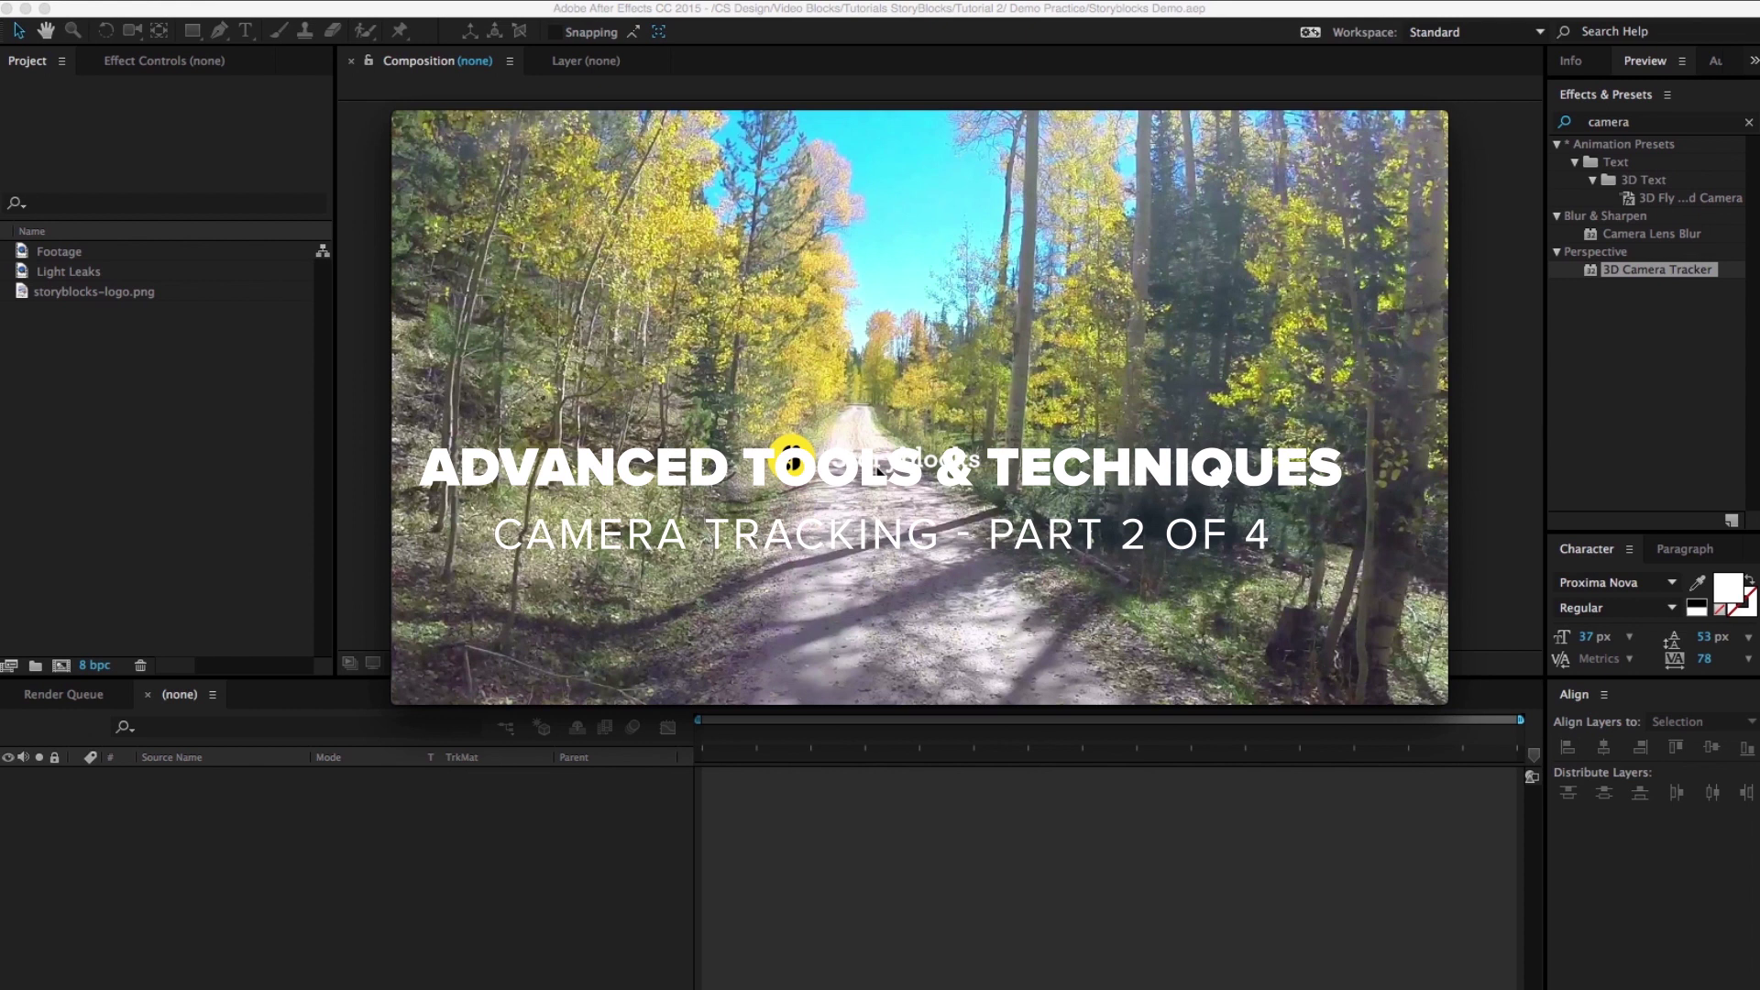
- Play CameraPractice1, 2 and 3.mov in QuickTime, then close the bridge clip's window
mouse_move(716, 129)
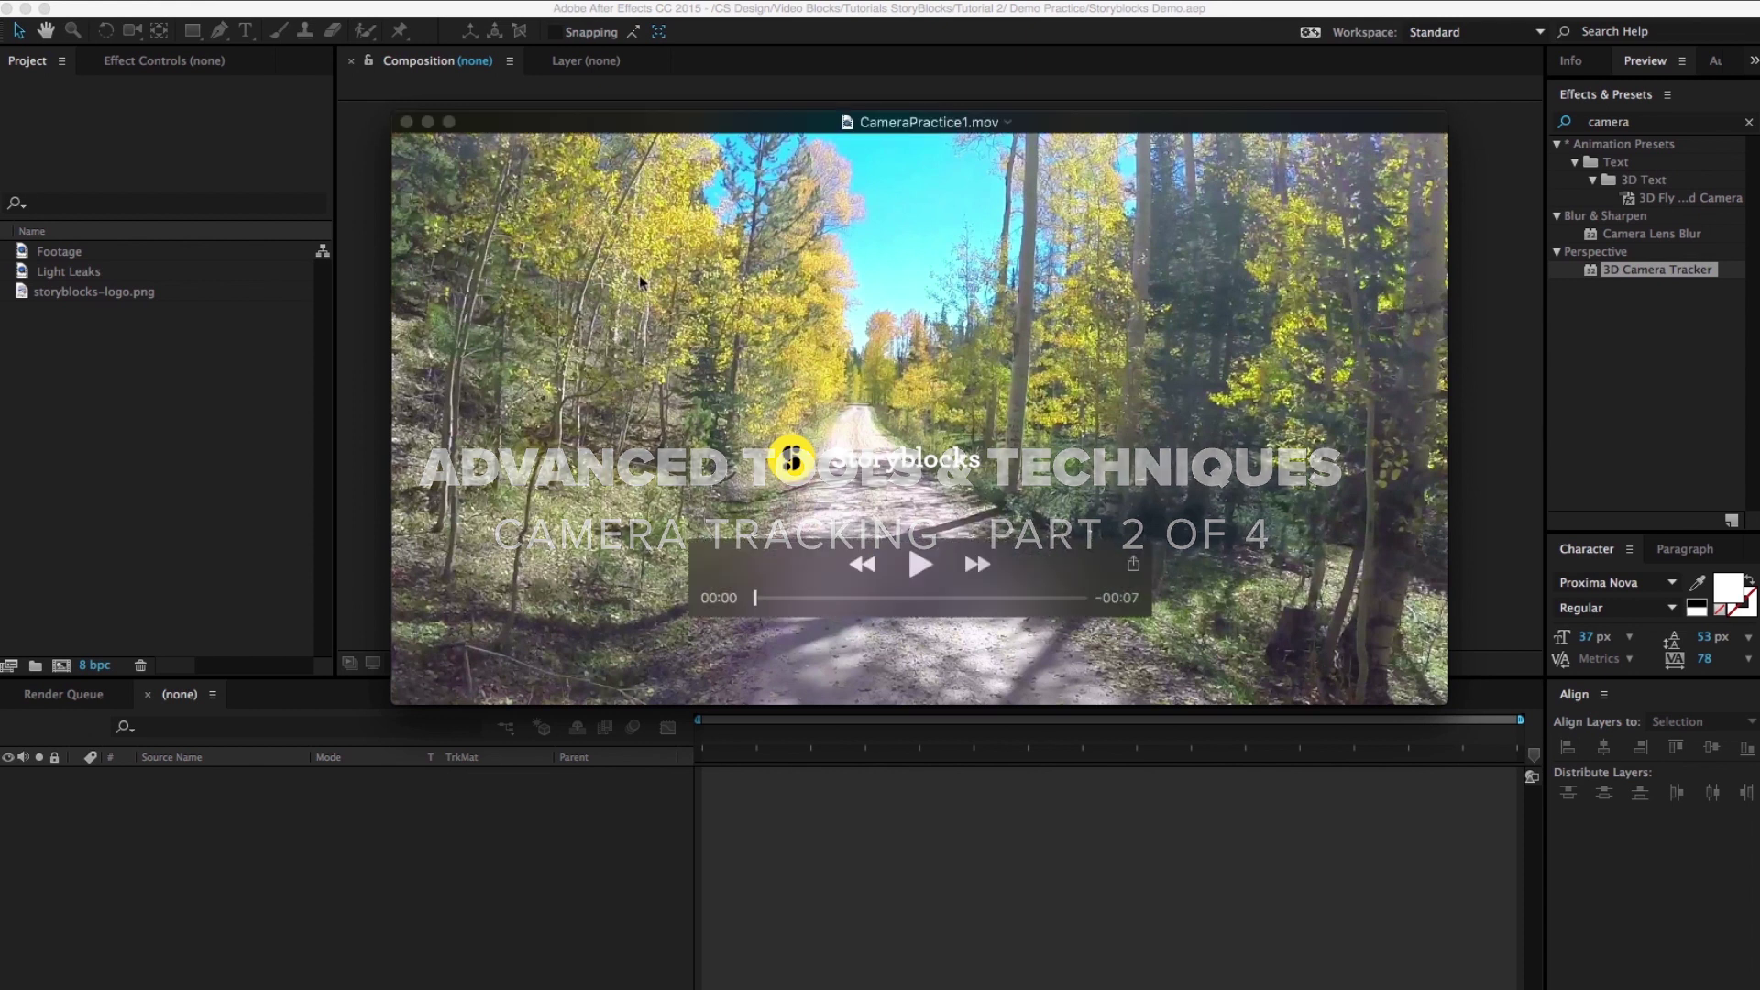
click(921, 563)
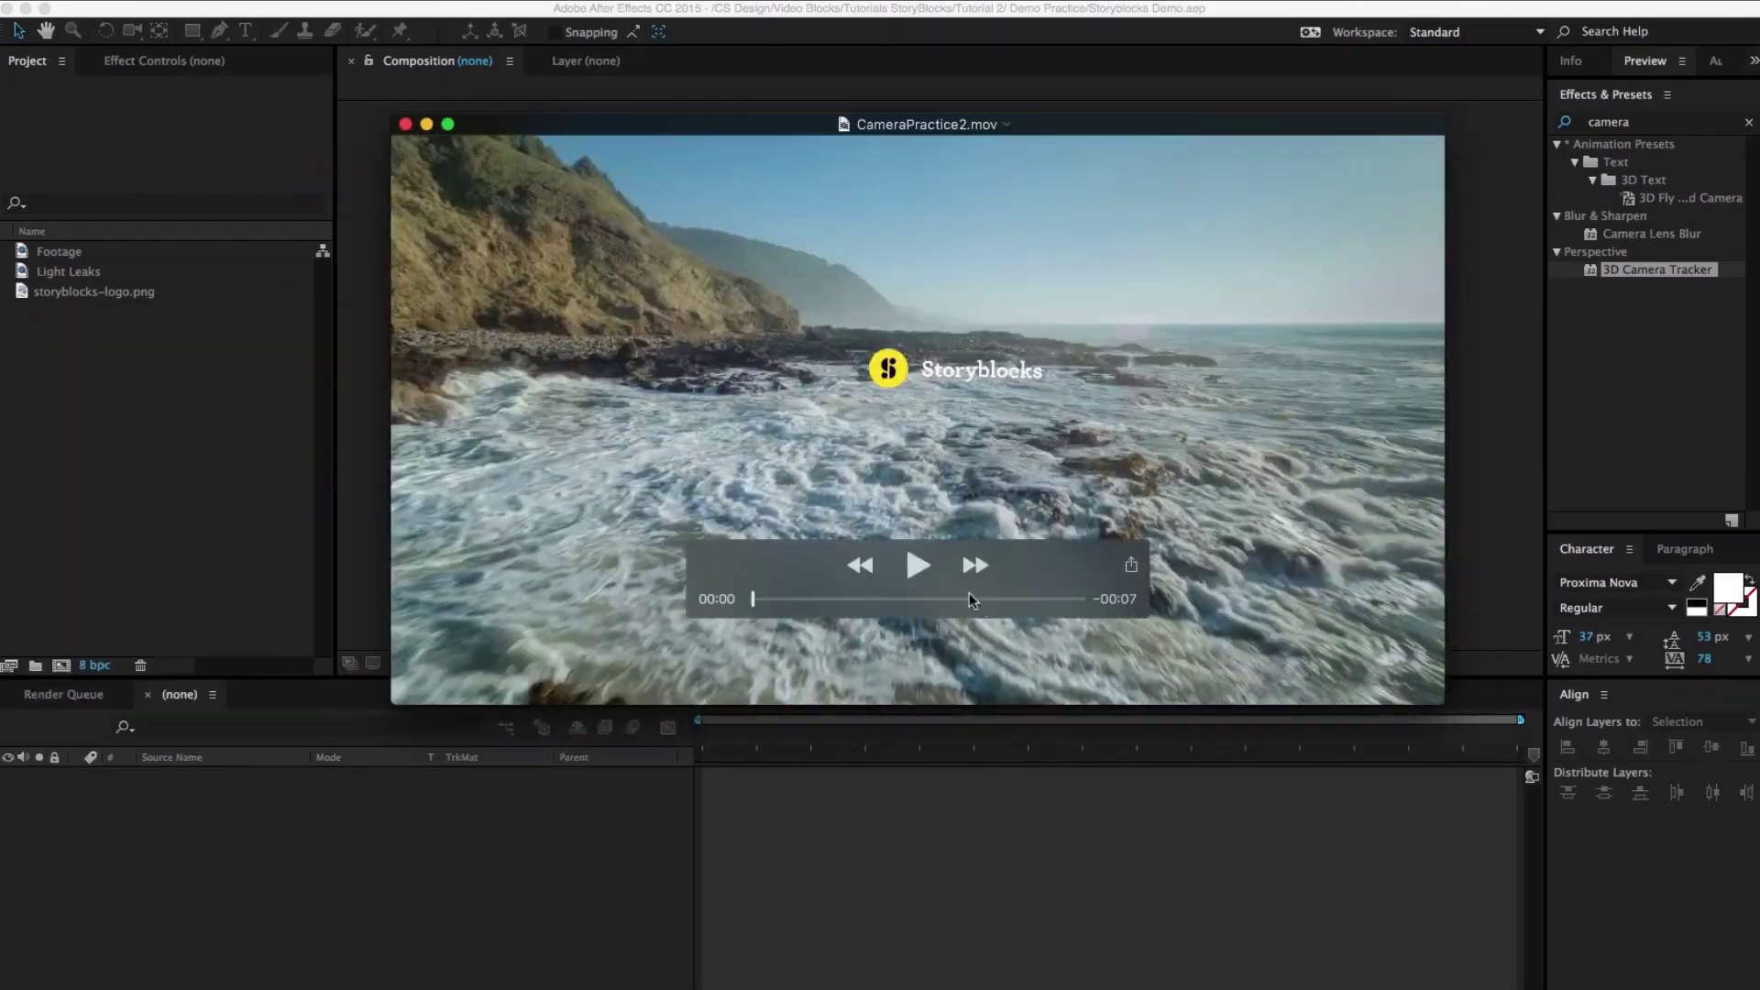
click(918, 565)
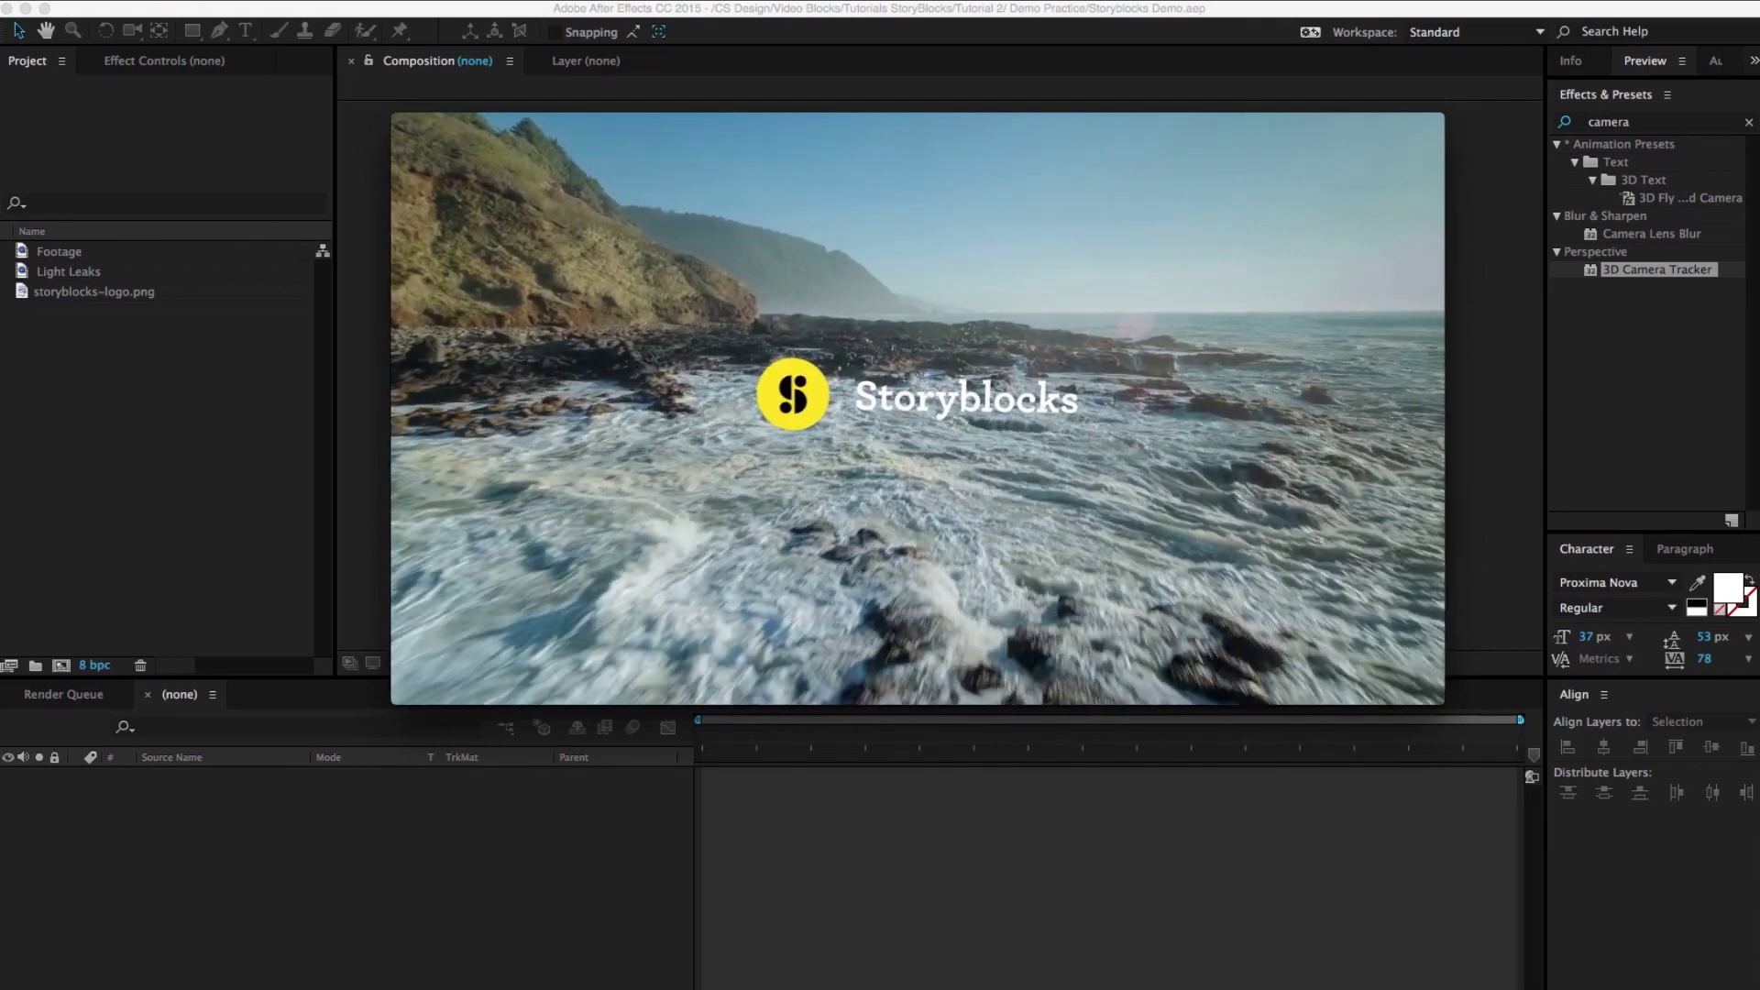
mouse_move(453, 276)
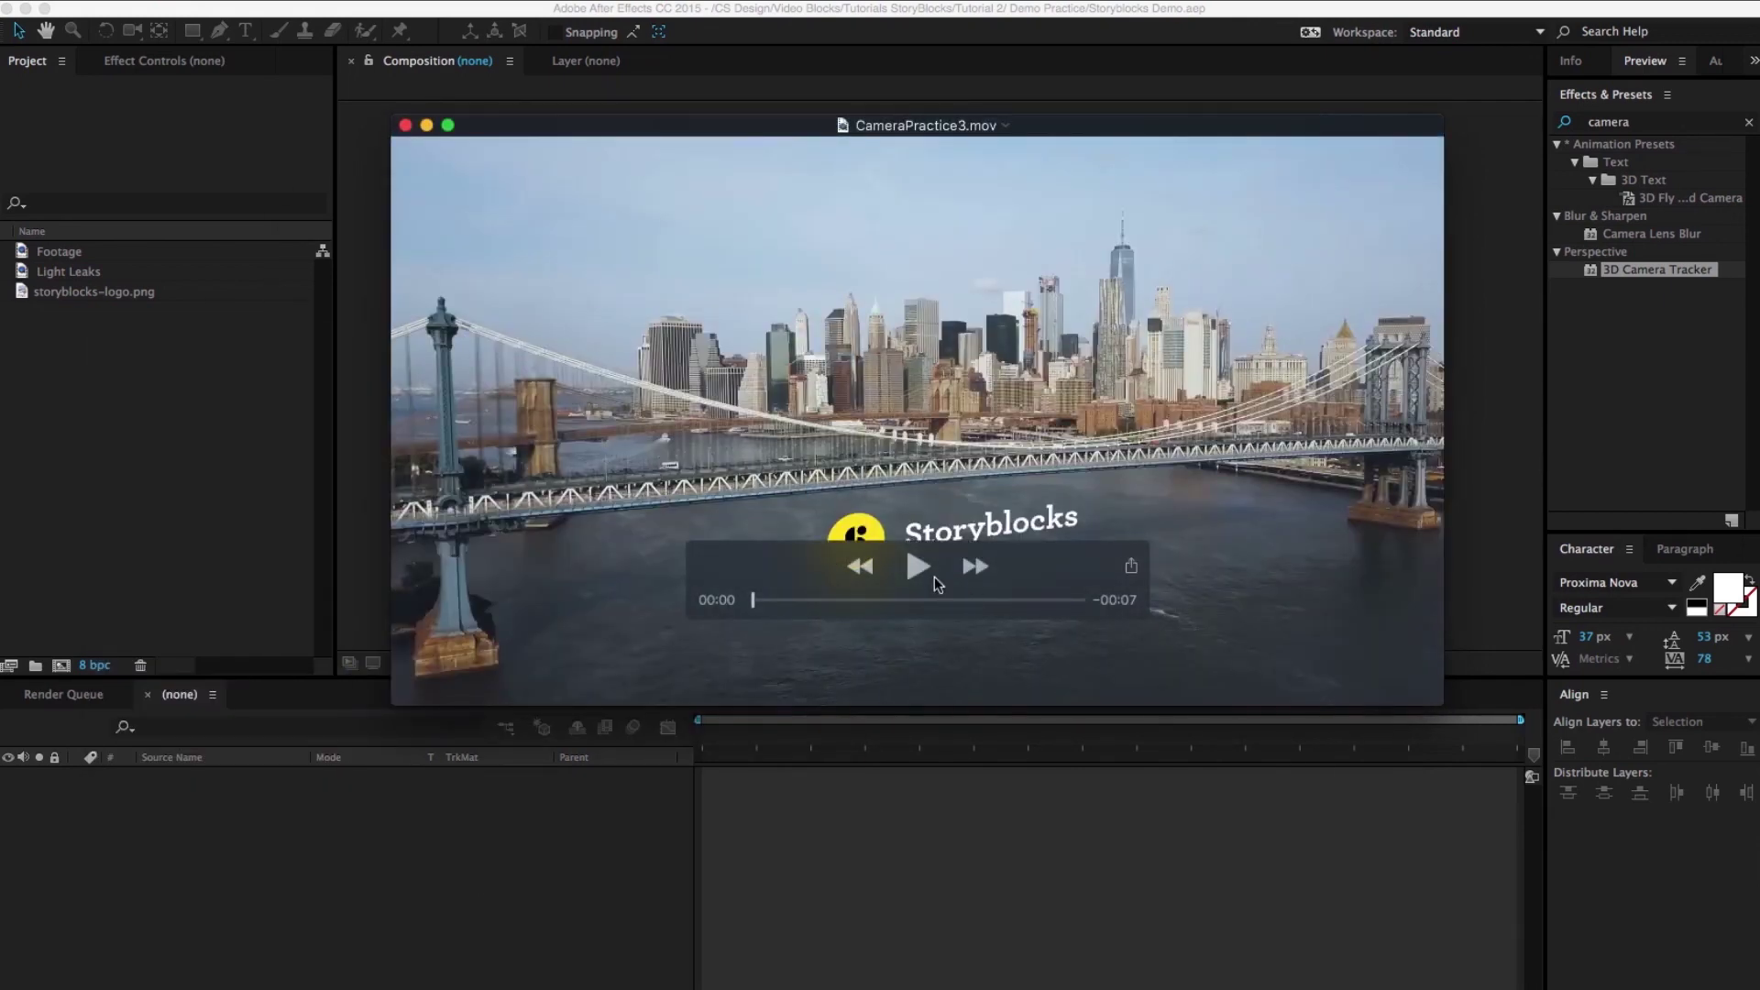
click(920, 567)
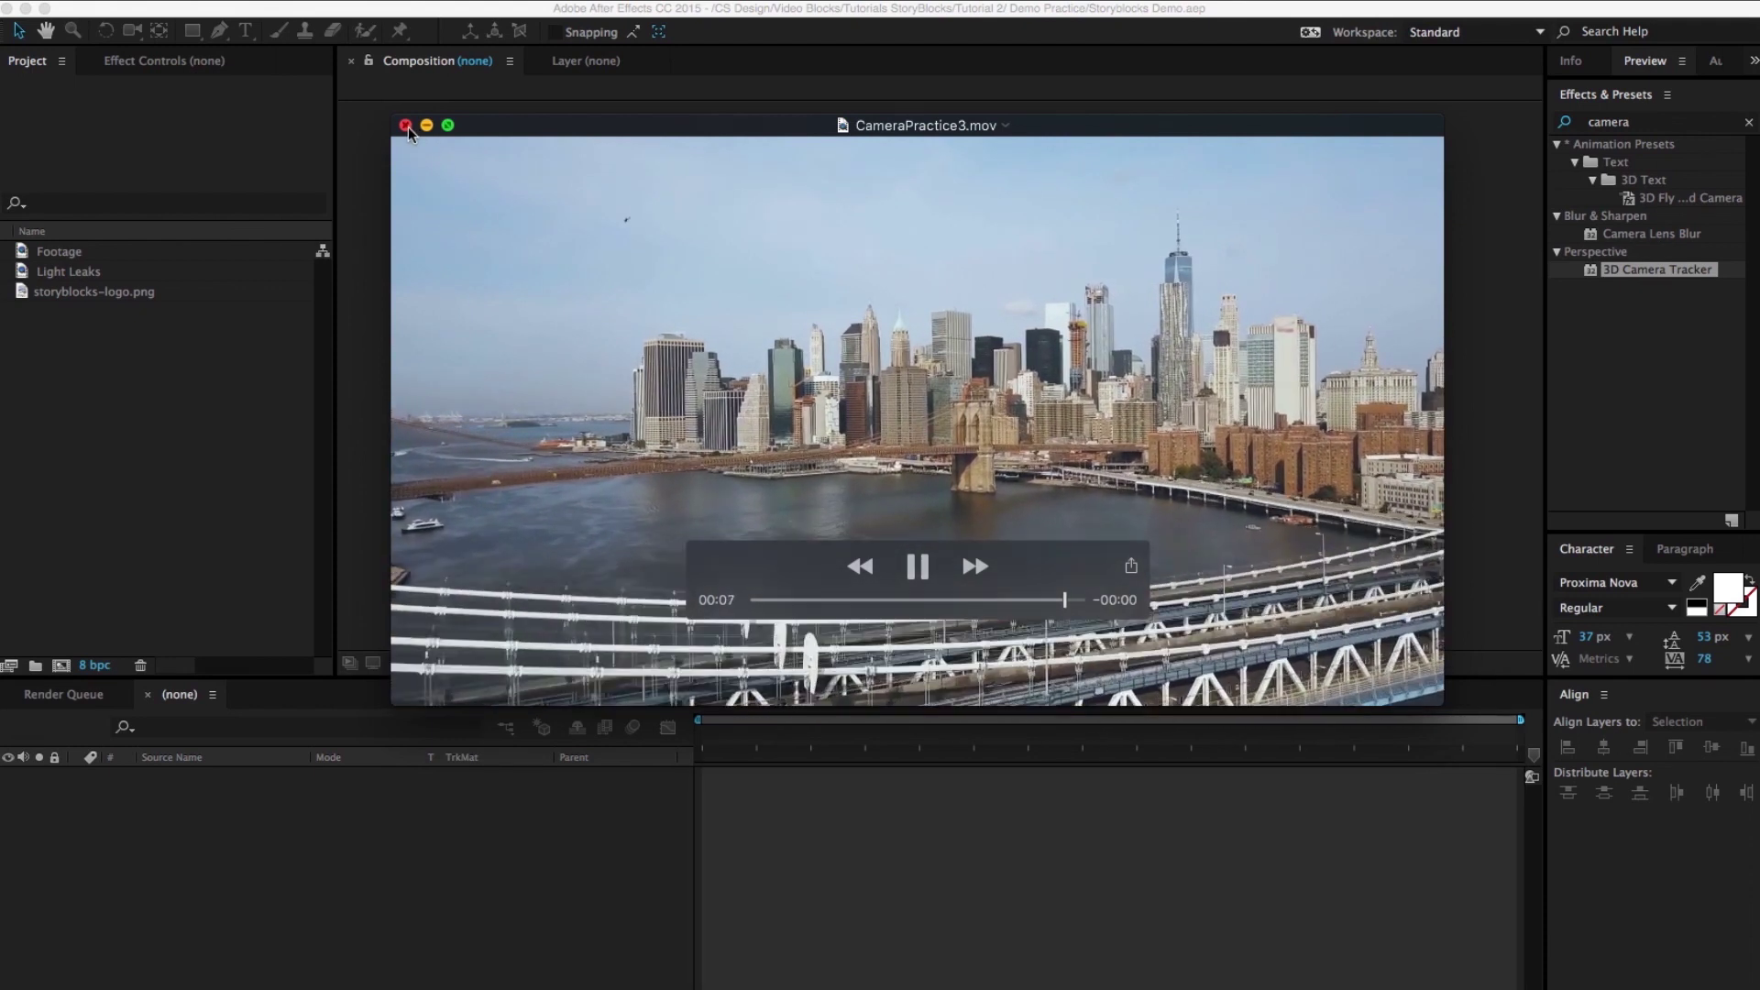
click(407, 126)
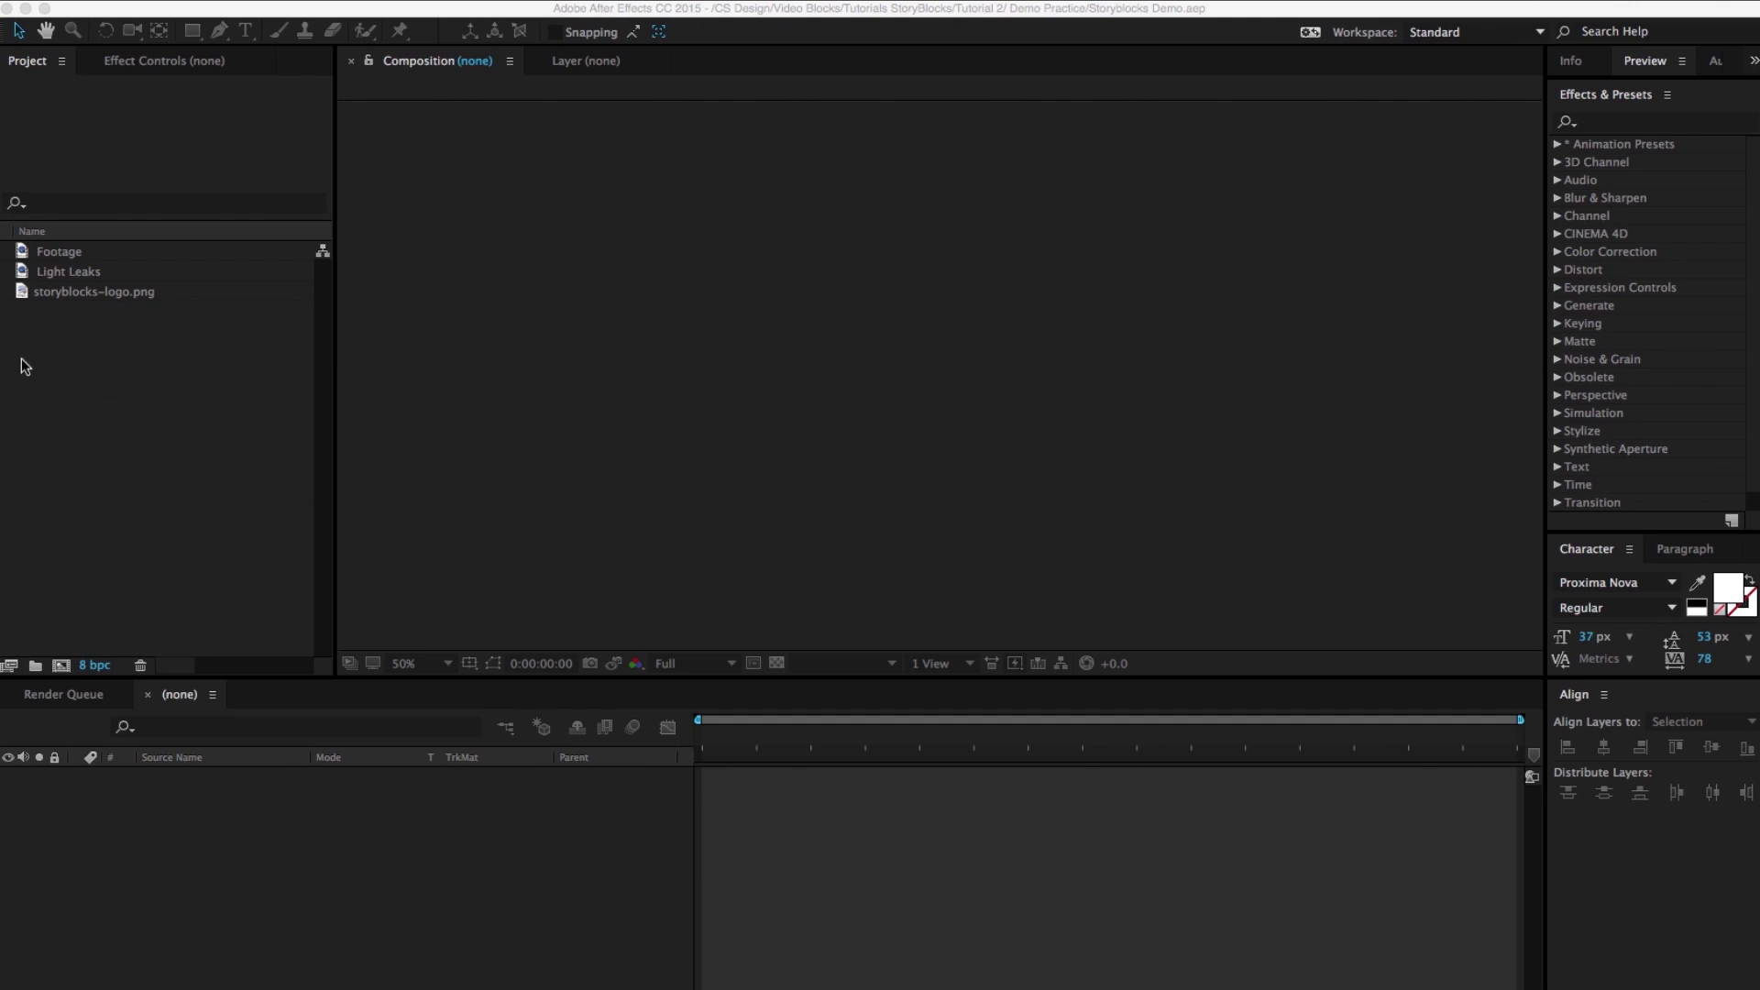
- Create the 1920×1080, 25 fps, 7-second 'Main Clip' comp from Footage and place Footage in it
click(102, 453)
click(69, 257)
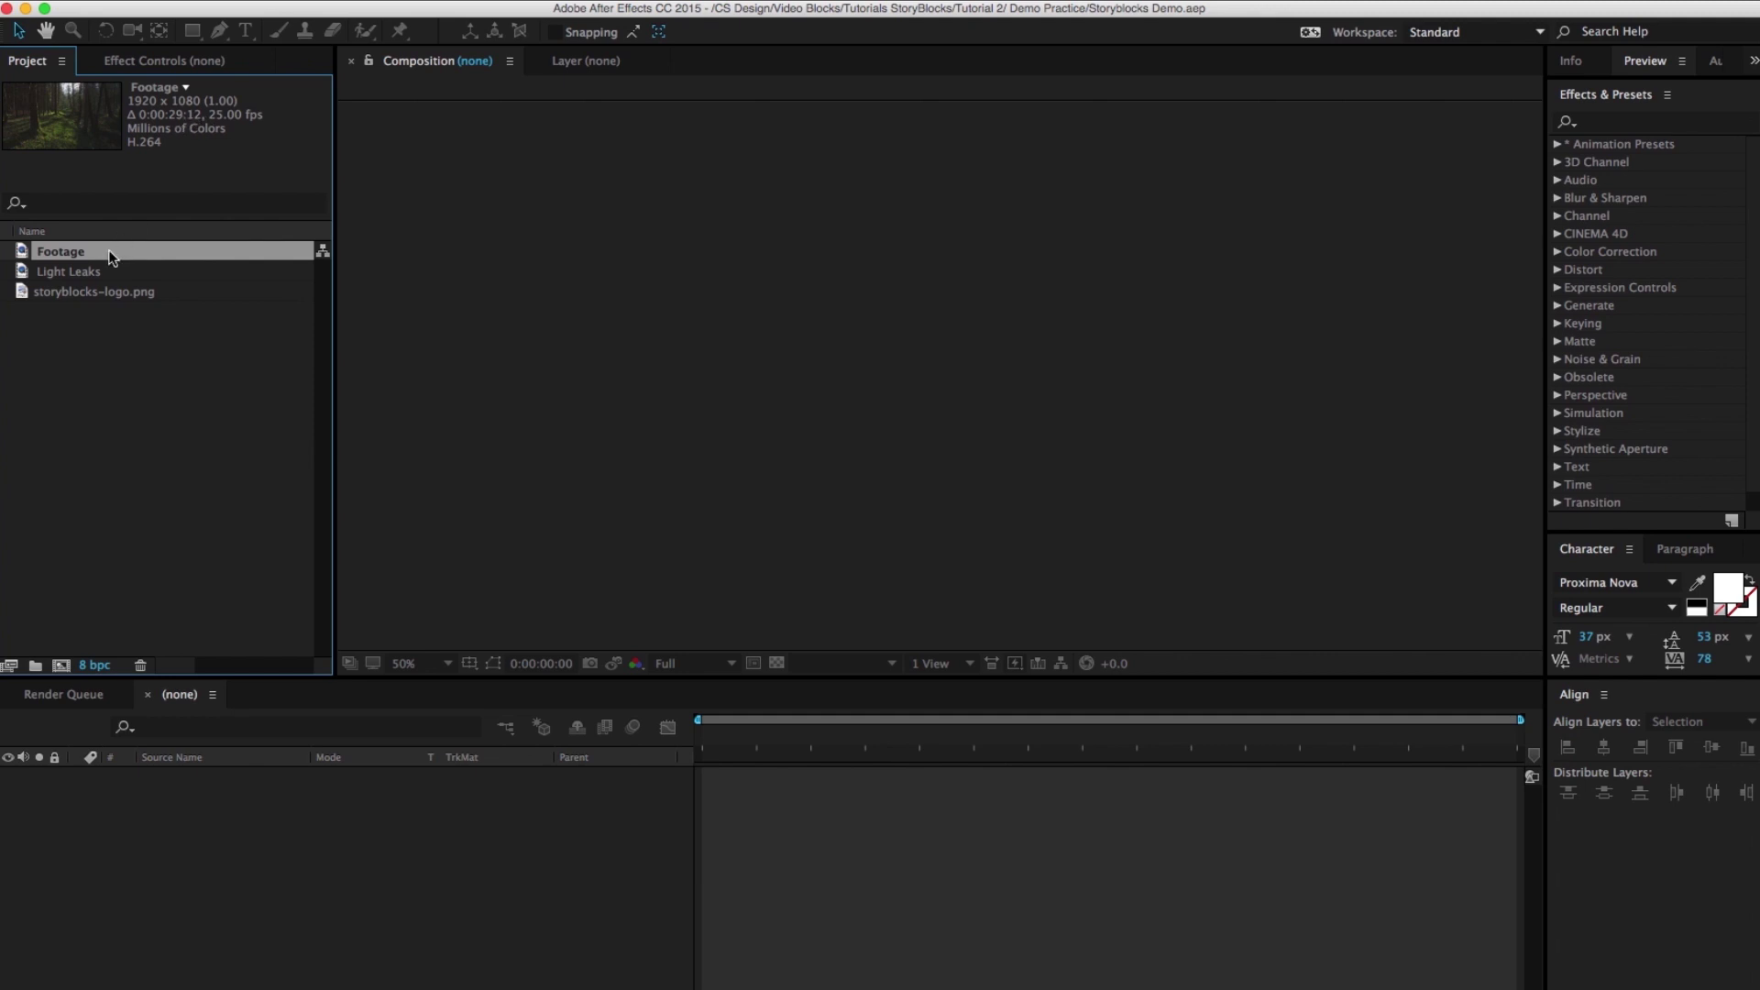
click(60, 666)
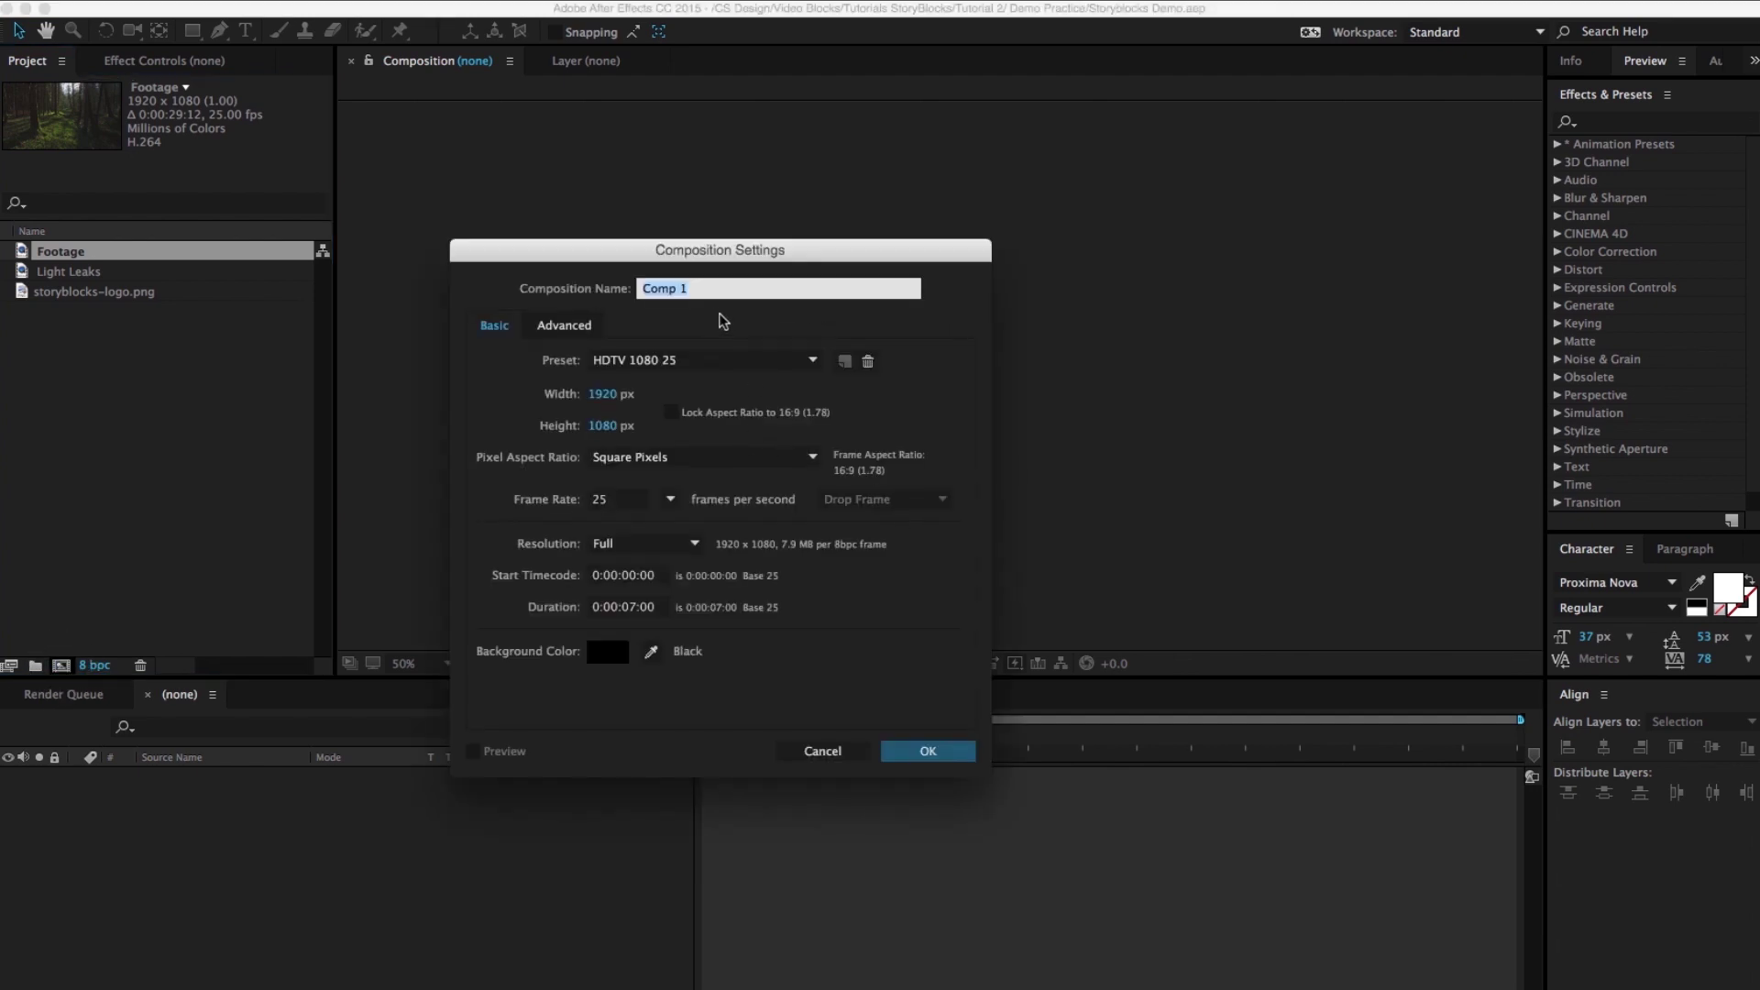
text(Main Clip)
click(926, 752)
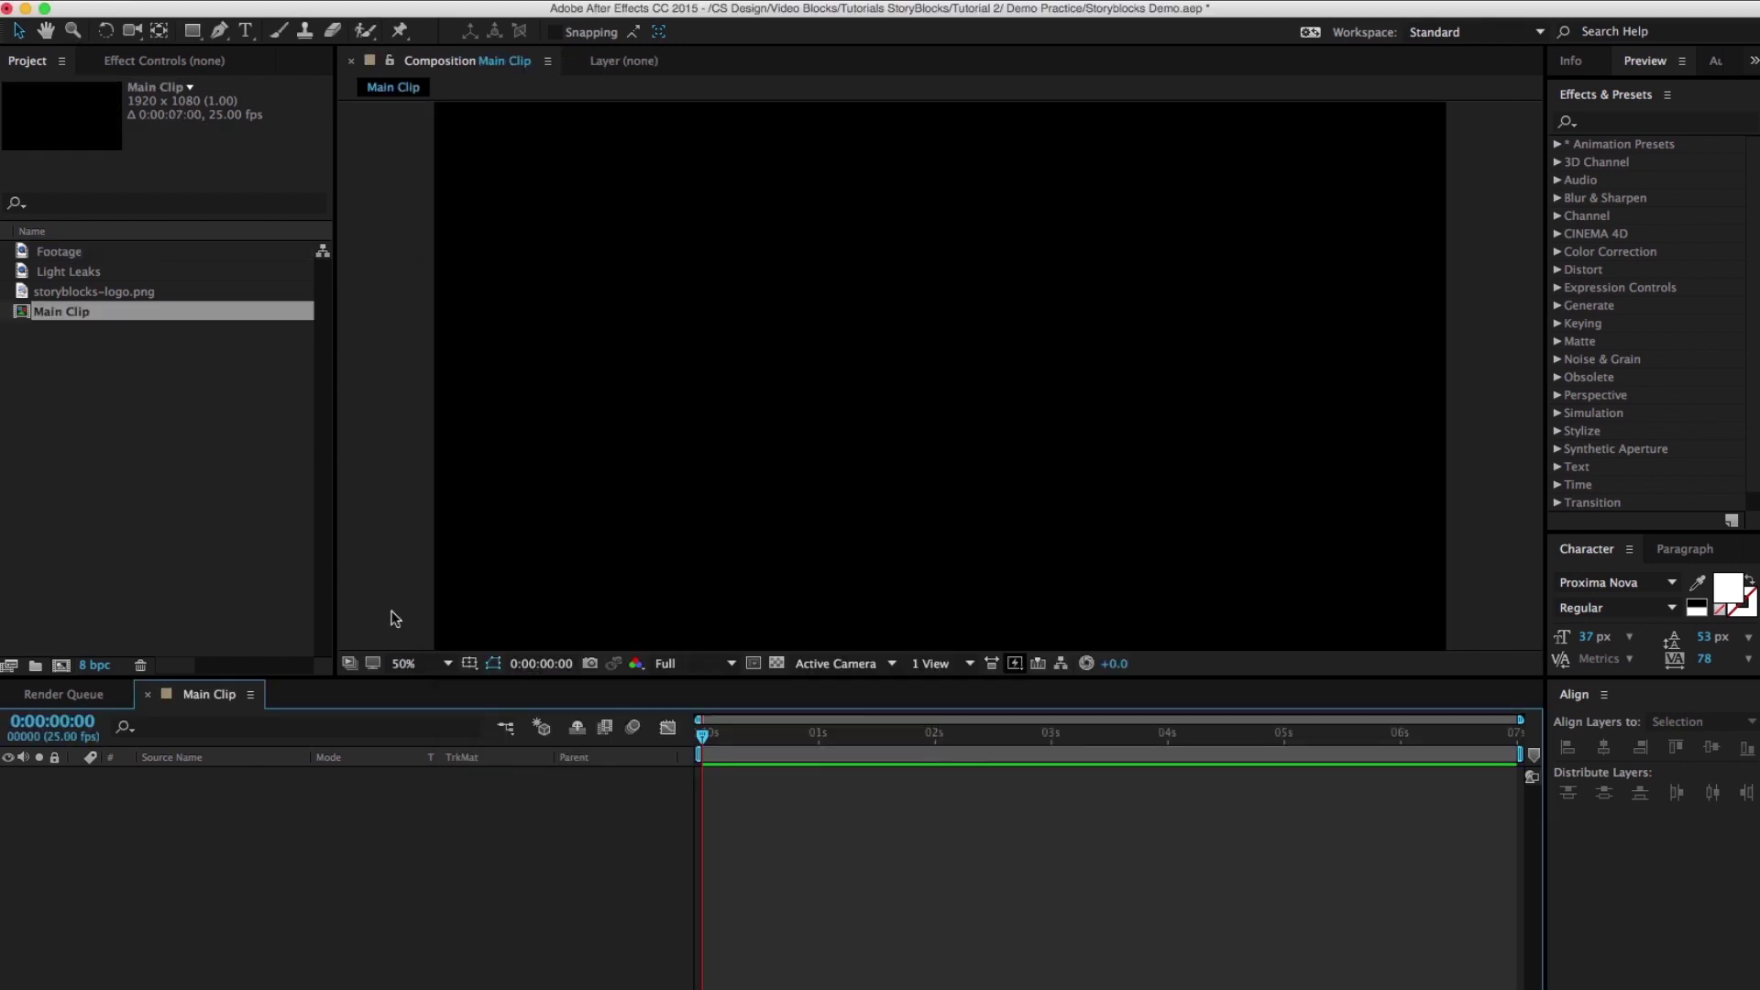
click(109, 490)
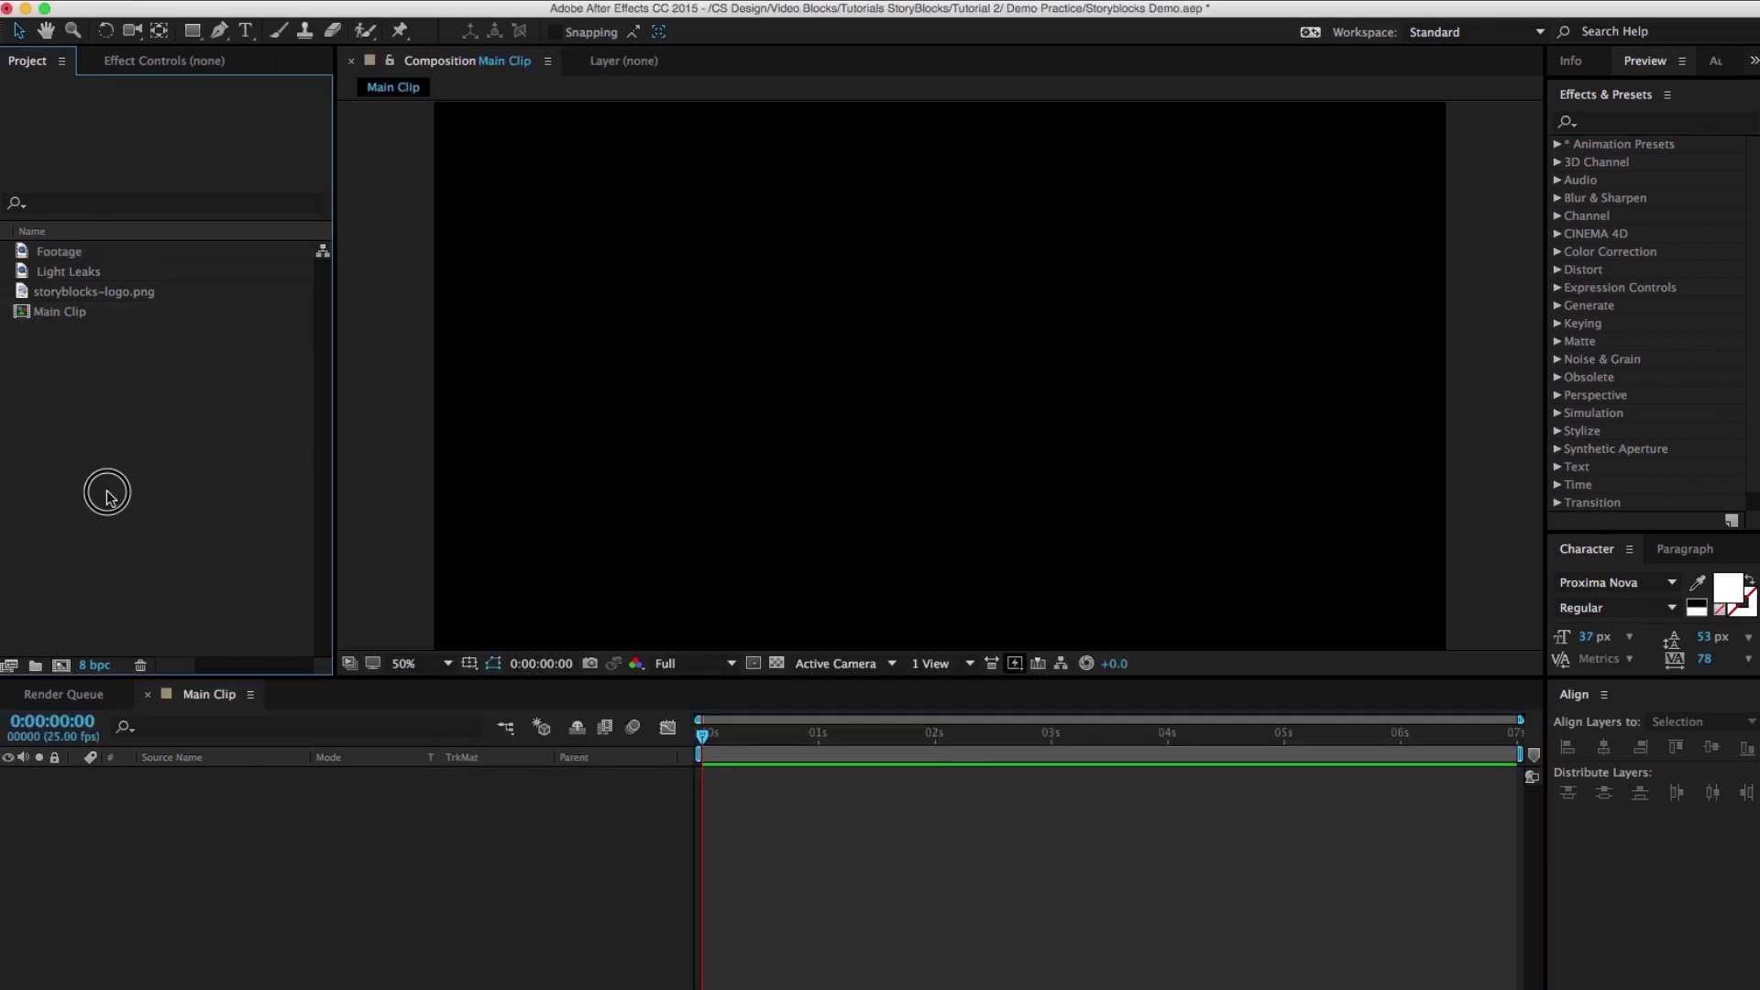
drag(57, 253, 231, 865)
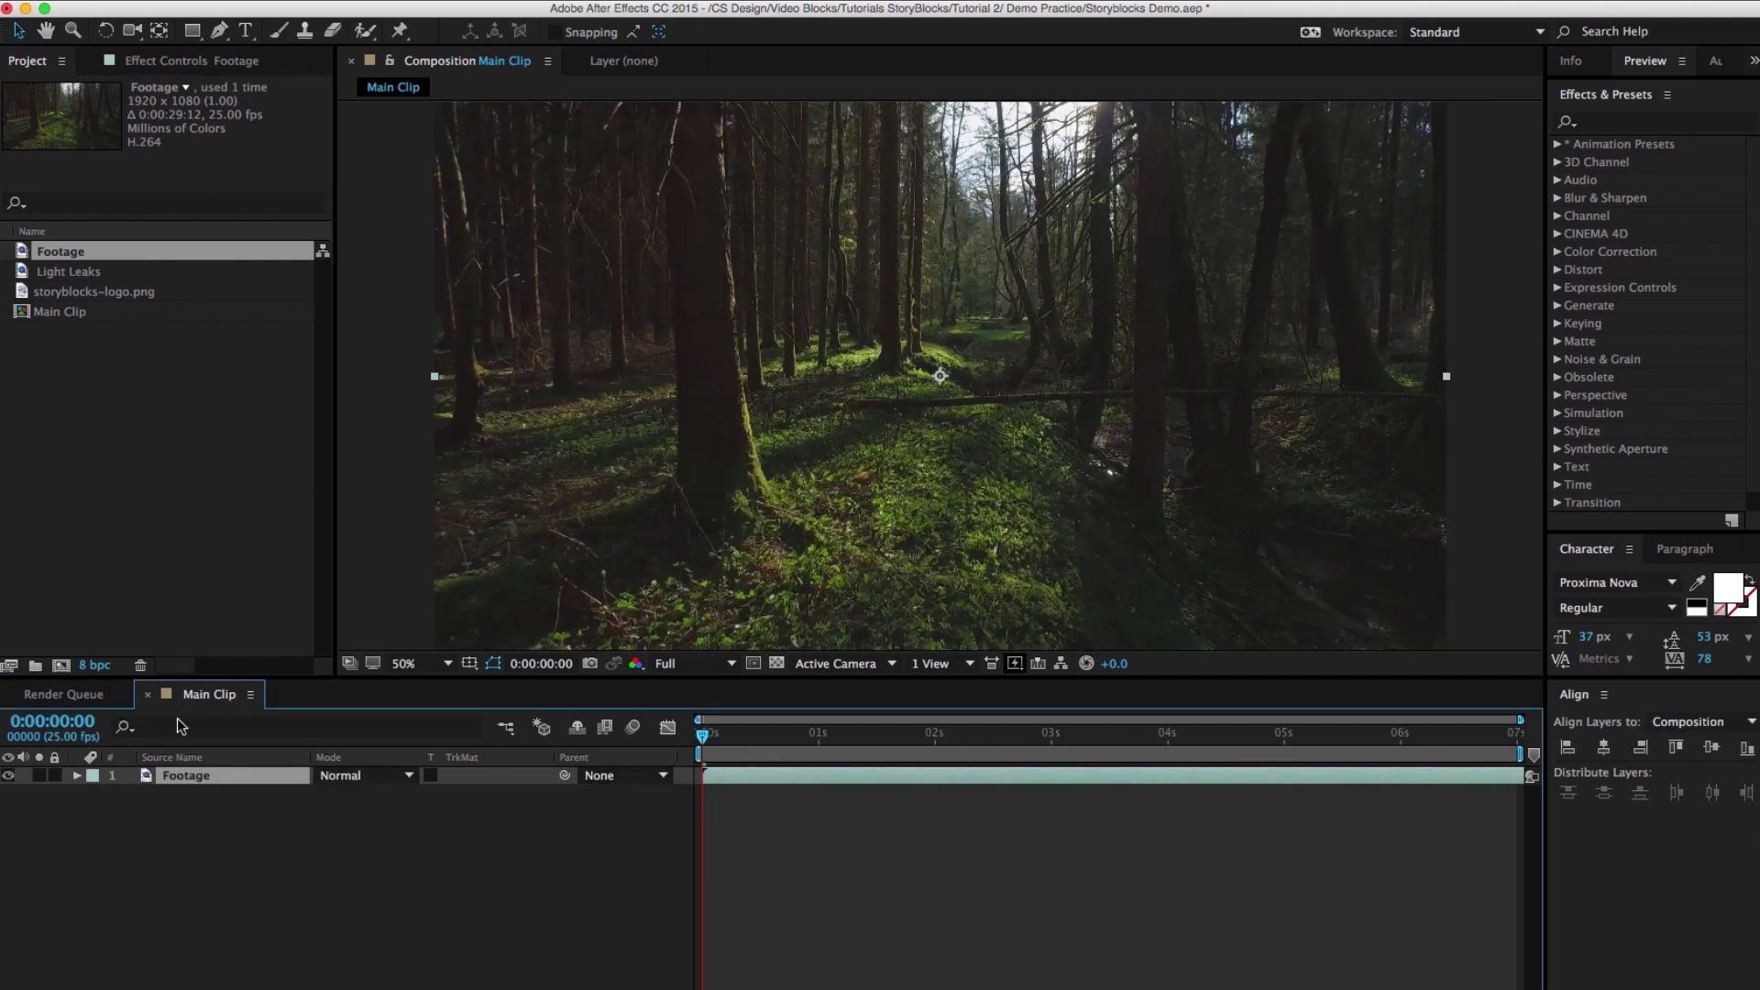
- Nest Main Clip in a new 'Camera Tracking' comp and search effects for 'camer'
click(148, 695)
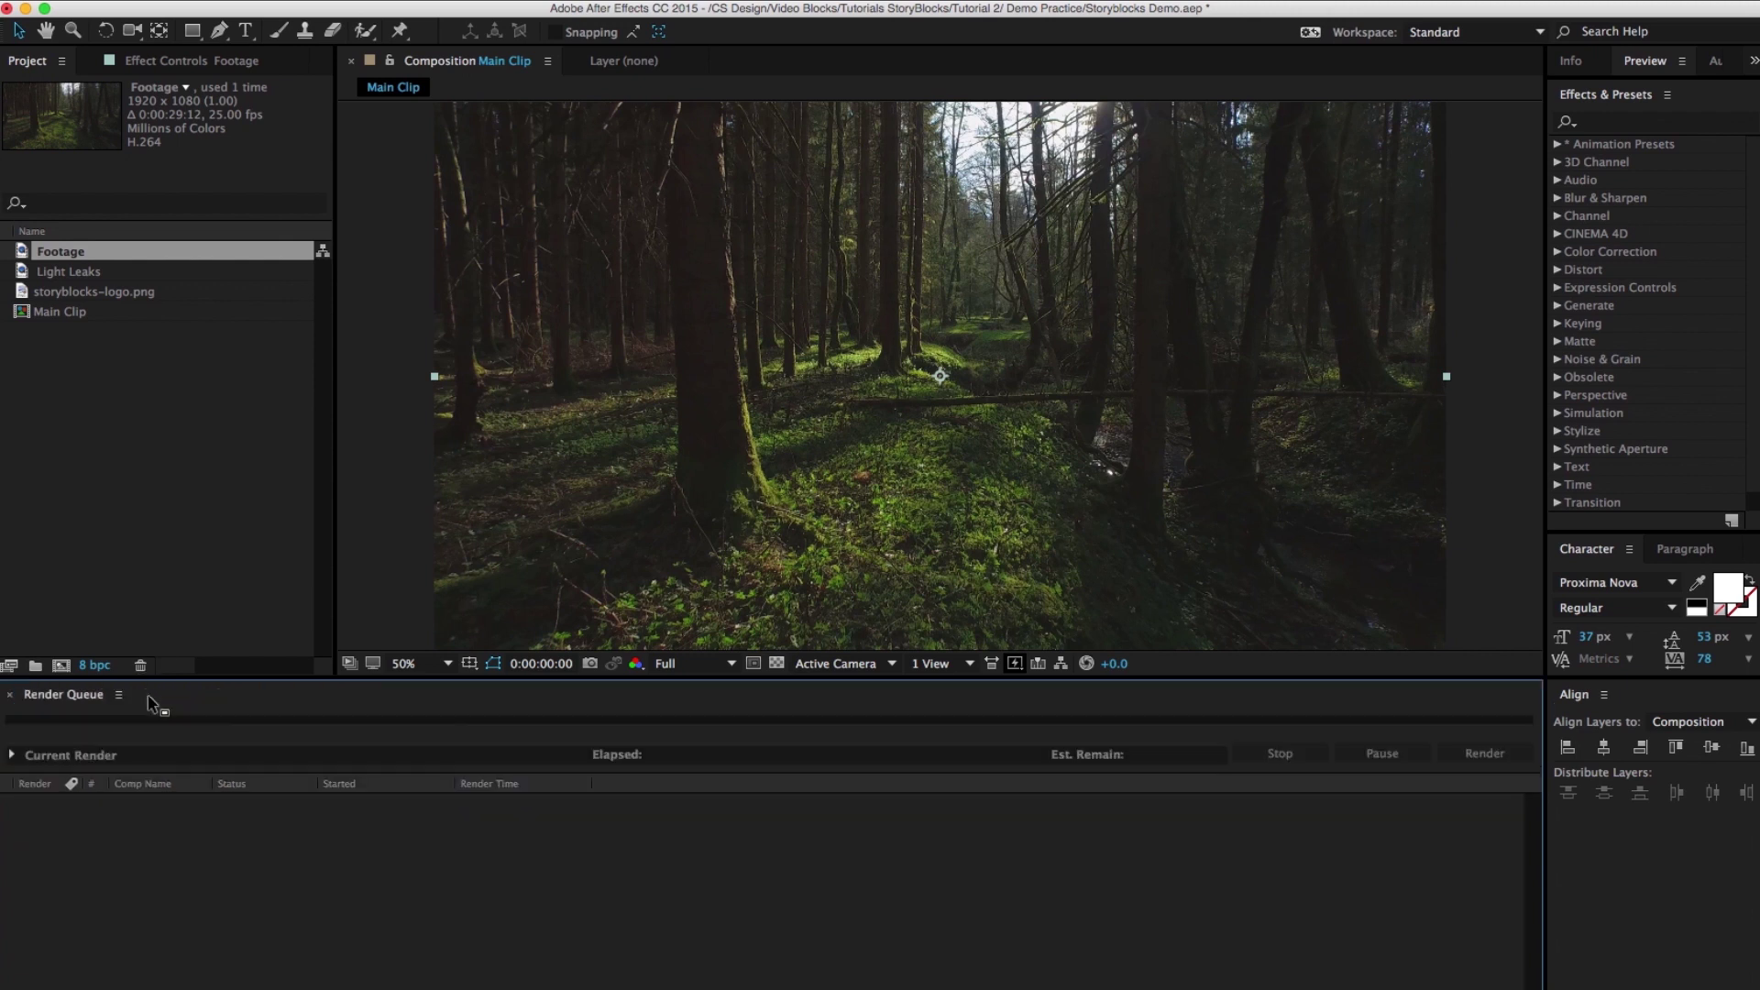
click(128, 414)
click(61, 666)
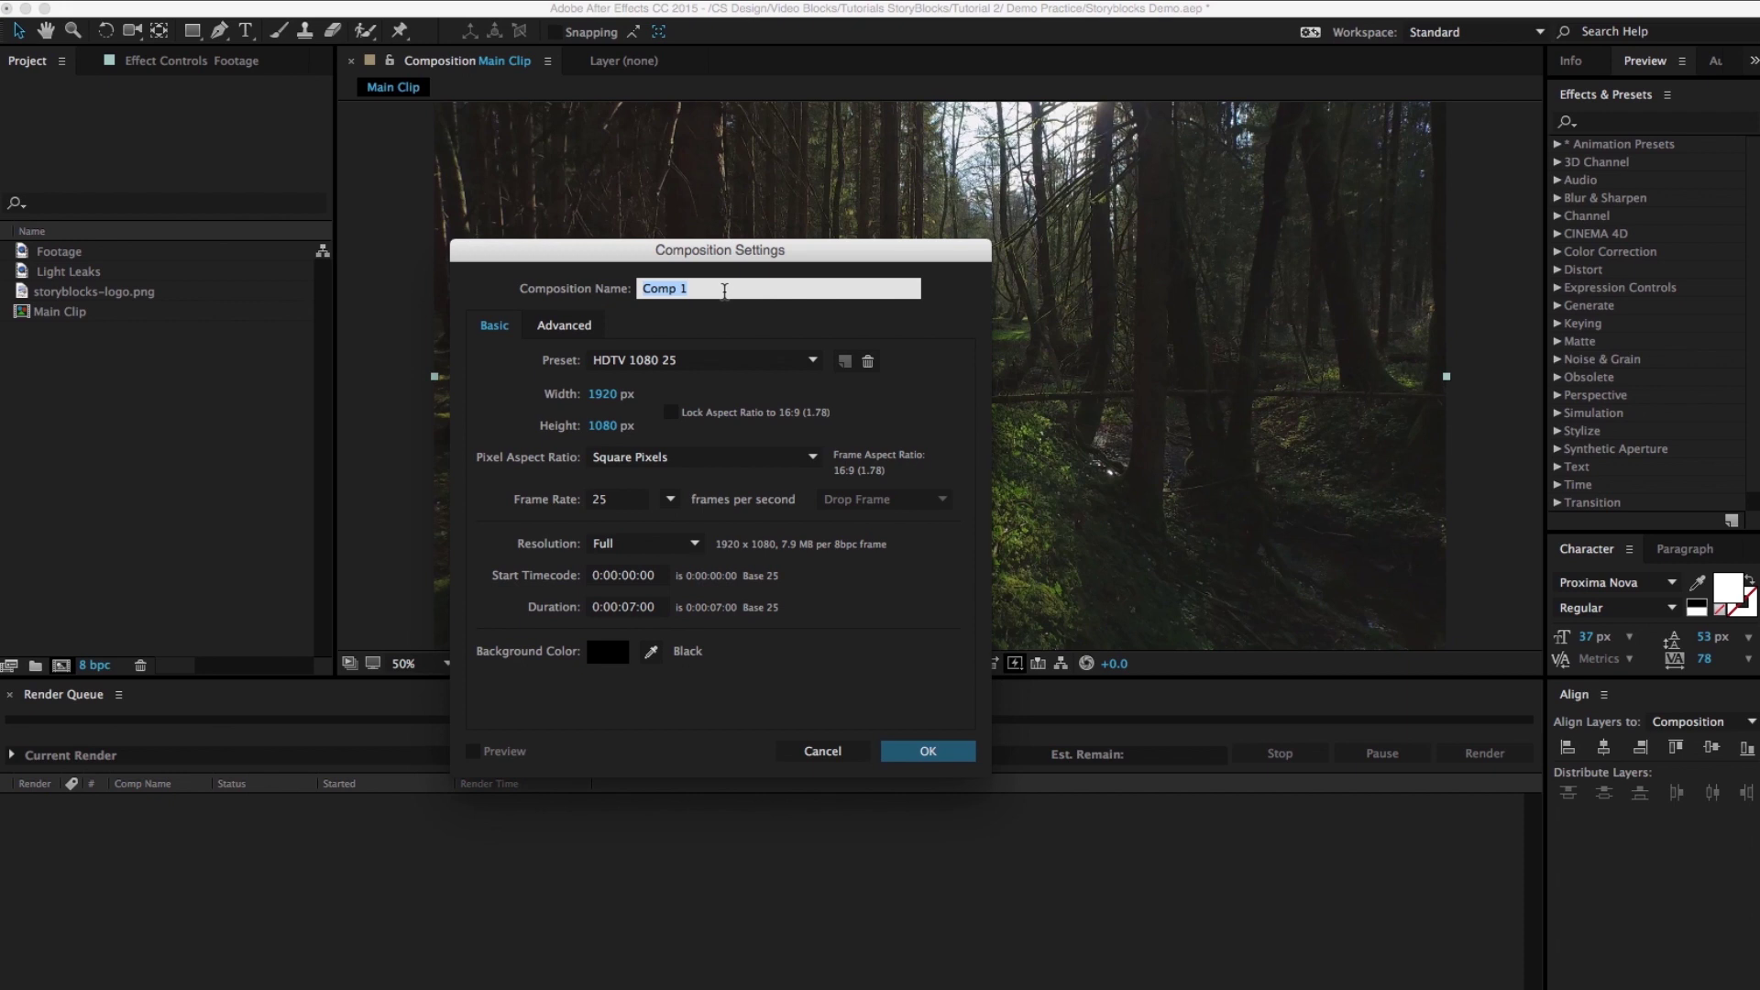
text(Camera Tracking)
key(Return)
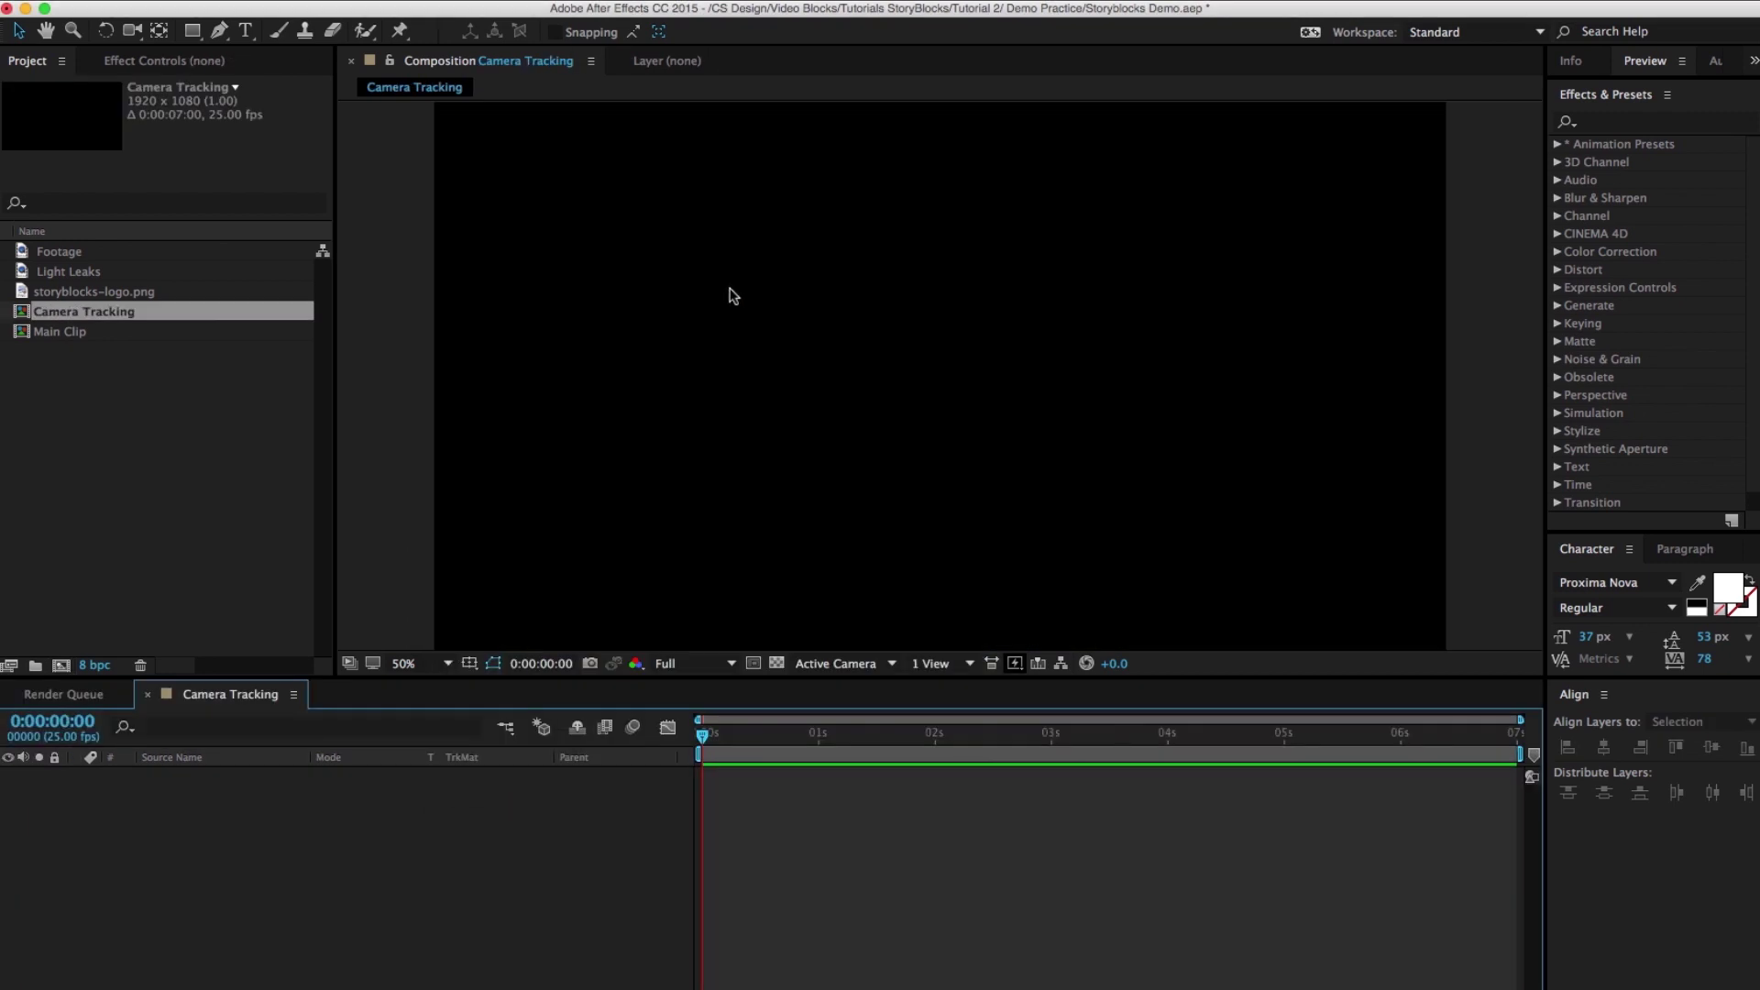
drag(79, 334, 212, 788)
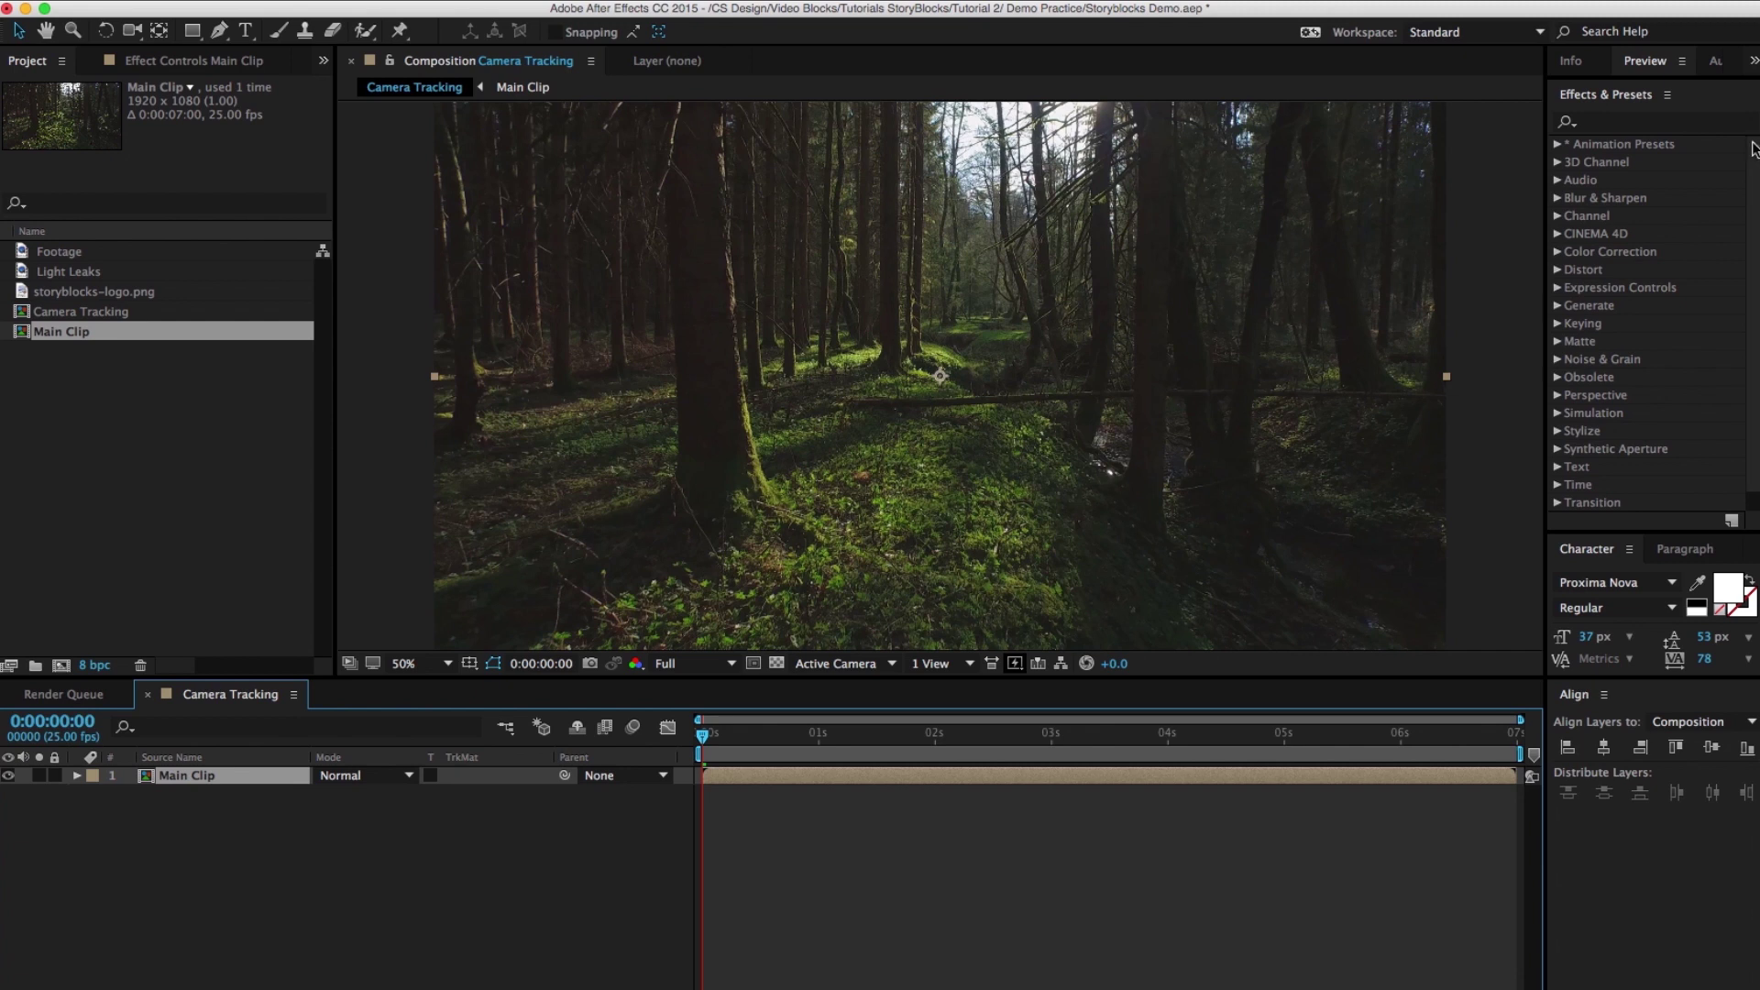
click(1610, 123)
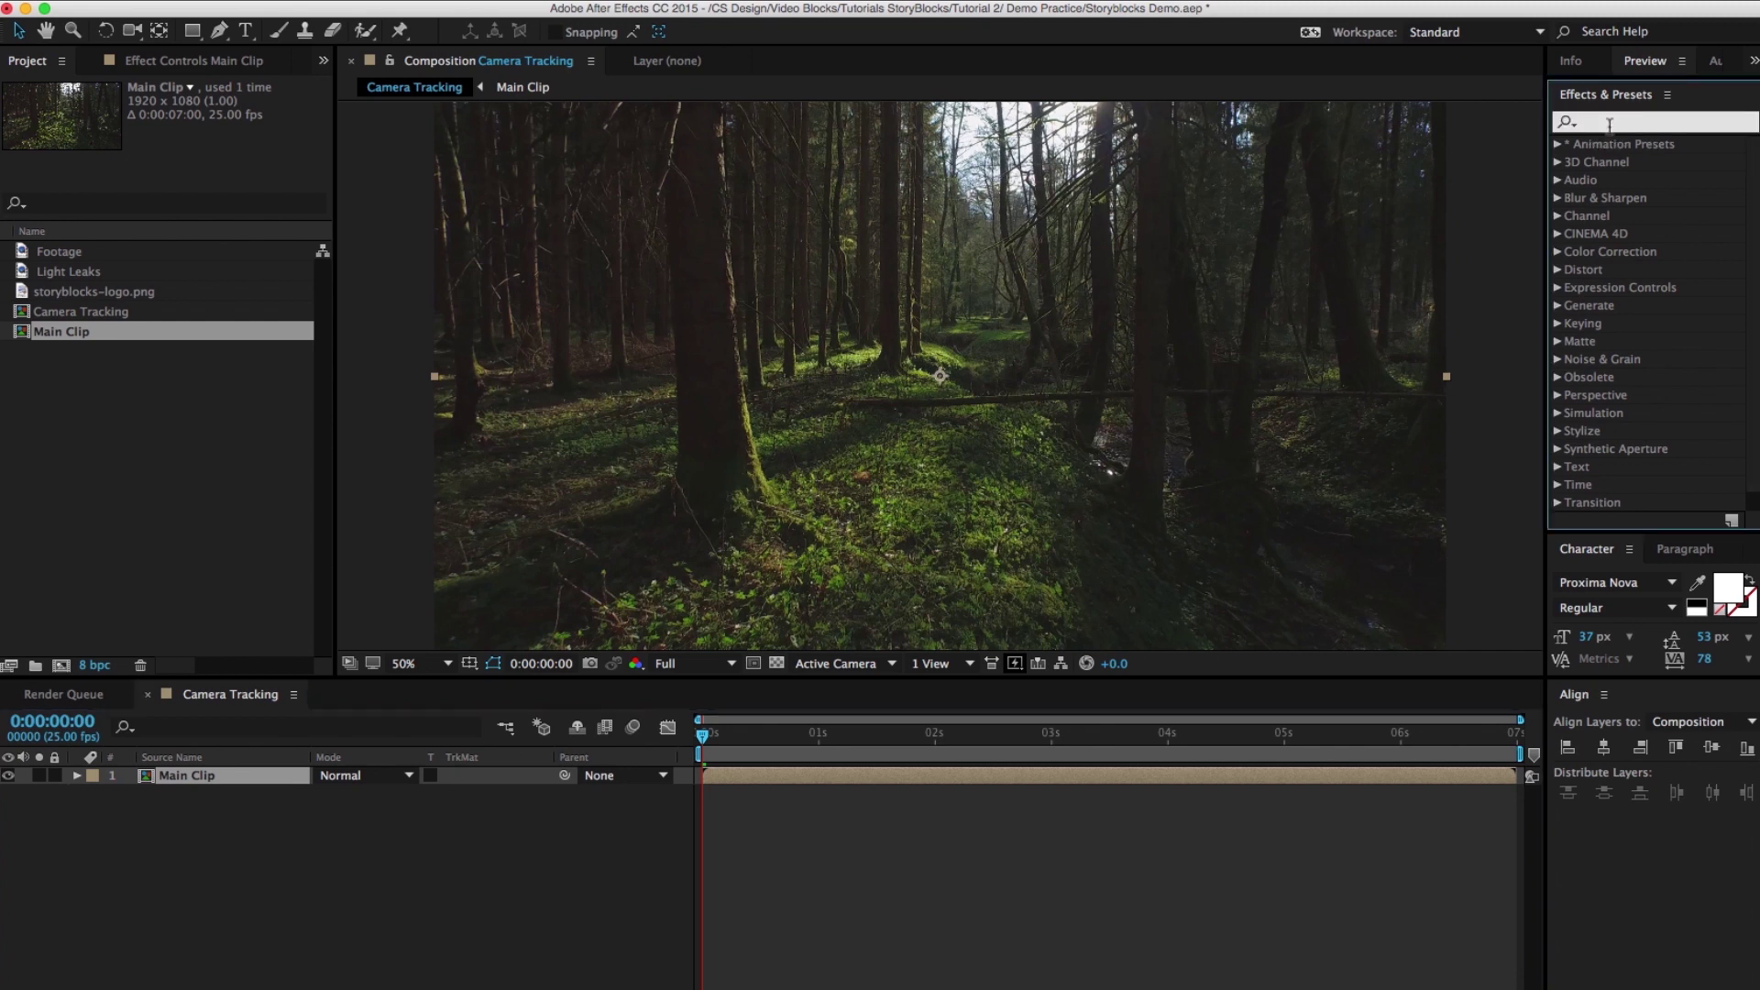
text(camer)
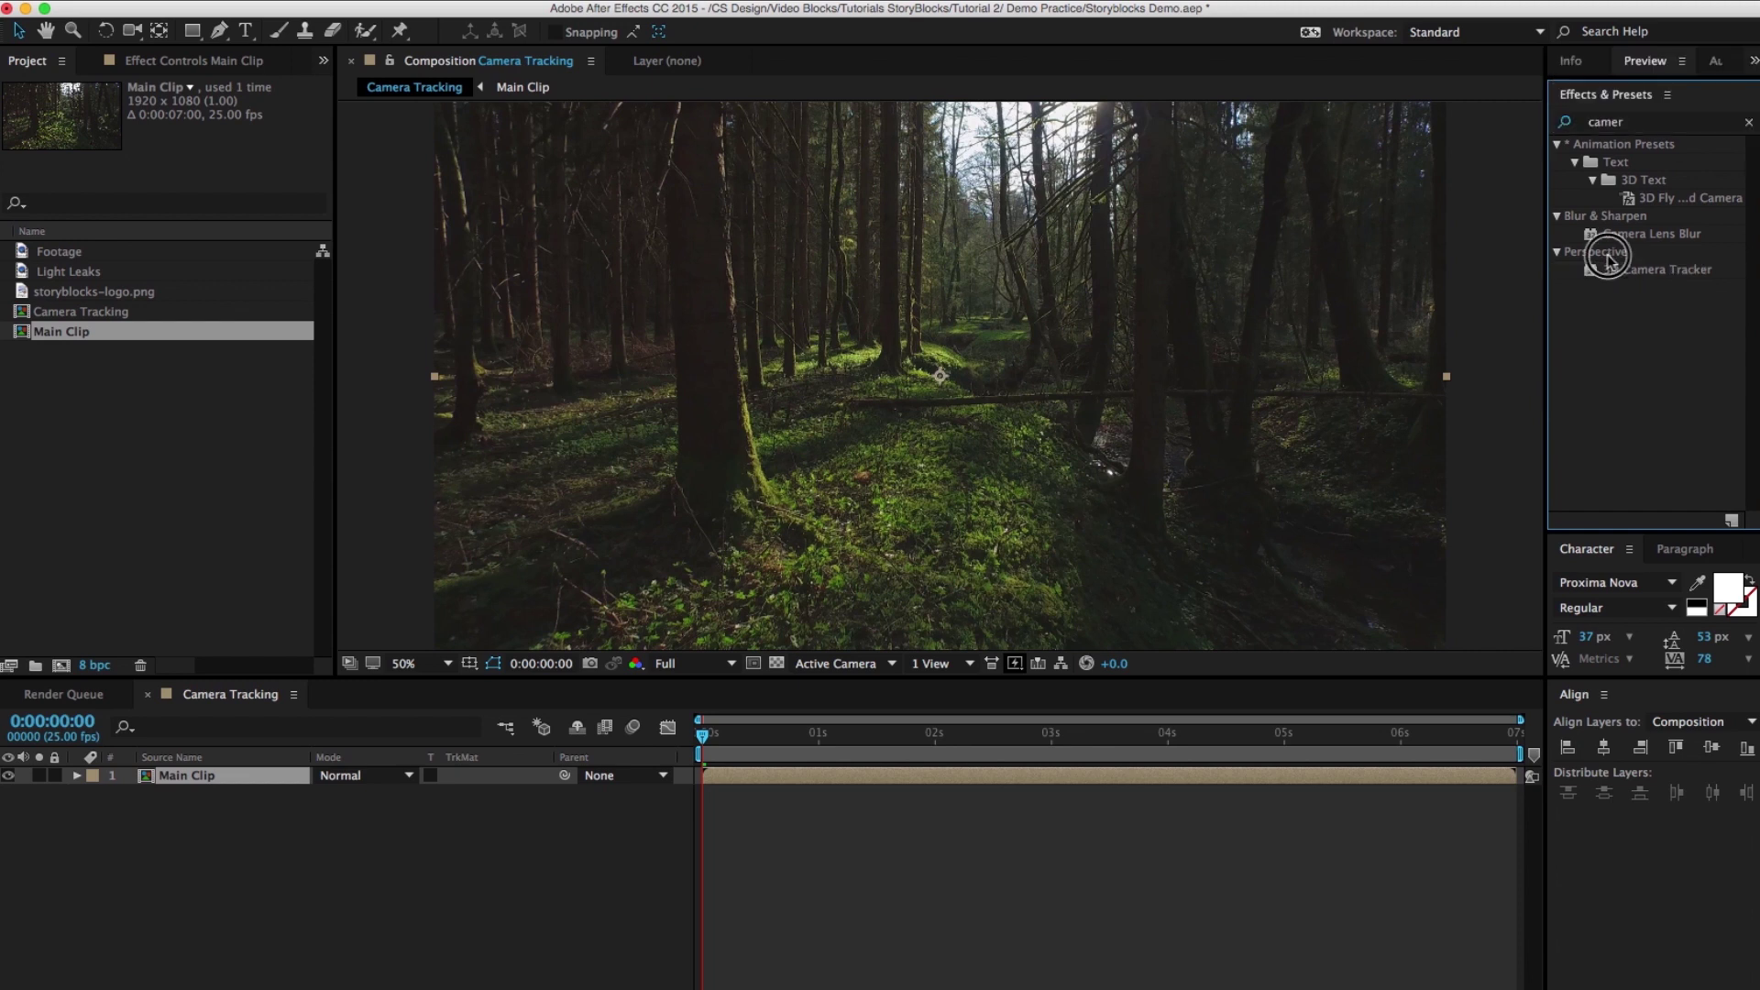
- Apply 3D Camera Tracker to the Main Clip layer and scrub forward once it solves
drag(1616, 270, 1056, 341)
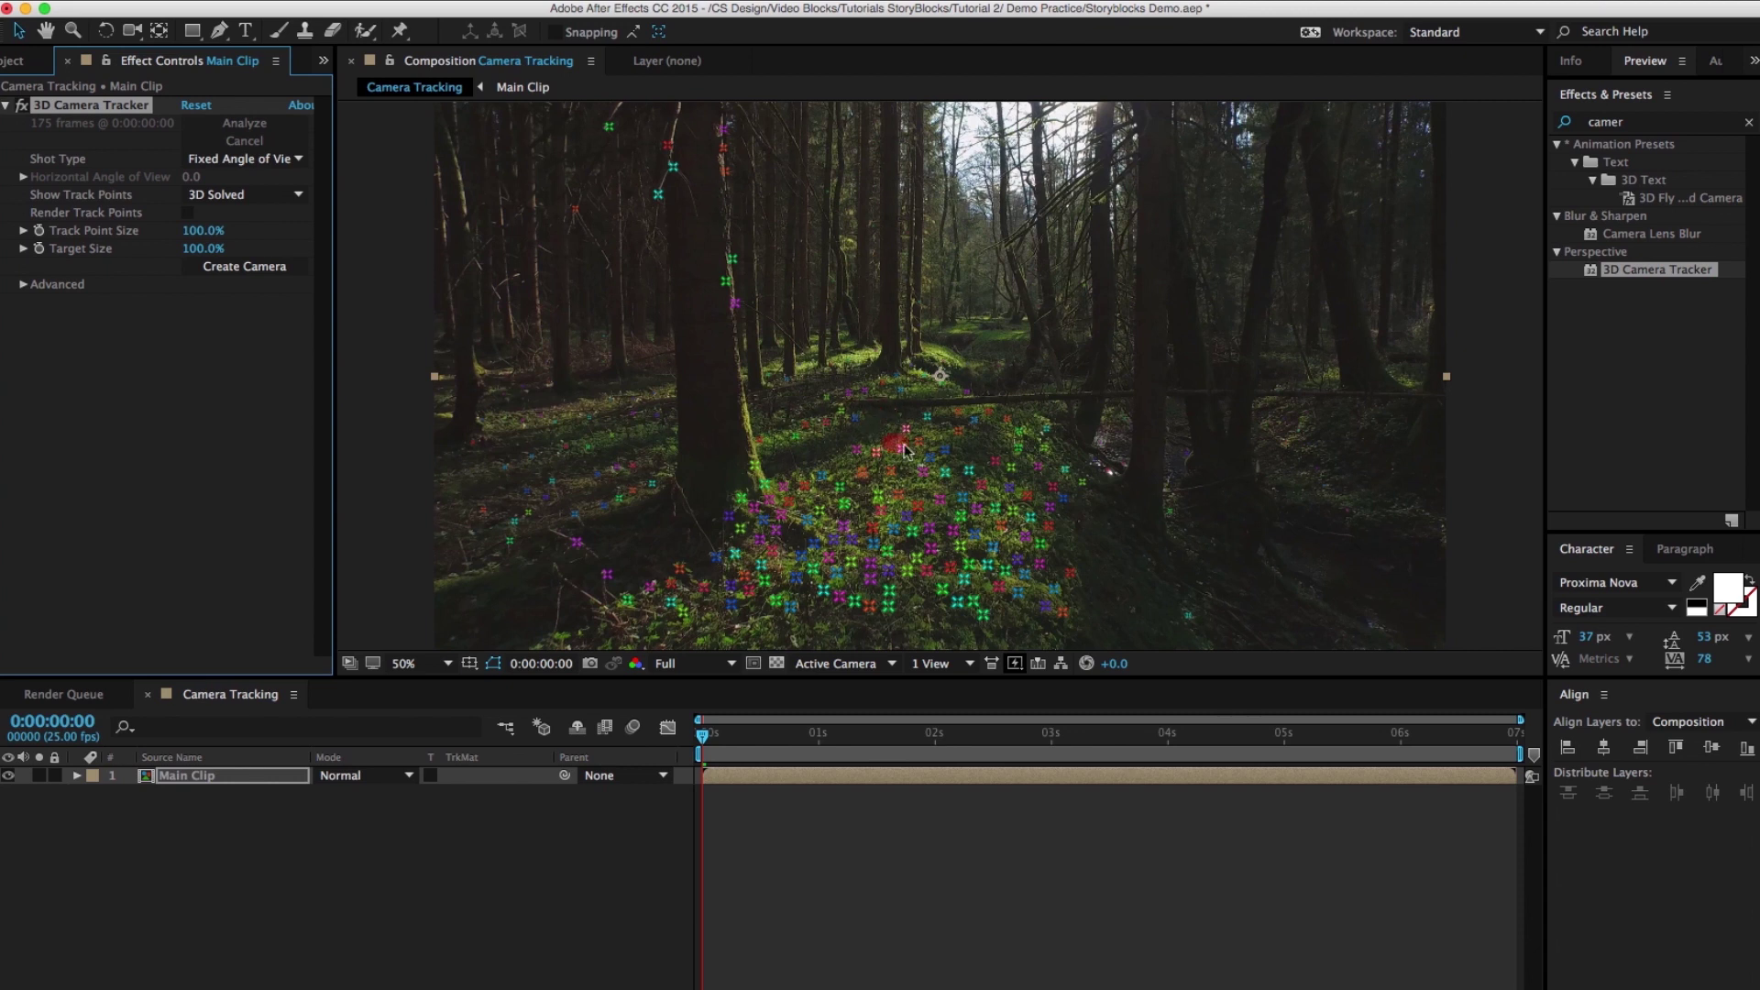
drag(709, 761, 1074, 739)
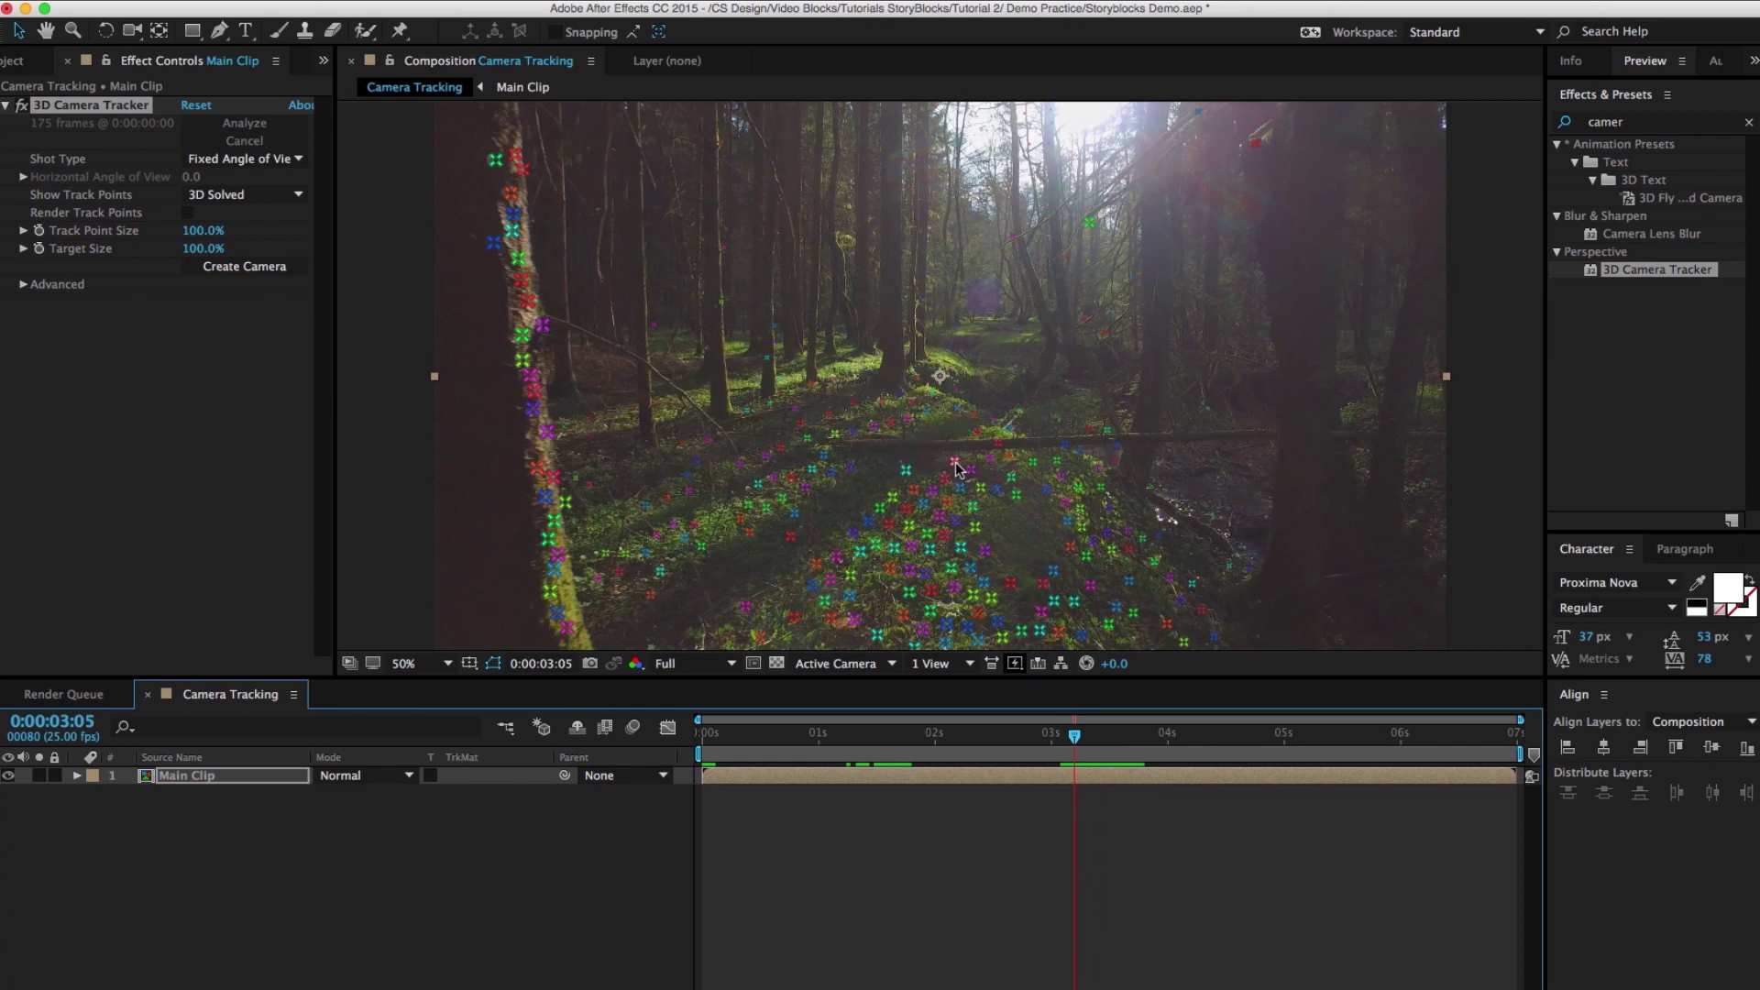
- Create a null and camera at a ground track point and scale Track Null 1 to 11295%
right_click(1000, 448)
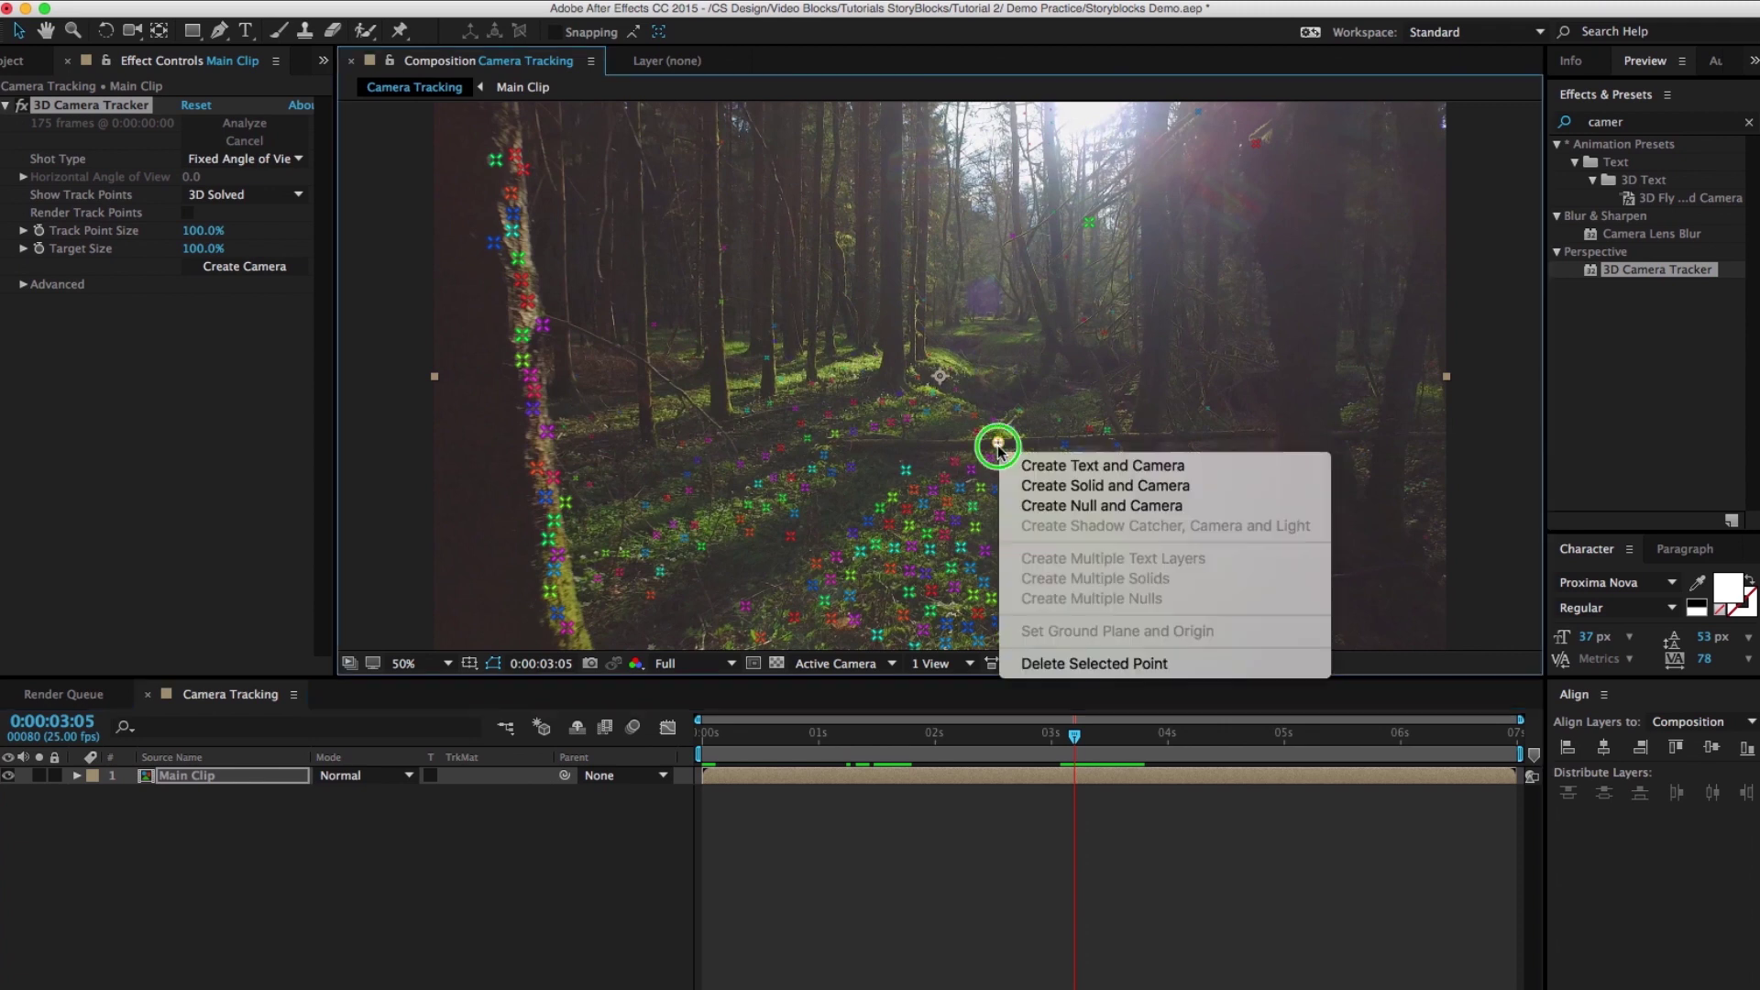
click(1024, 506)
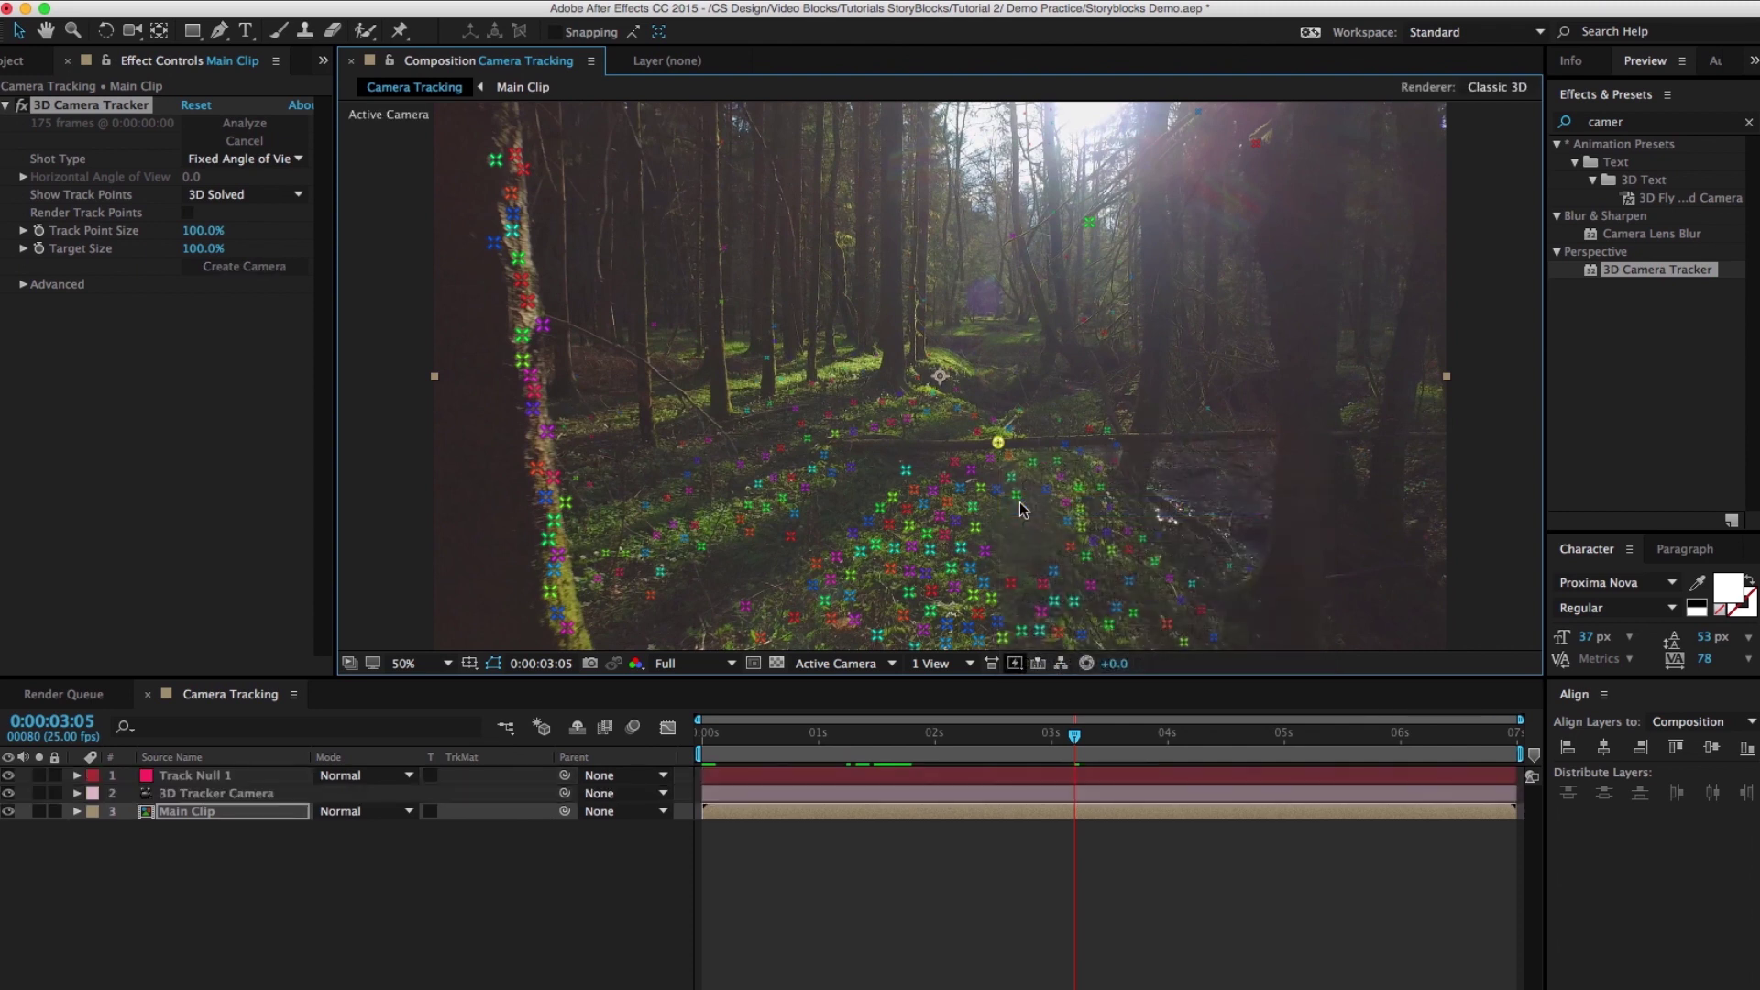
click(196, 777)
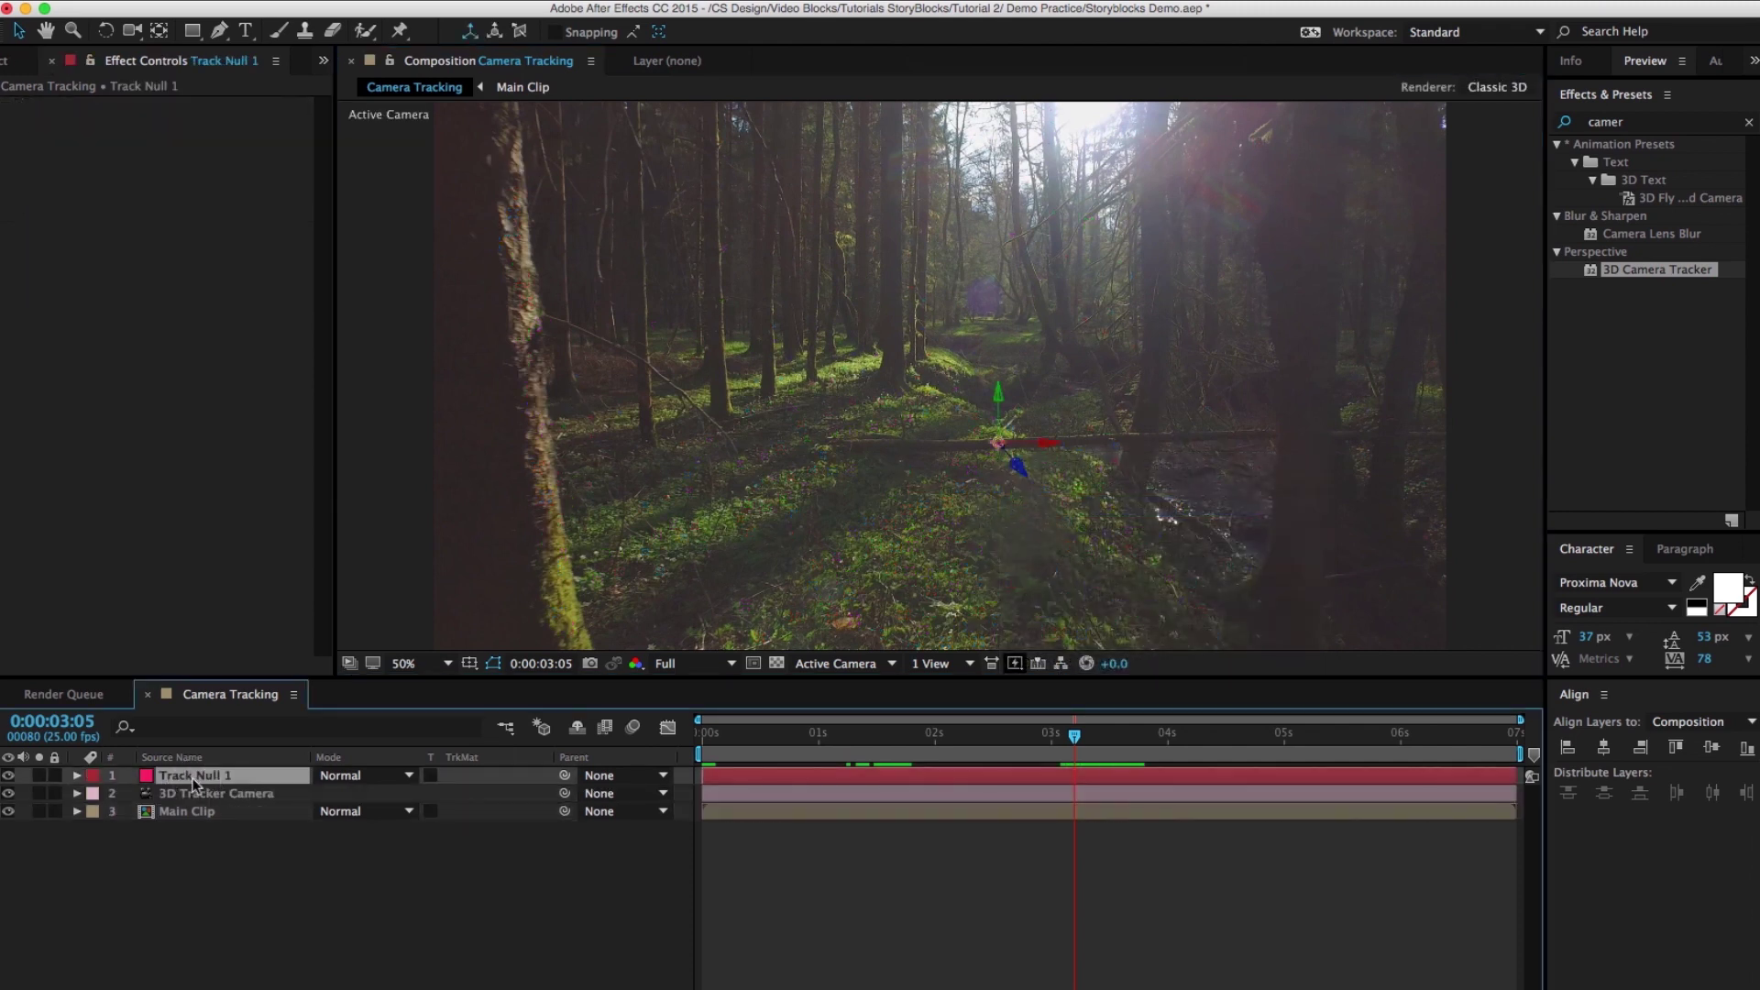
key(s)
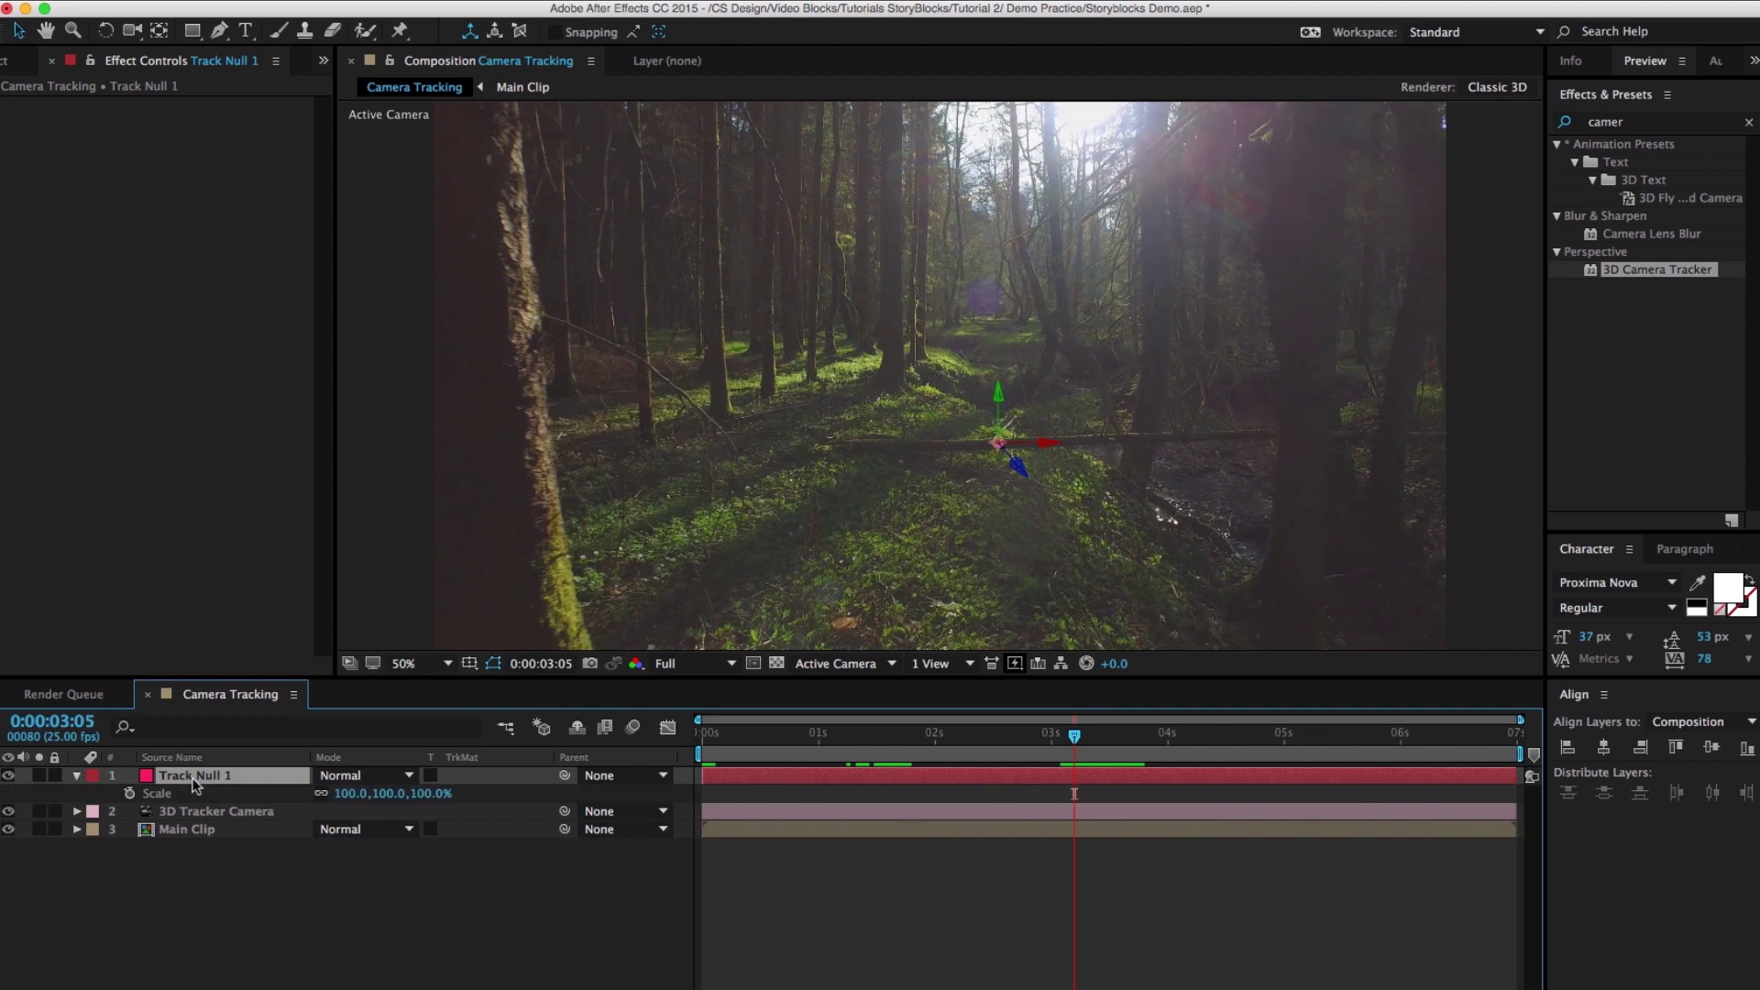
click(367, 800)
drag(367, 800, 1505, 777)
click(249, 878)
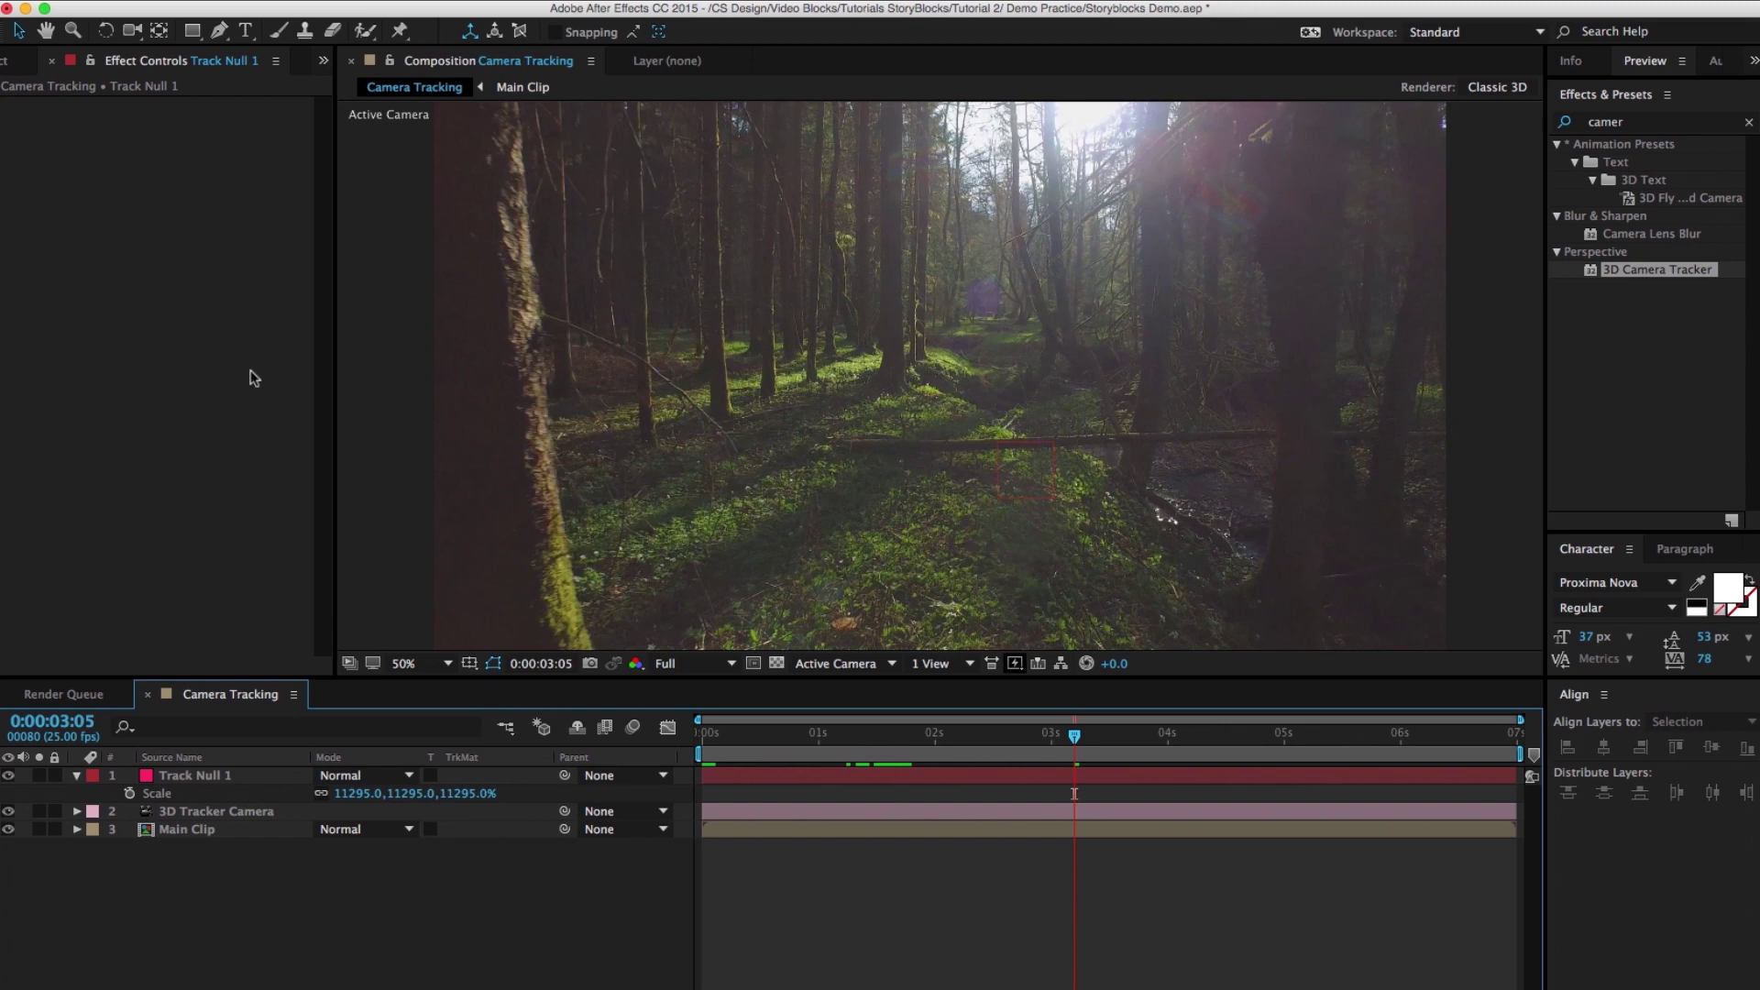
- Place storyblocks-logo.png above Track Null 1 and turn on its 3D Layer switch
click(11, 60)
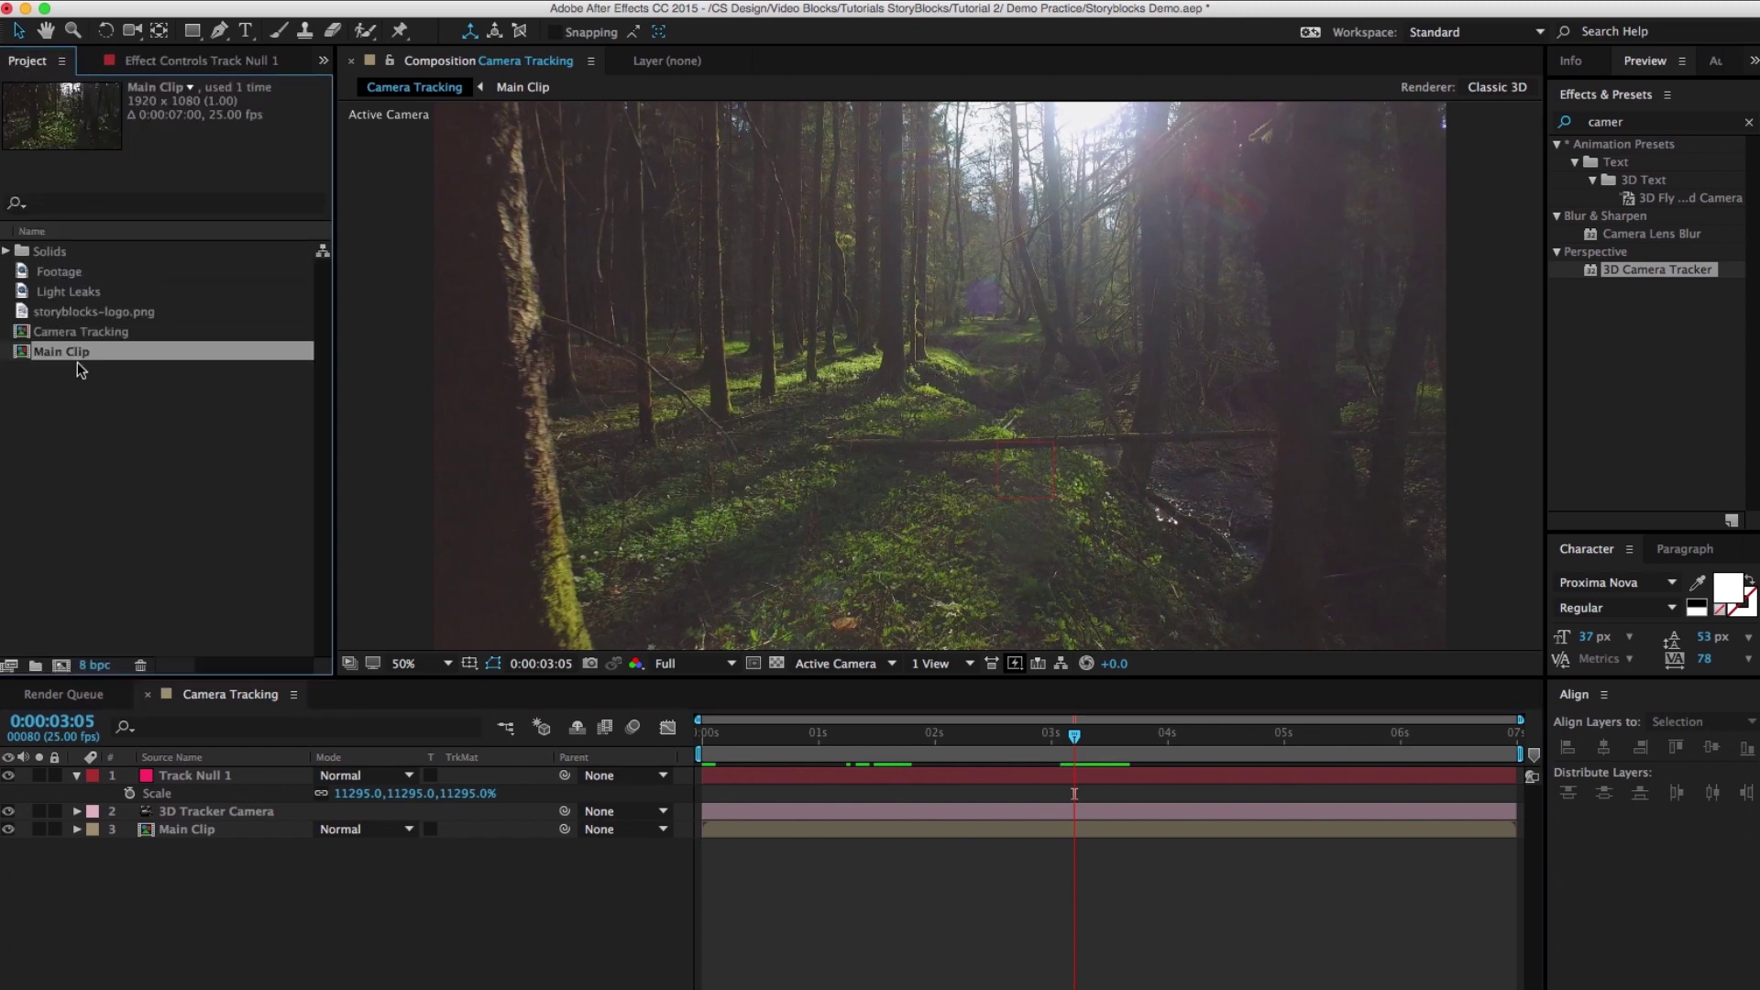
drag(78, 311, 190, 774)
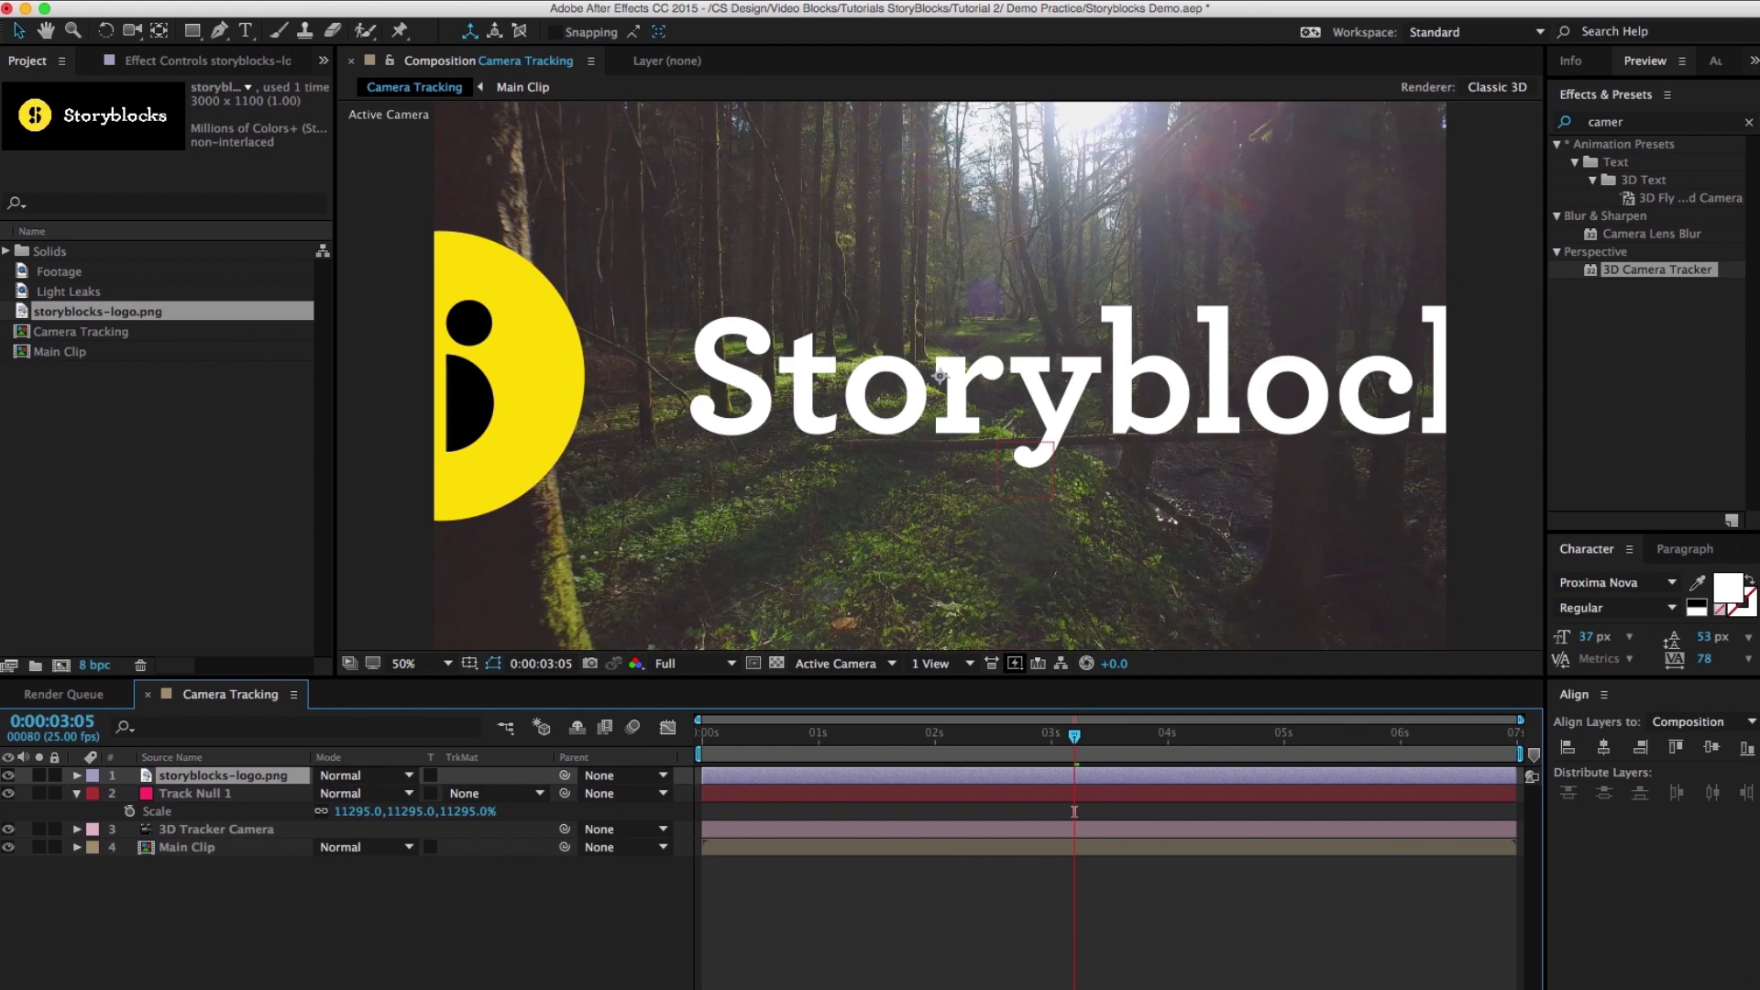
key(F4)
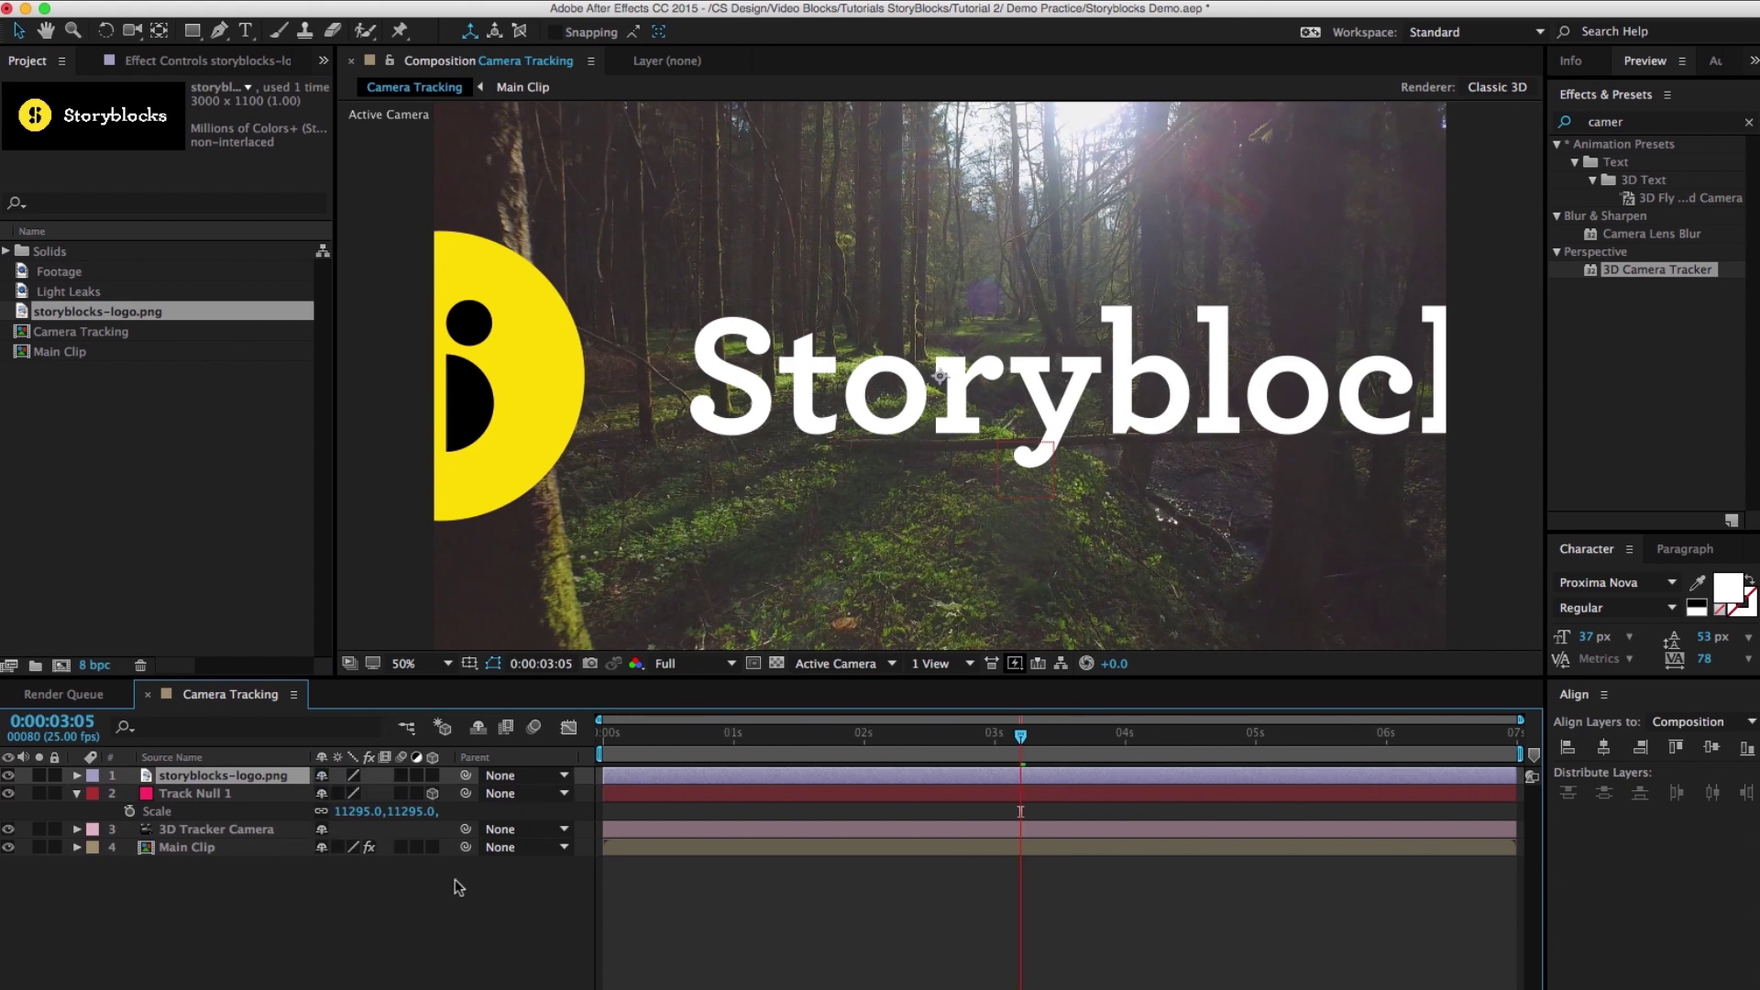
click(433, 776)
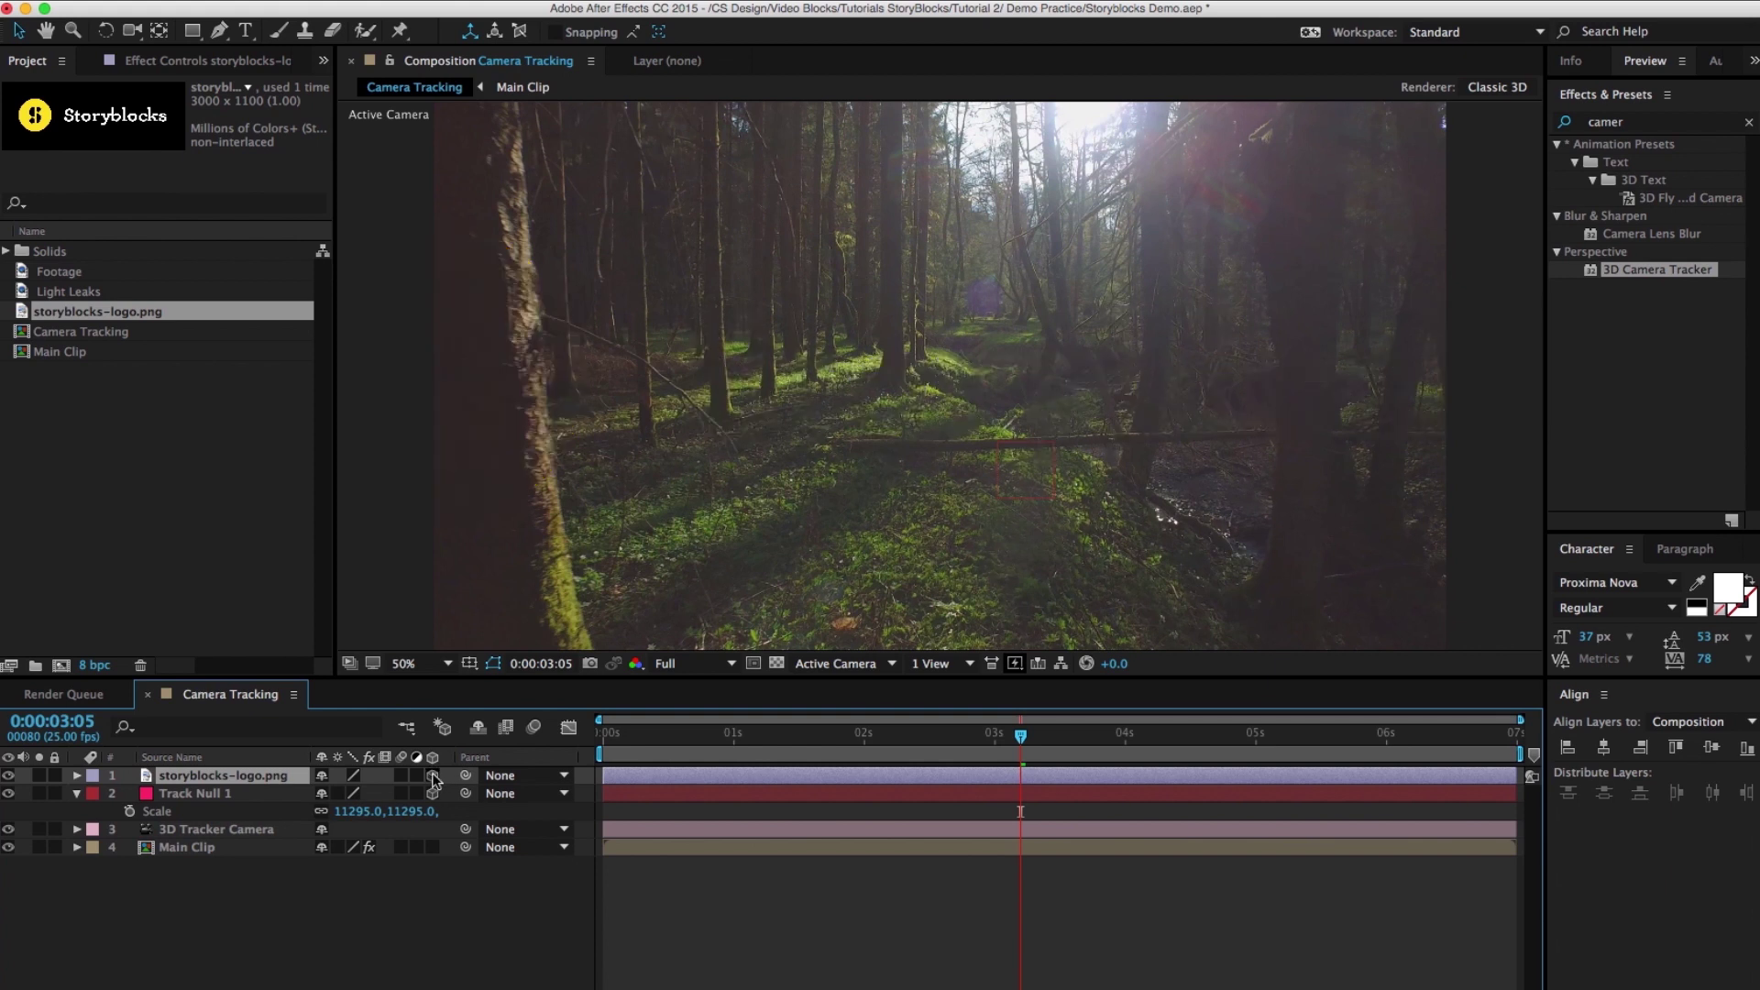
click(211, 795)
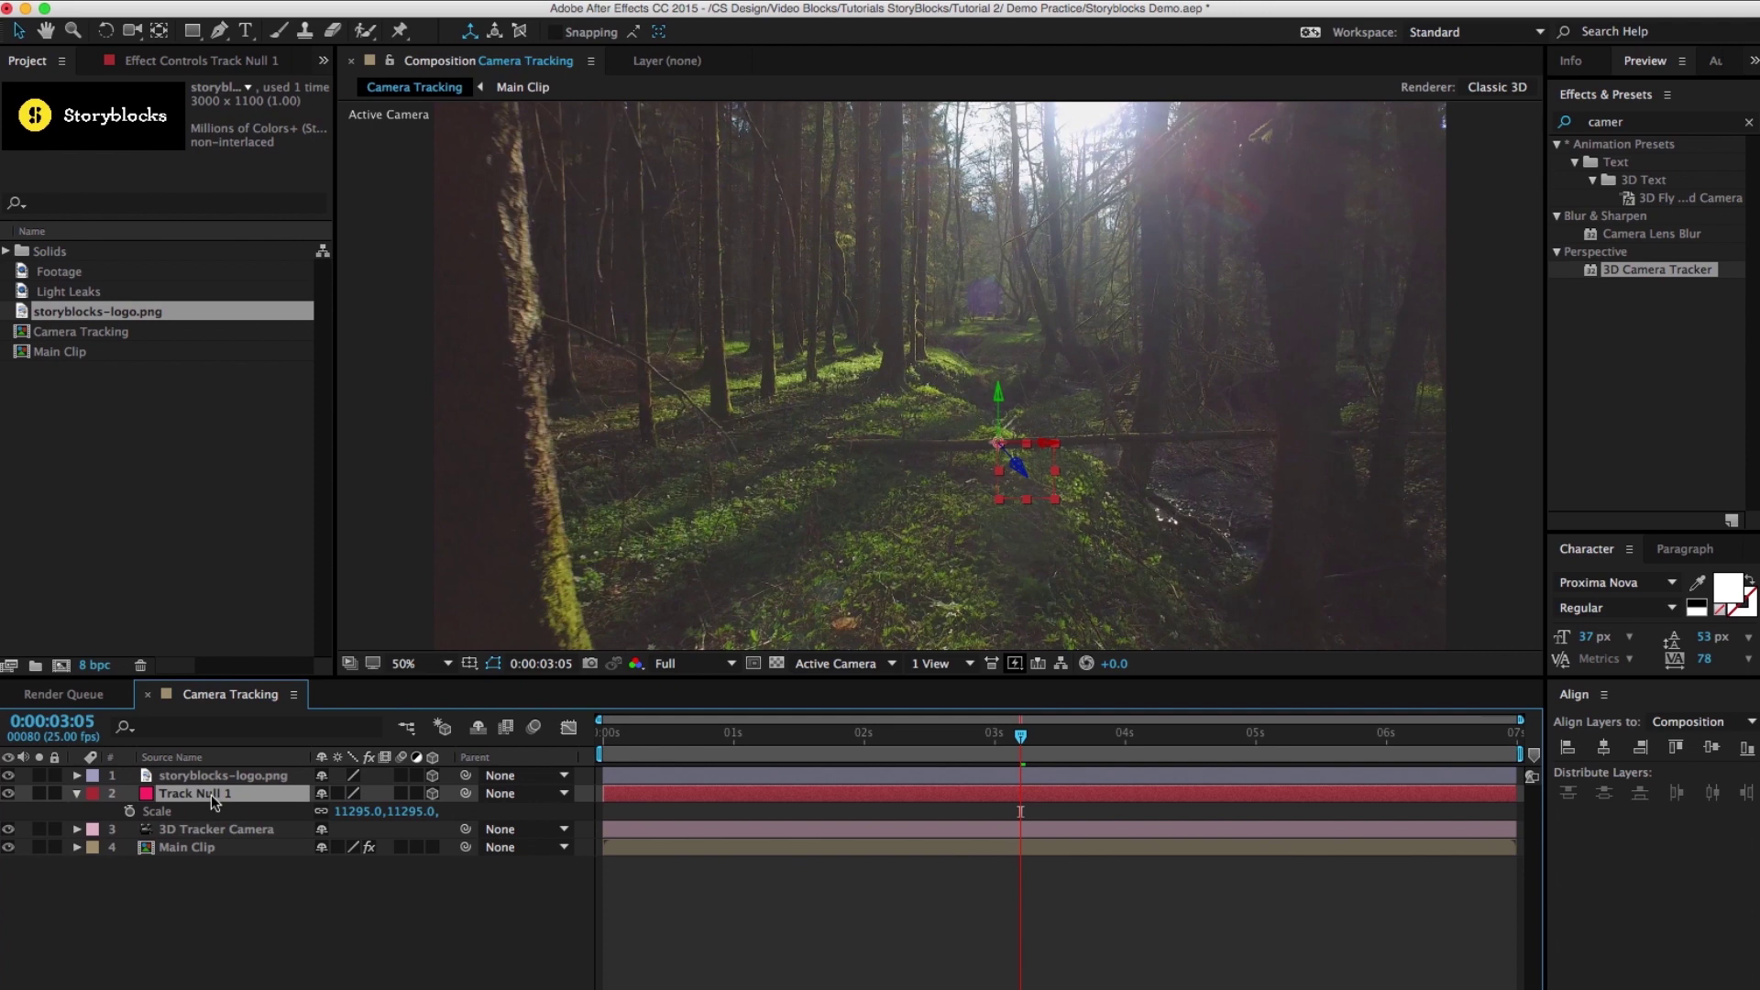
- Copy Track Null 1's Position and paste it onto the storyblocks-logo.png layer
key(p)
click(186, 815)
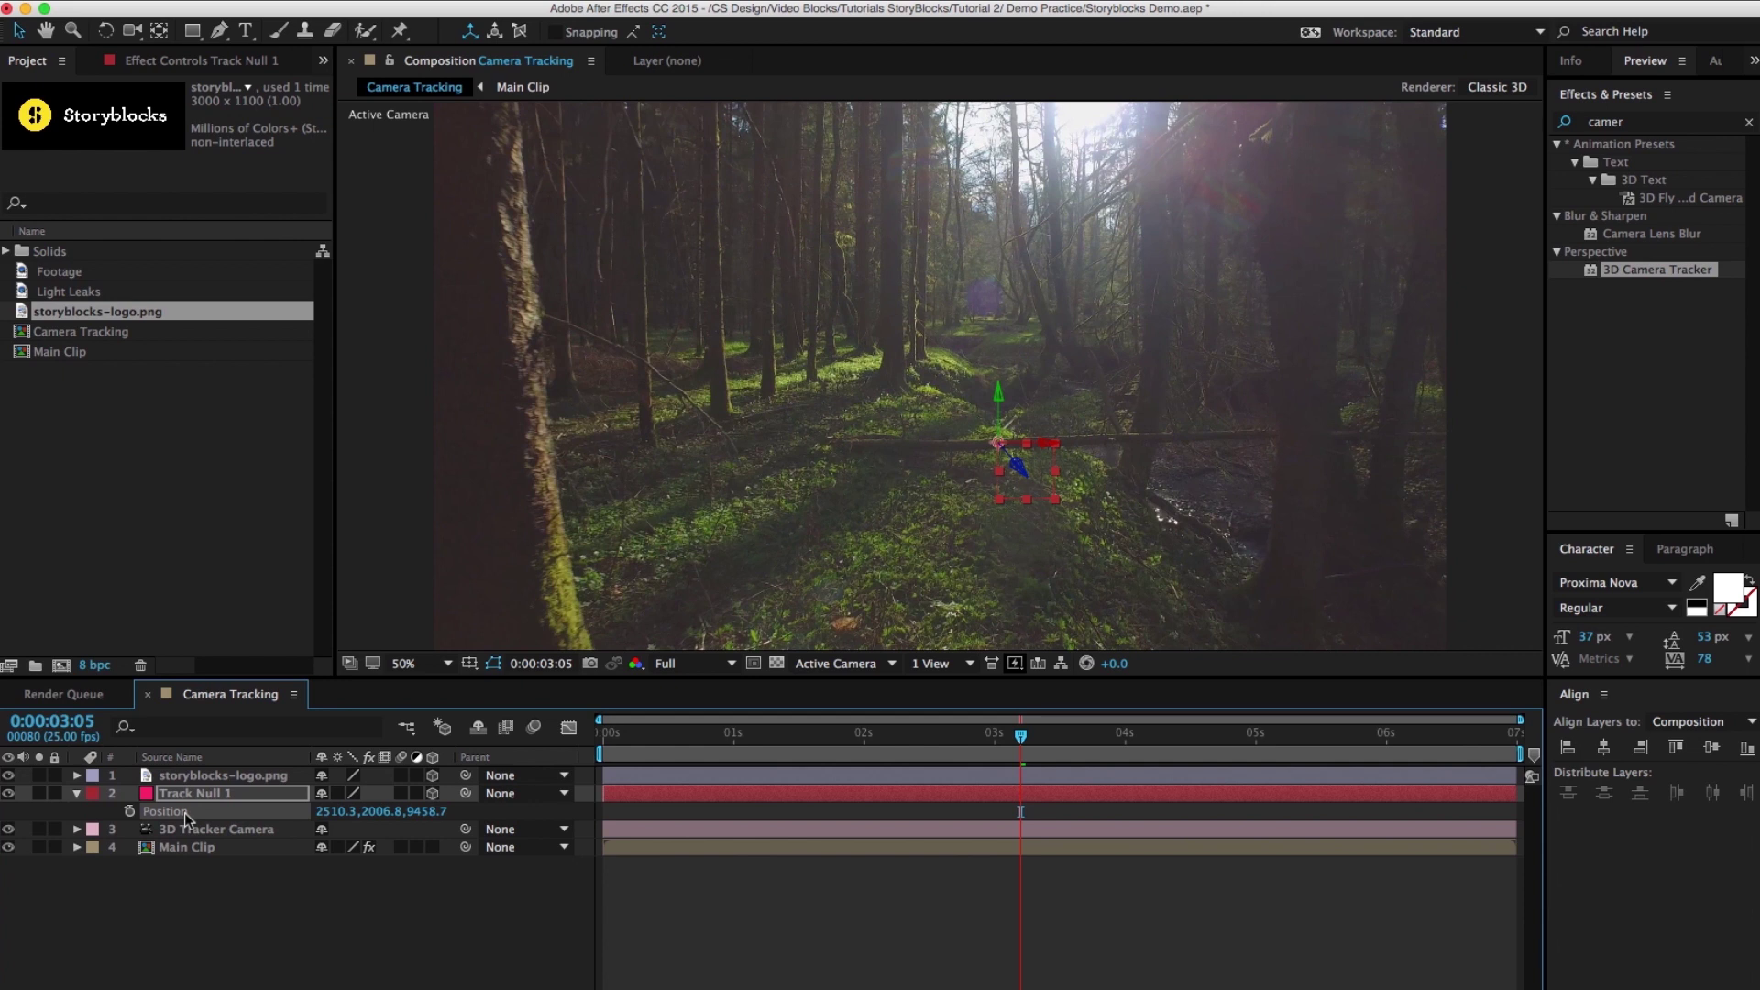
click(216, 776)
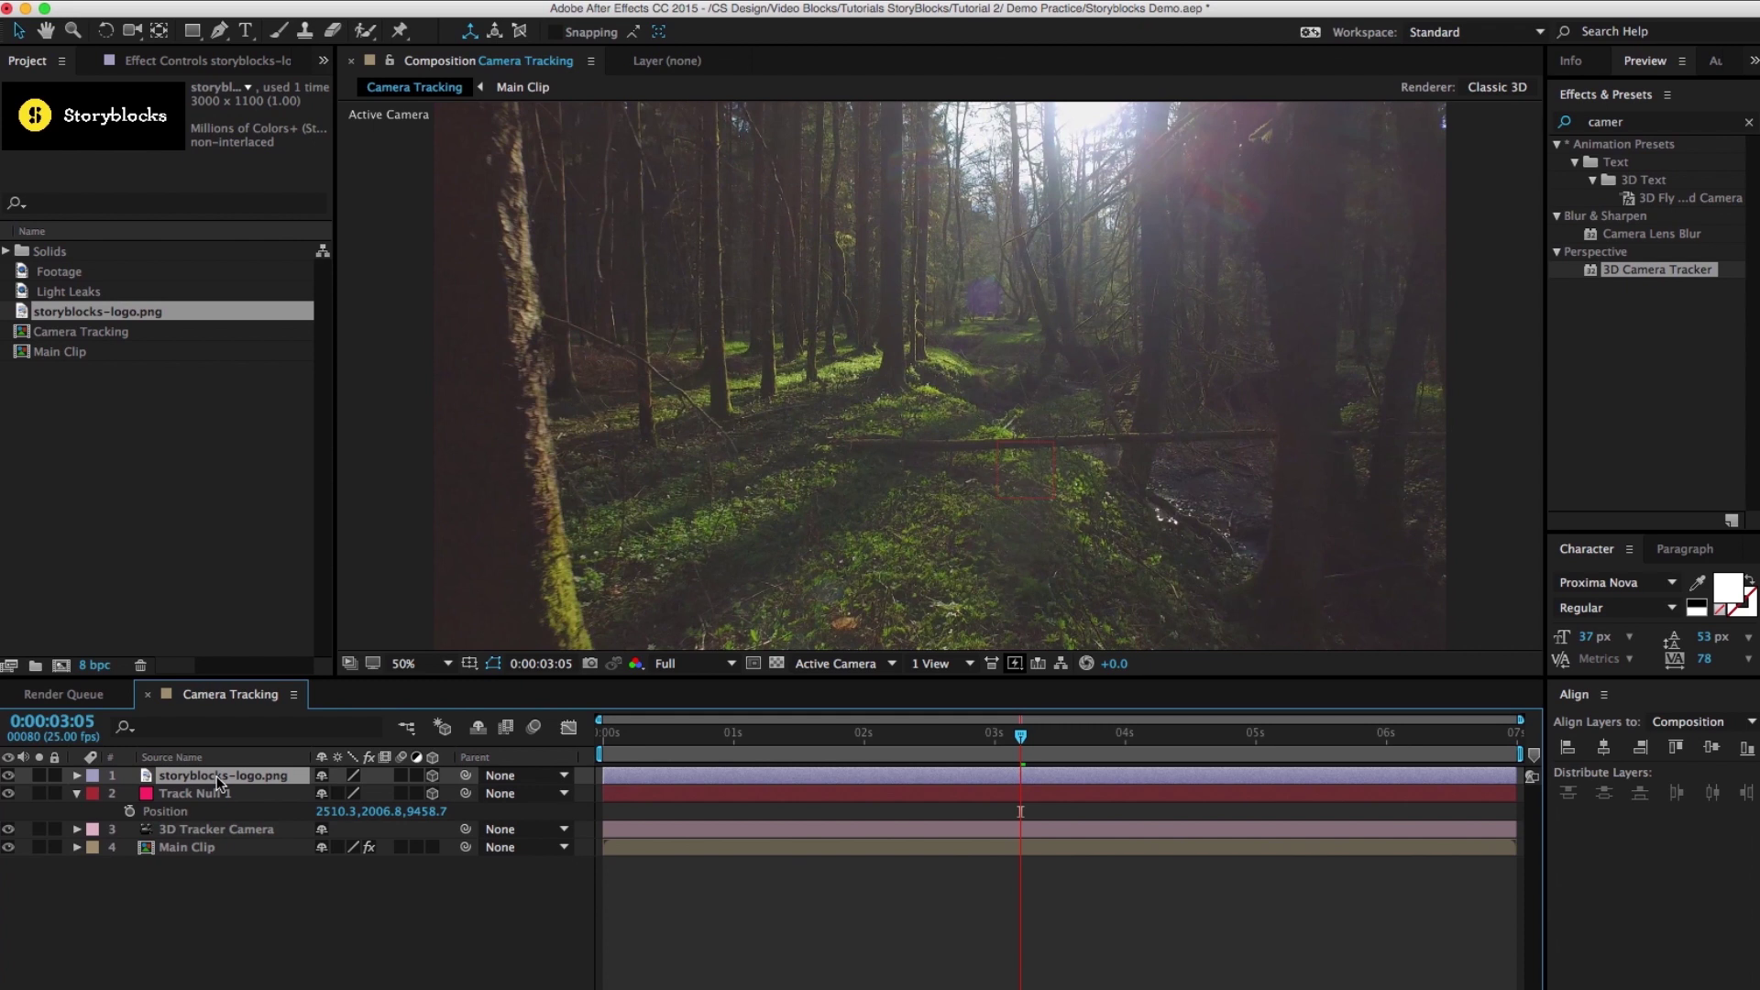
key(p)
click(191, 794)
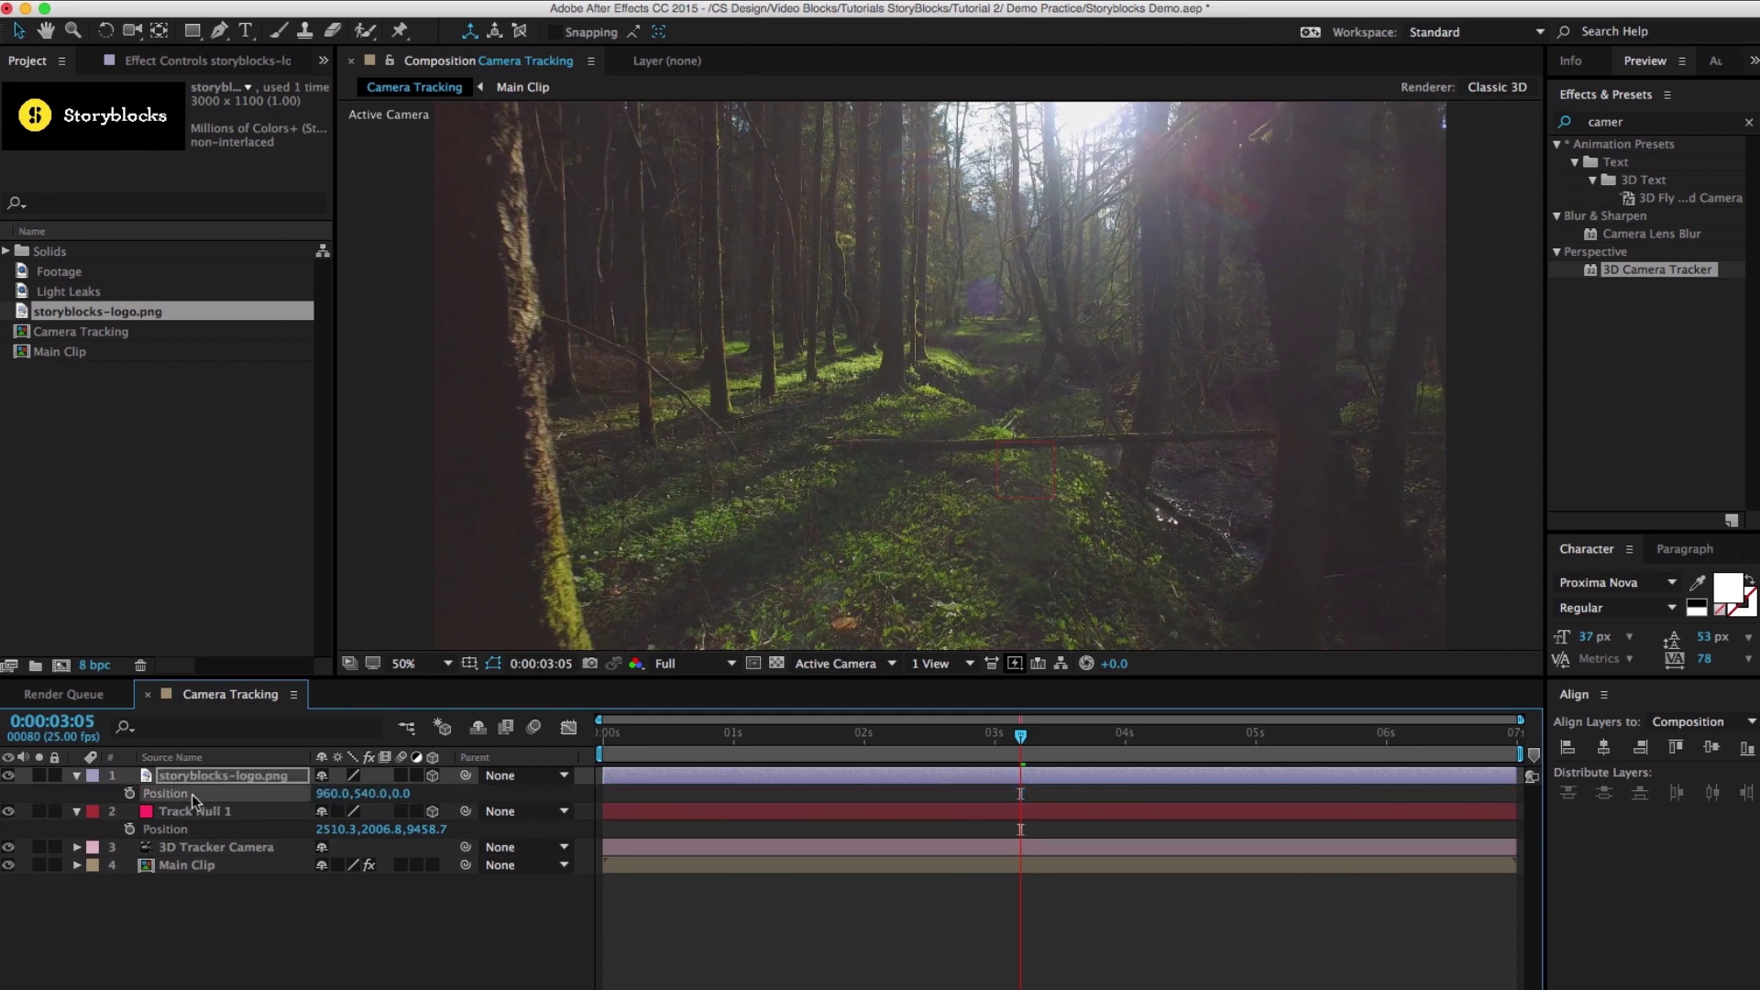
key(super+v)
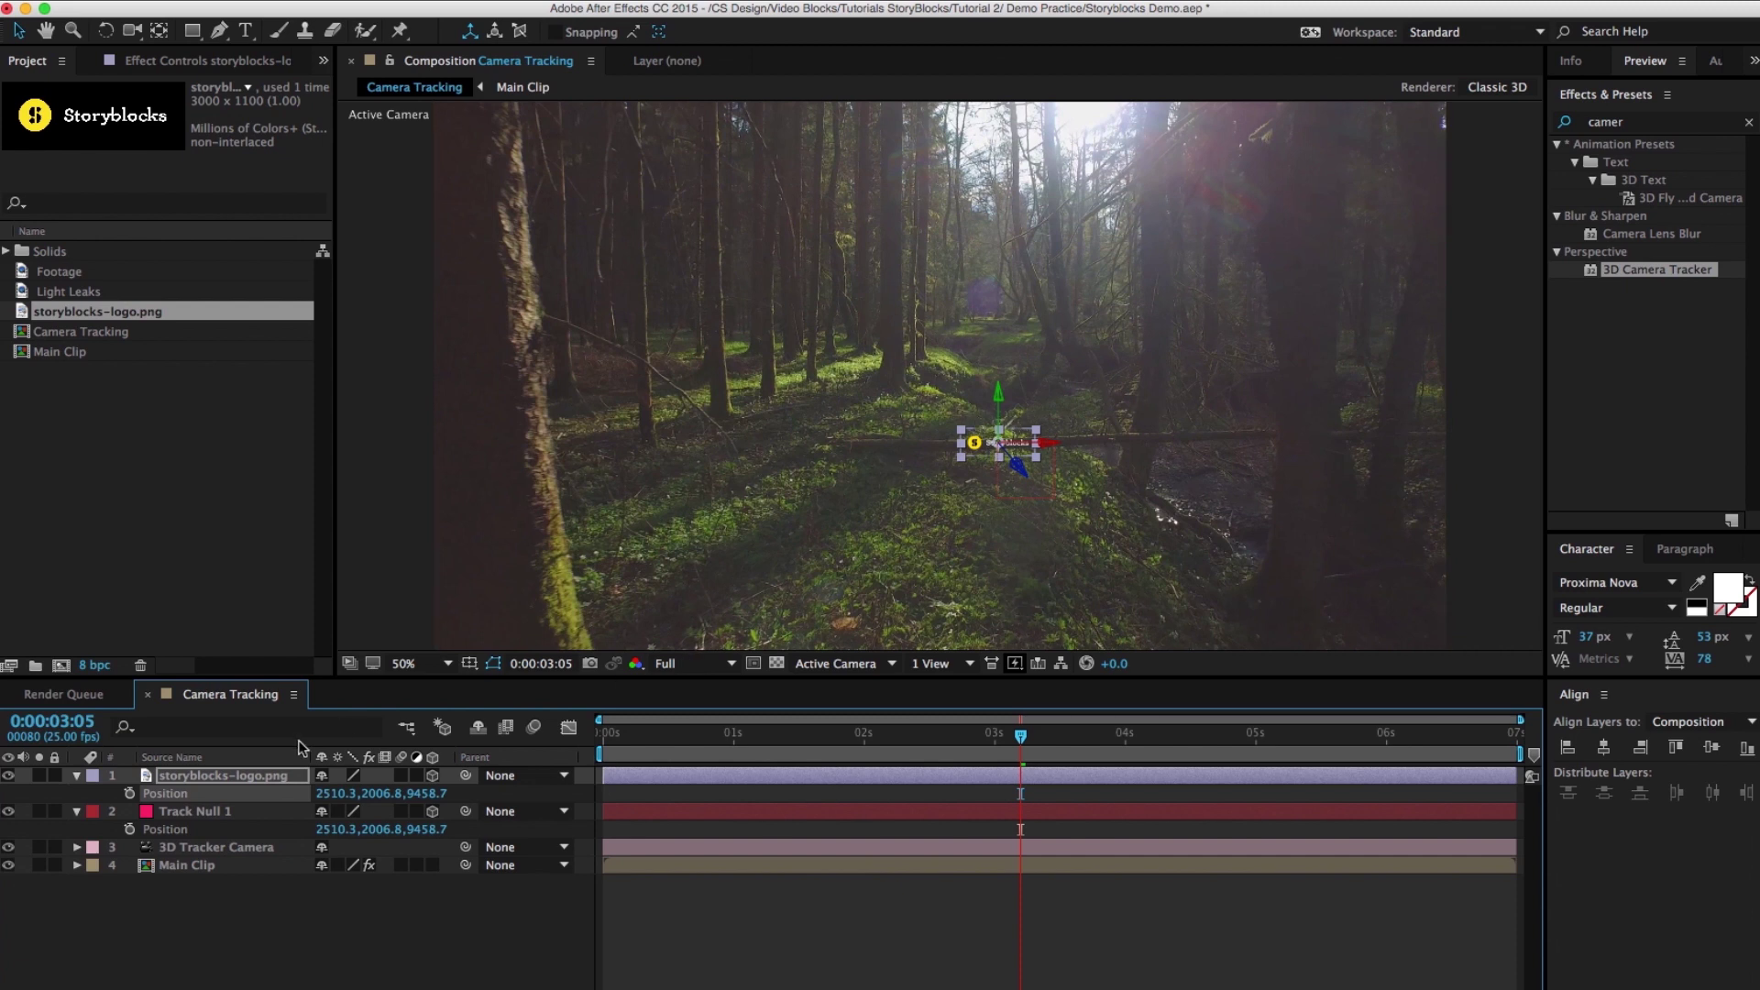
- Scale the logo to 488% and shift it up and left over the forest path
click(261, 776)
key(s)
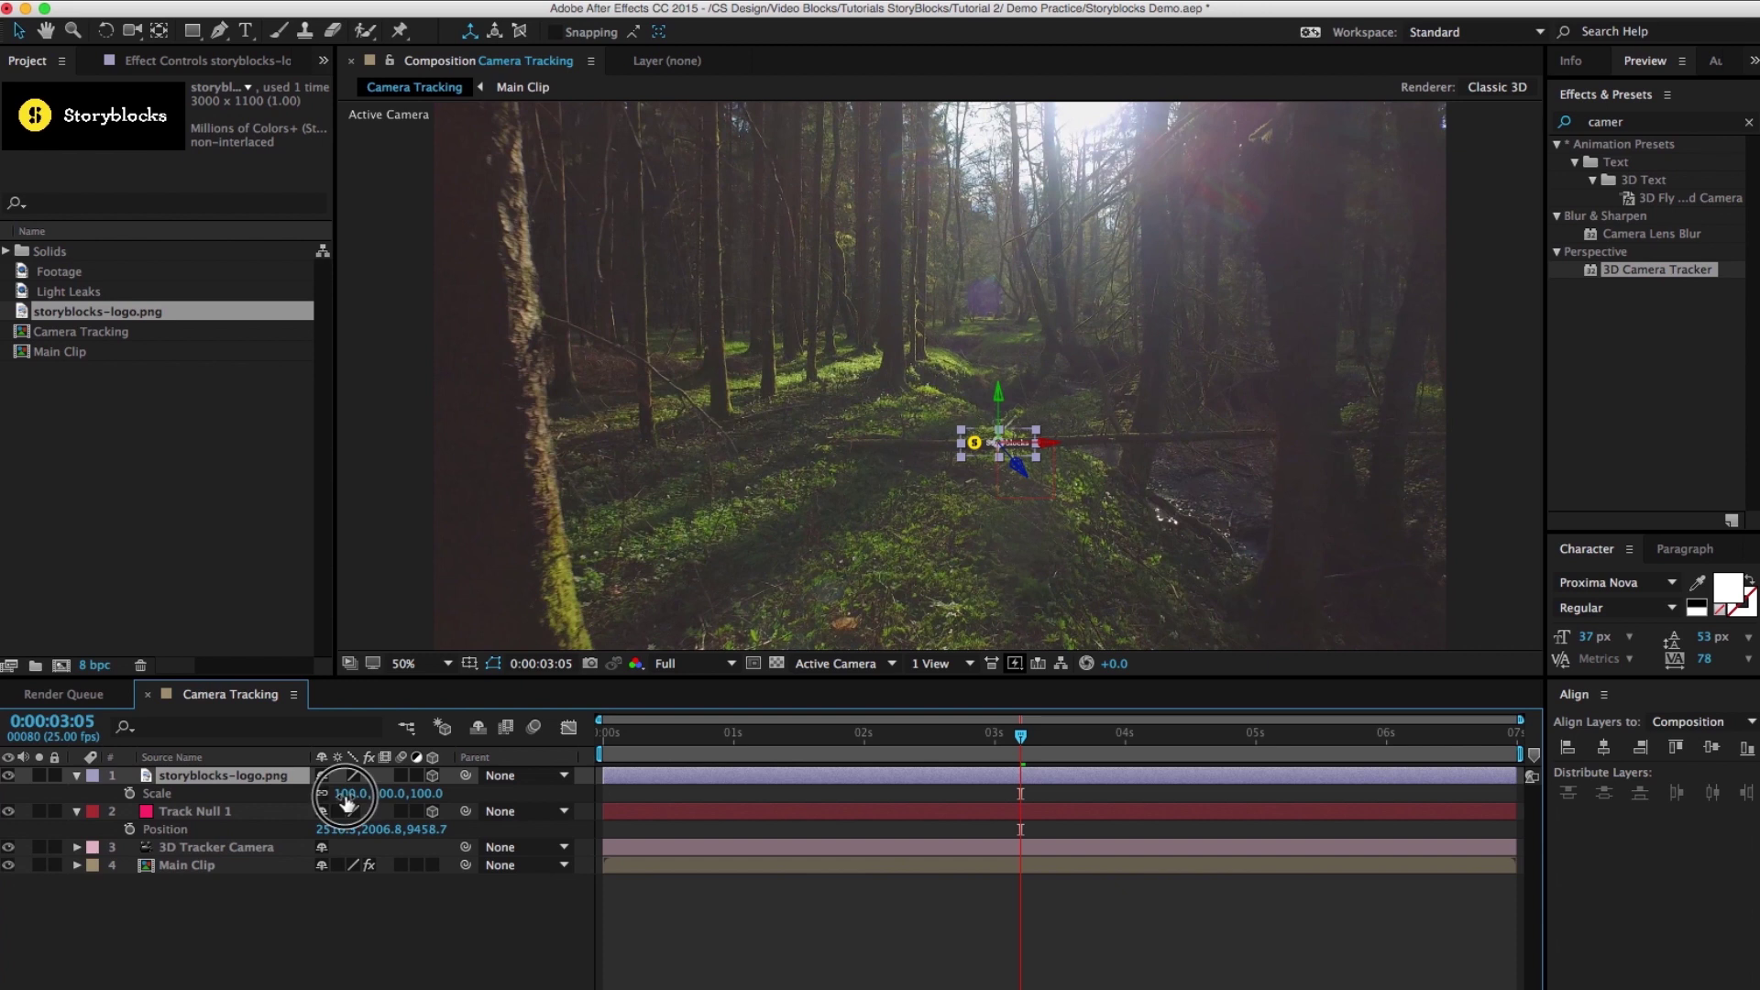
drag(347, 800, 732, 779)
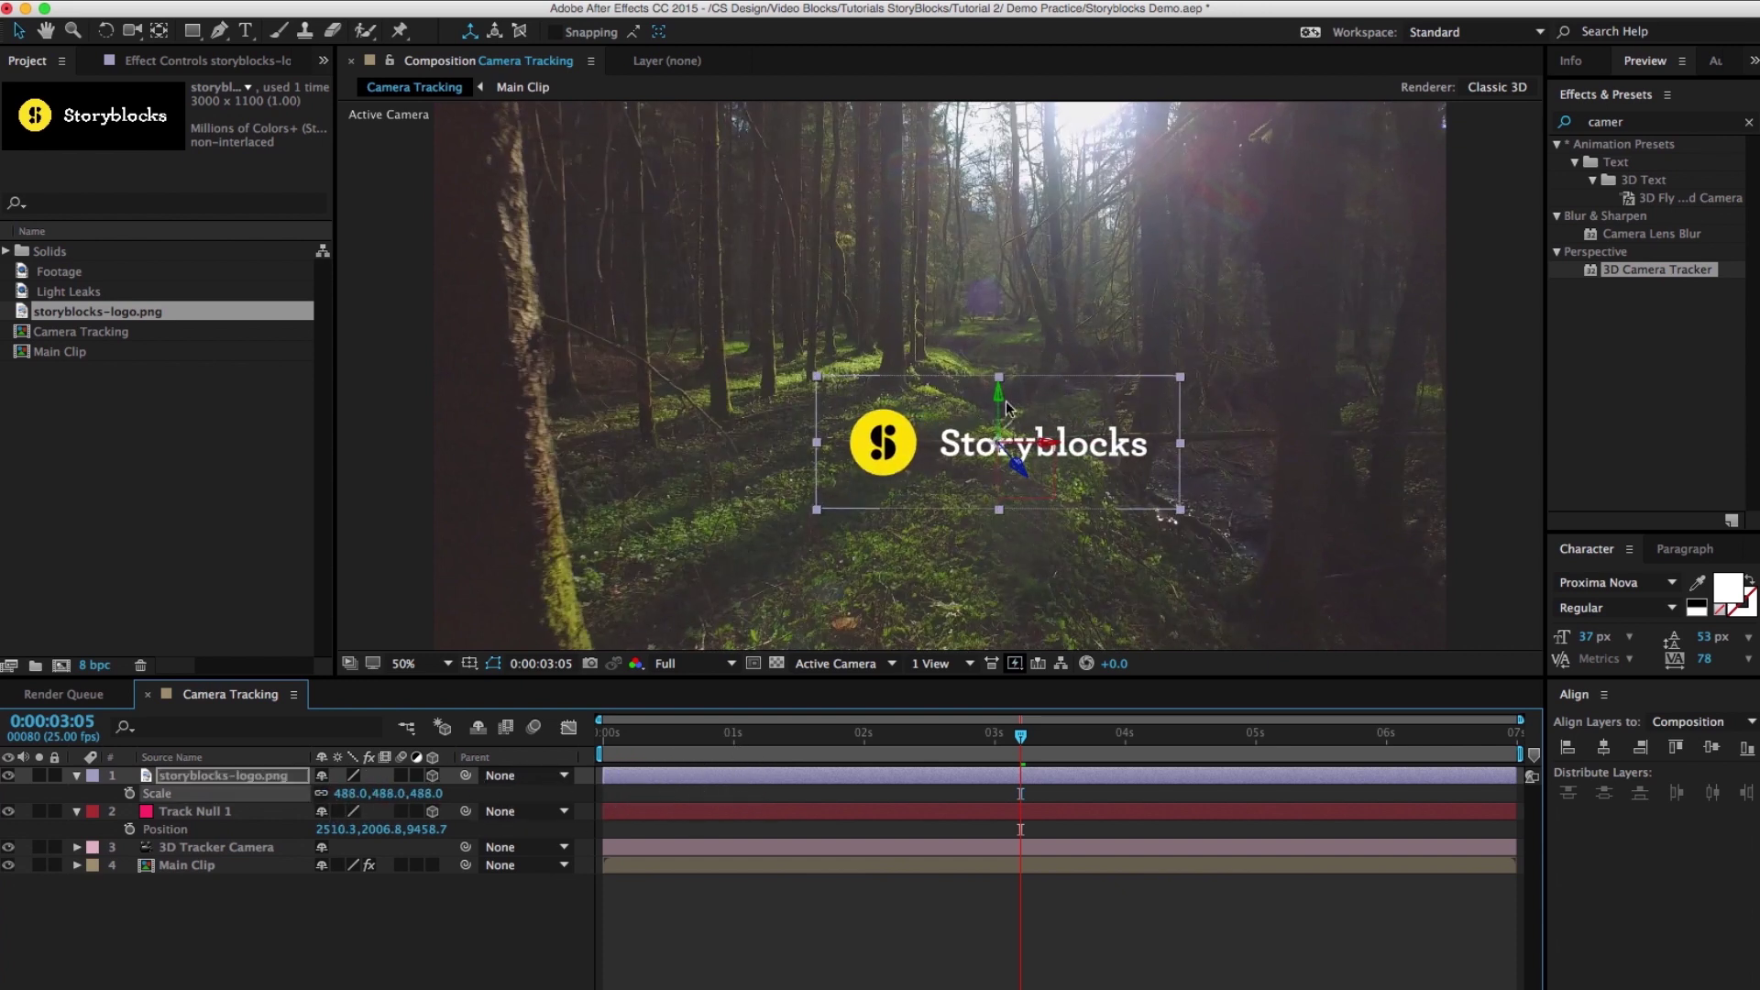
drag(969, 449, 904, 409)
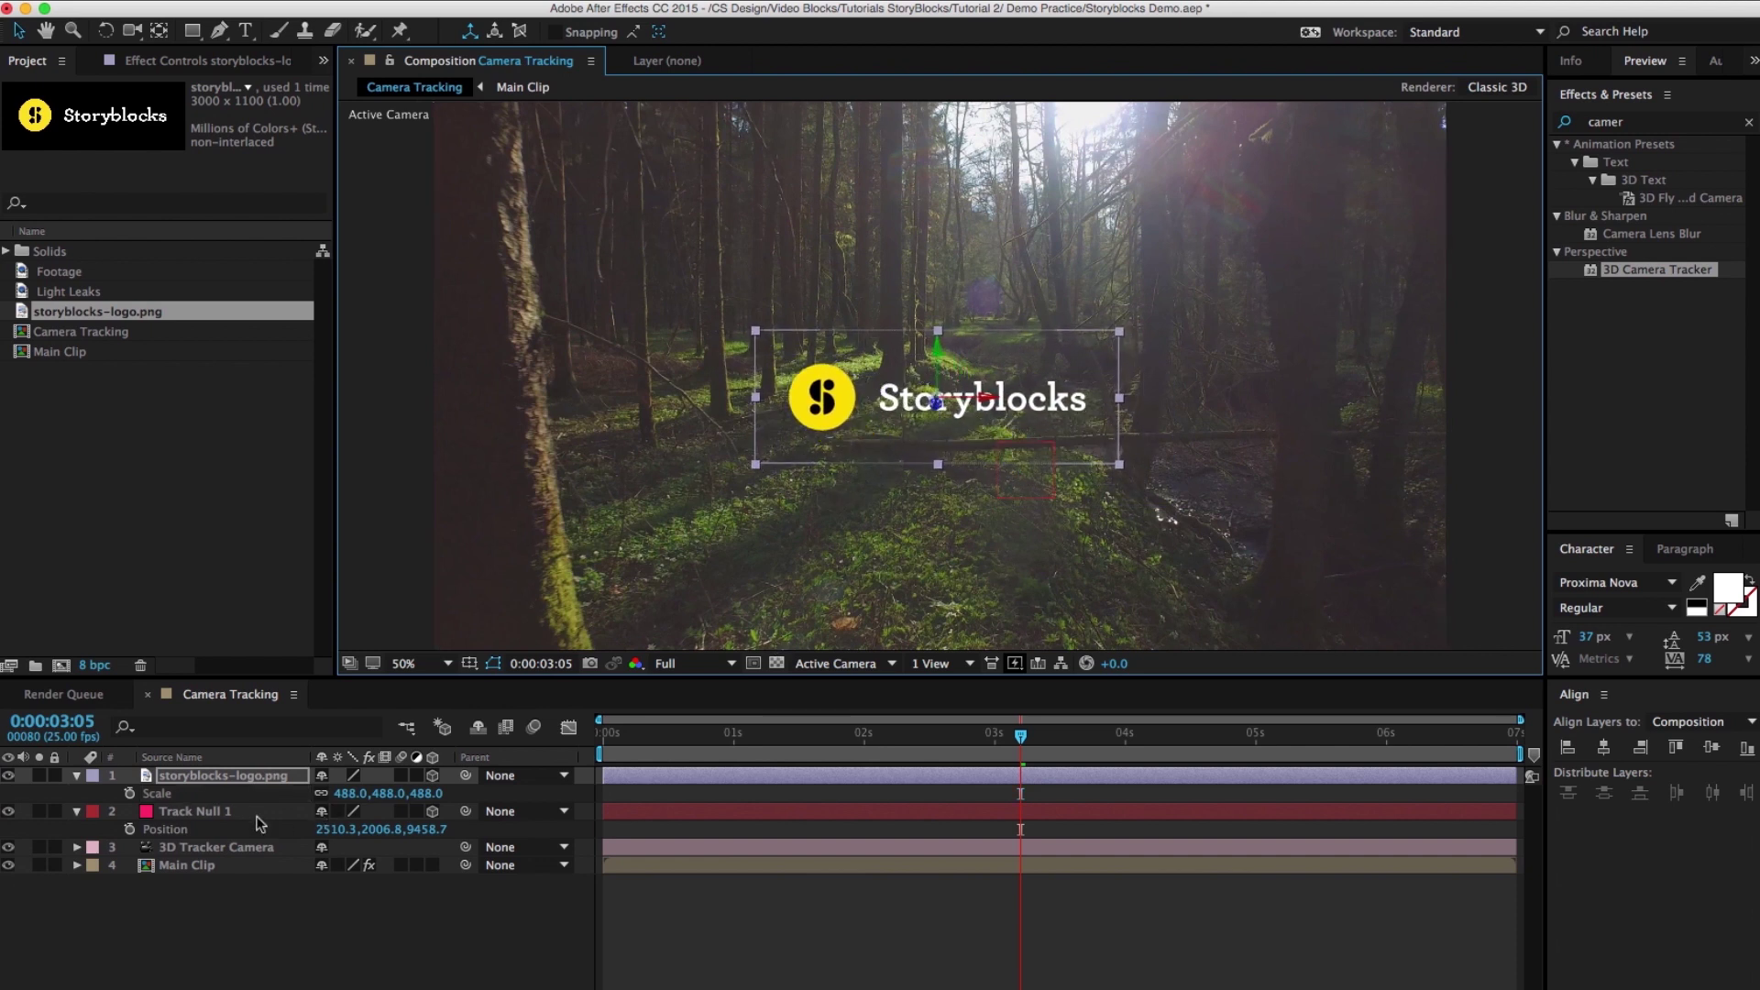
- Collapse the logo and null layers, then scrub to confirm the logo stays locked to the path
click(78, 776)
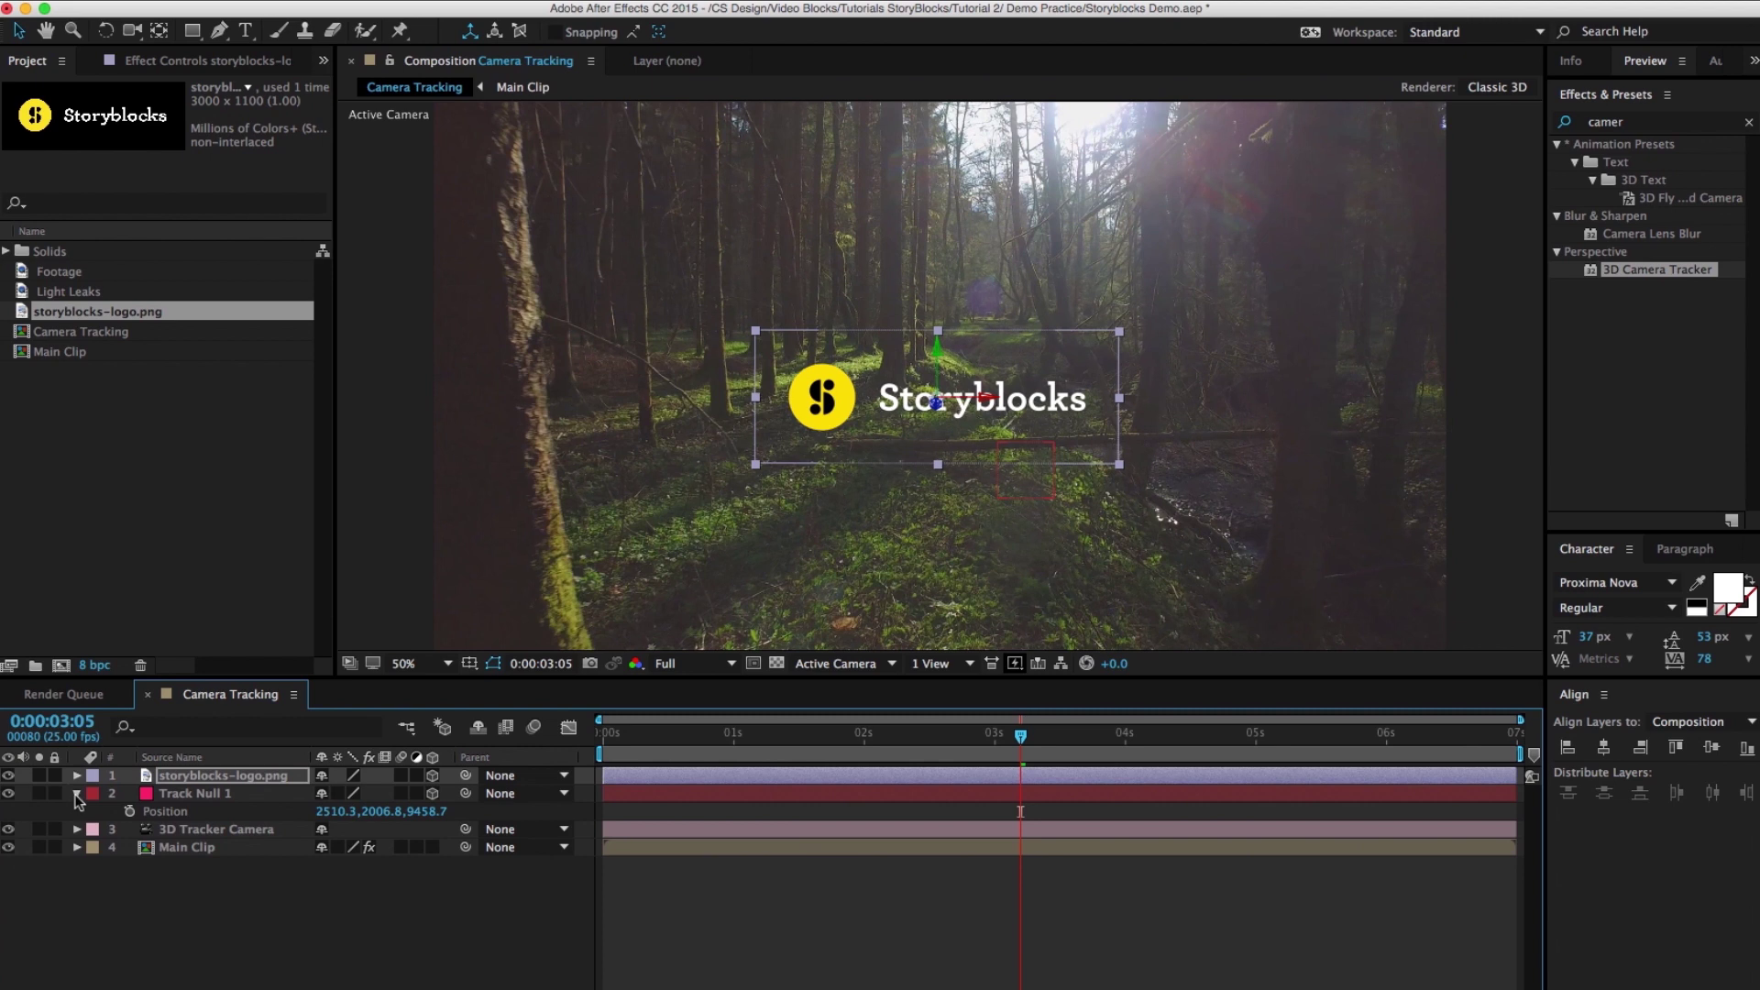
click(78, 793)
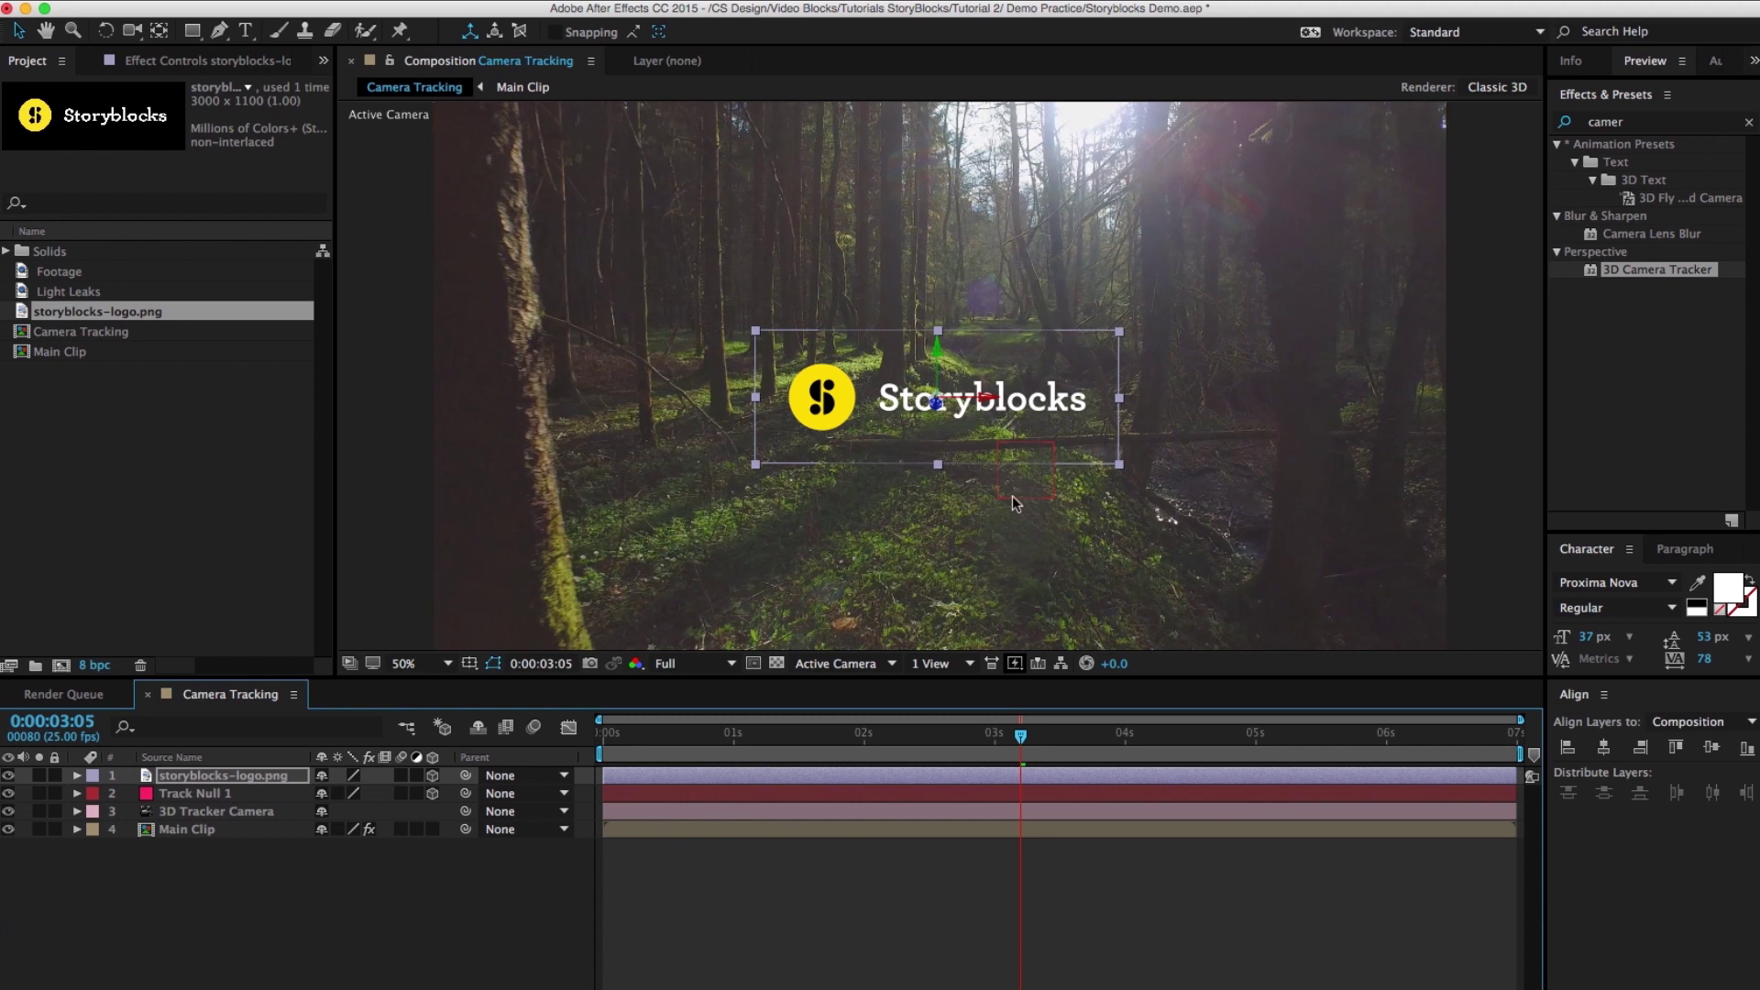
click(431, 901)
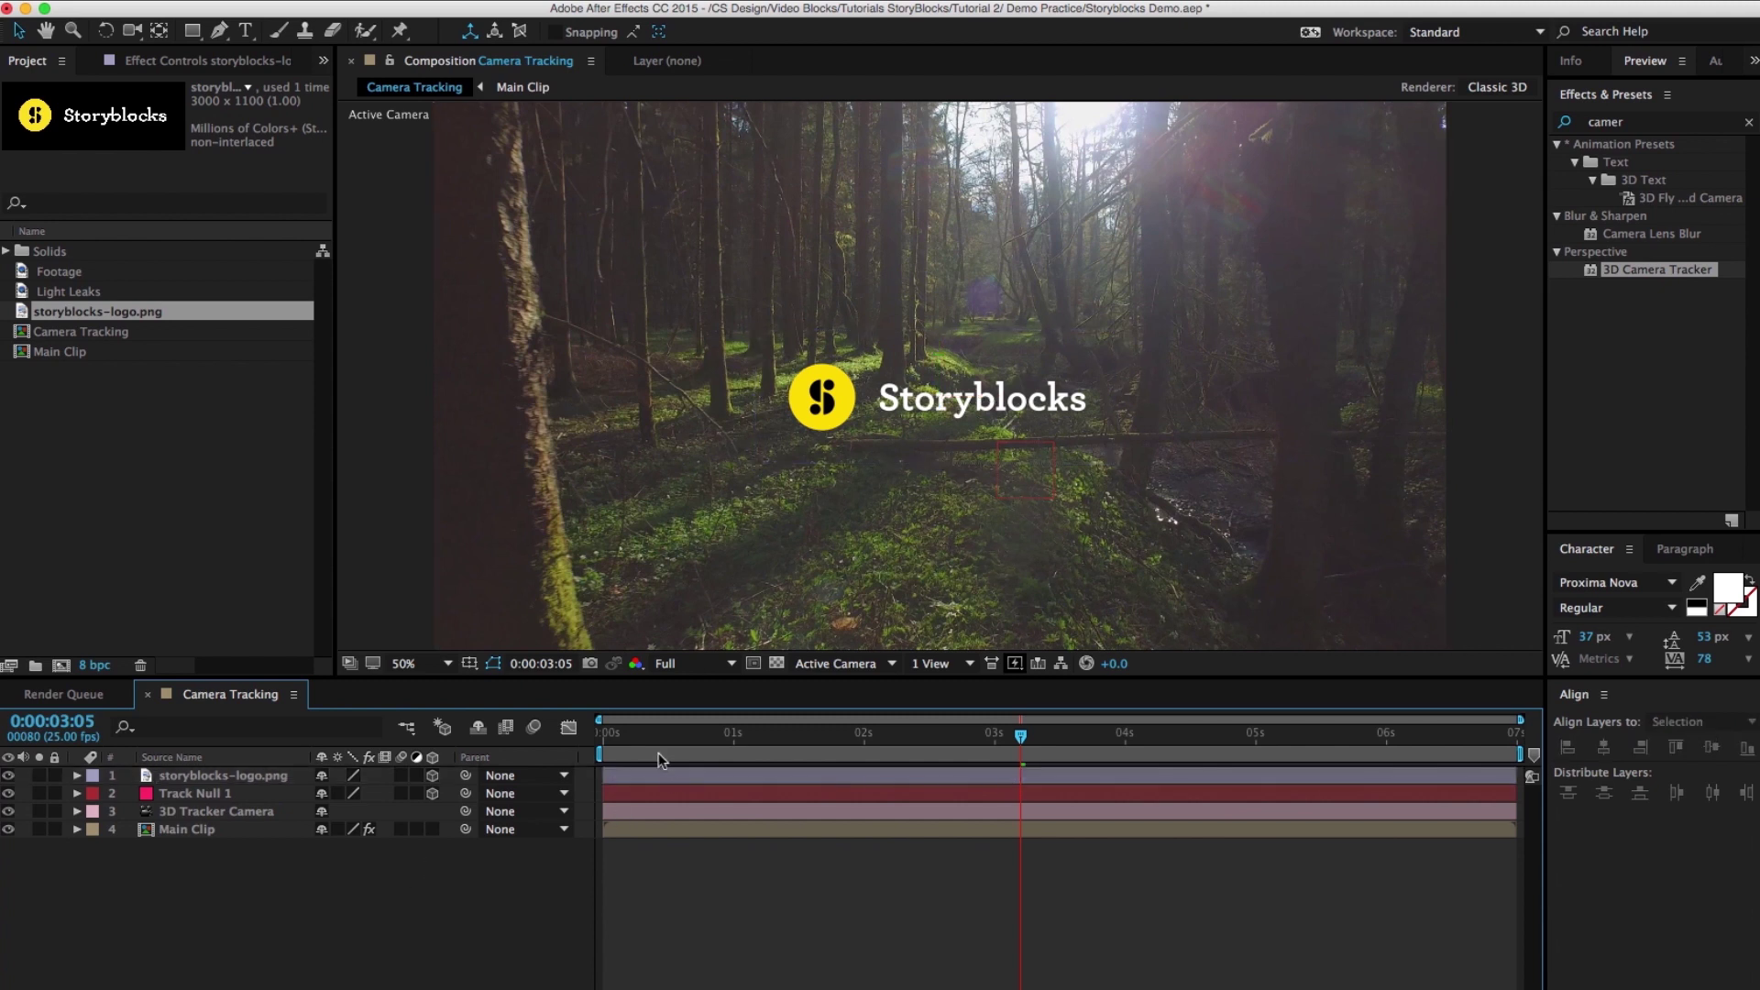
click(614, 738)
mouse_move(613, 738)
mouse_down()
mouse_move(1243, 768)
mouse_move(602, 747)
mouse_up()
- Set preview resolution to Half and play a full preview of Camera Tracking
click(729, 665)
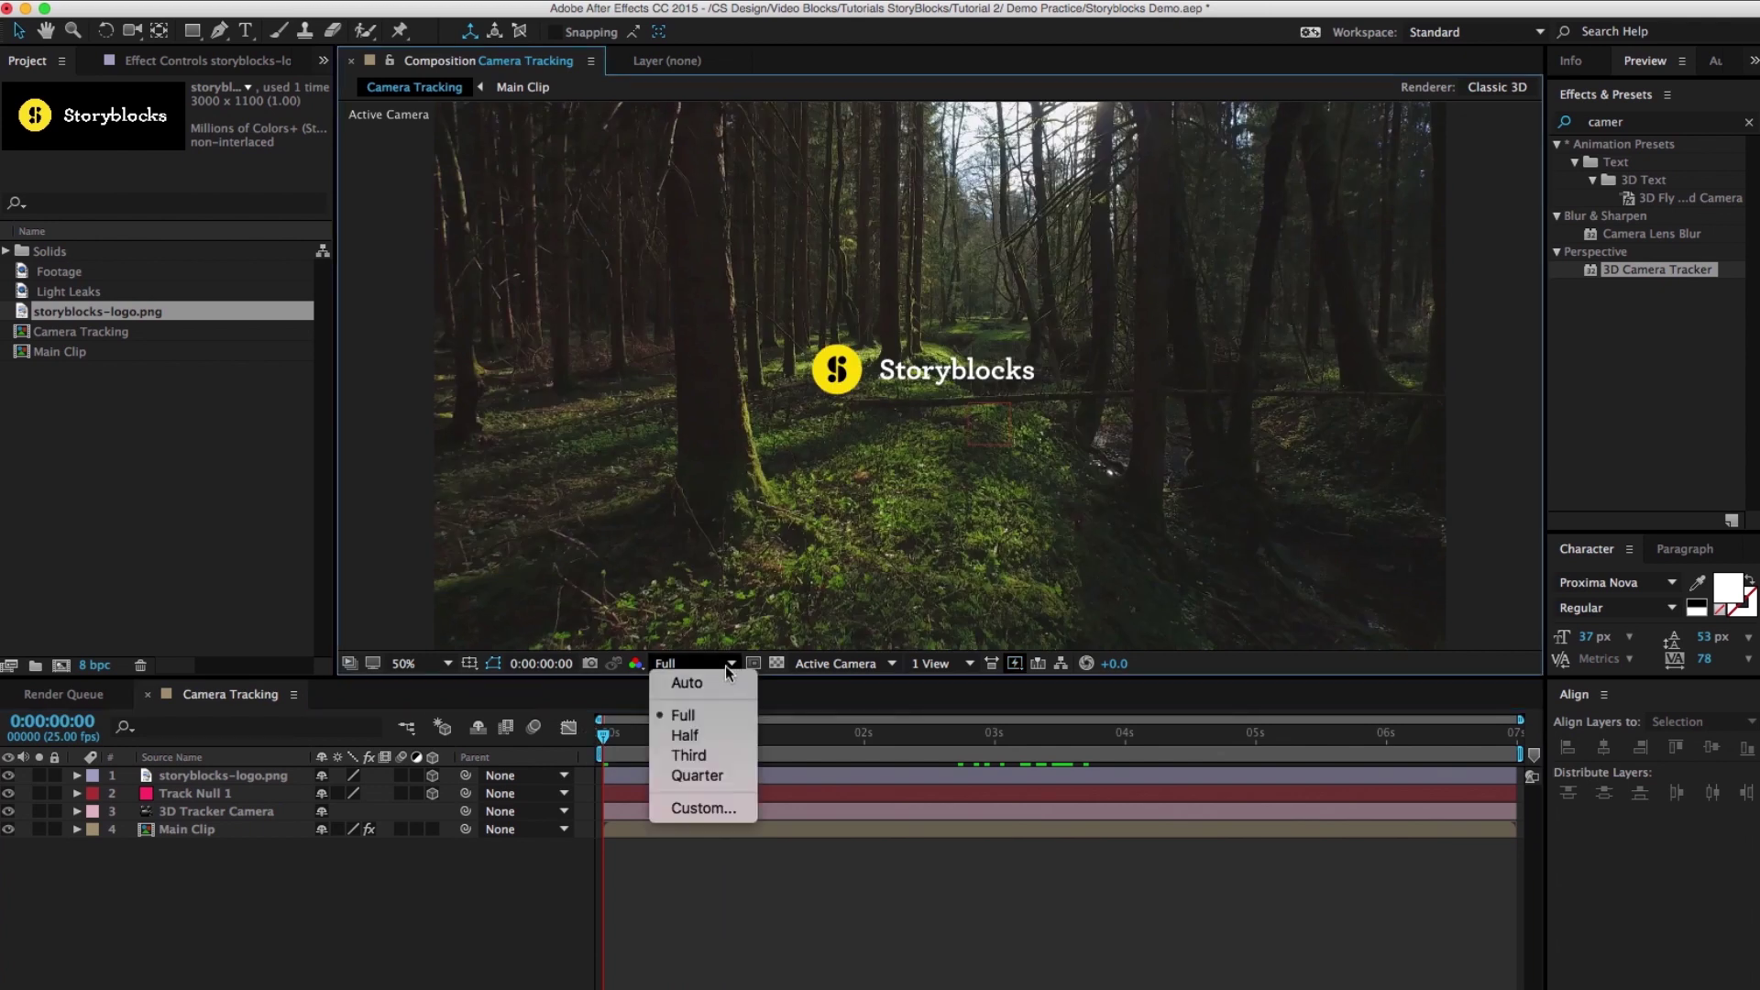
click(716, 738)
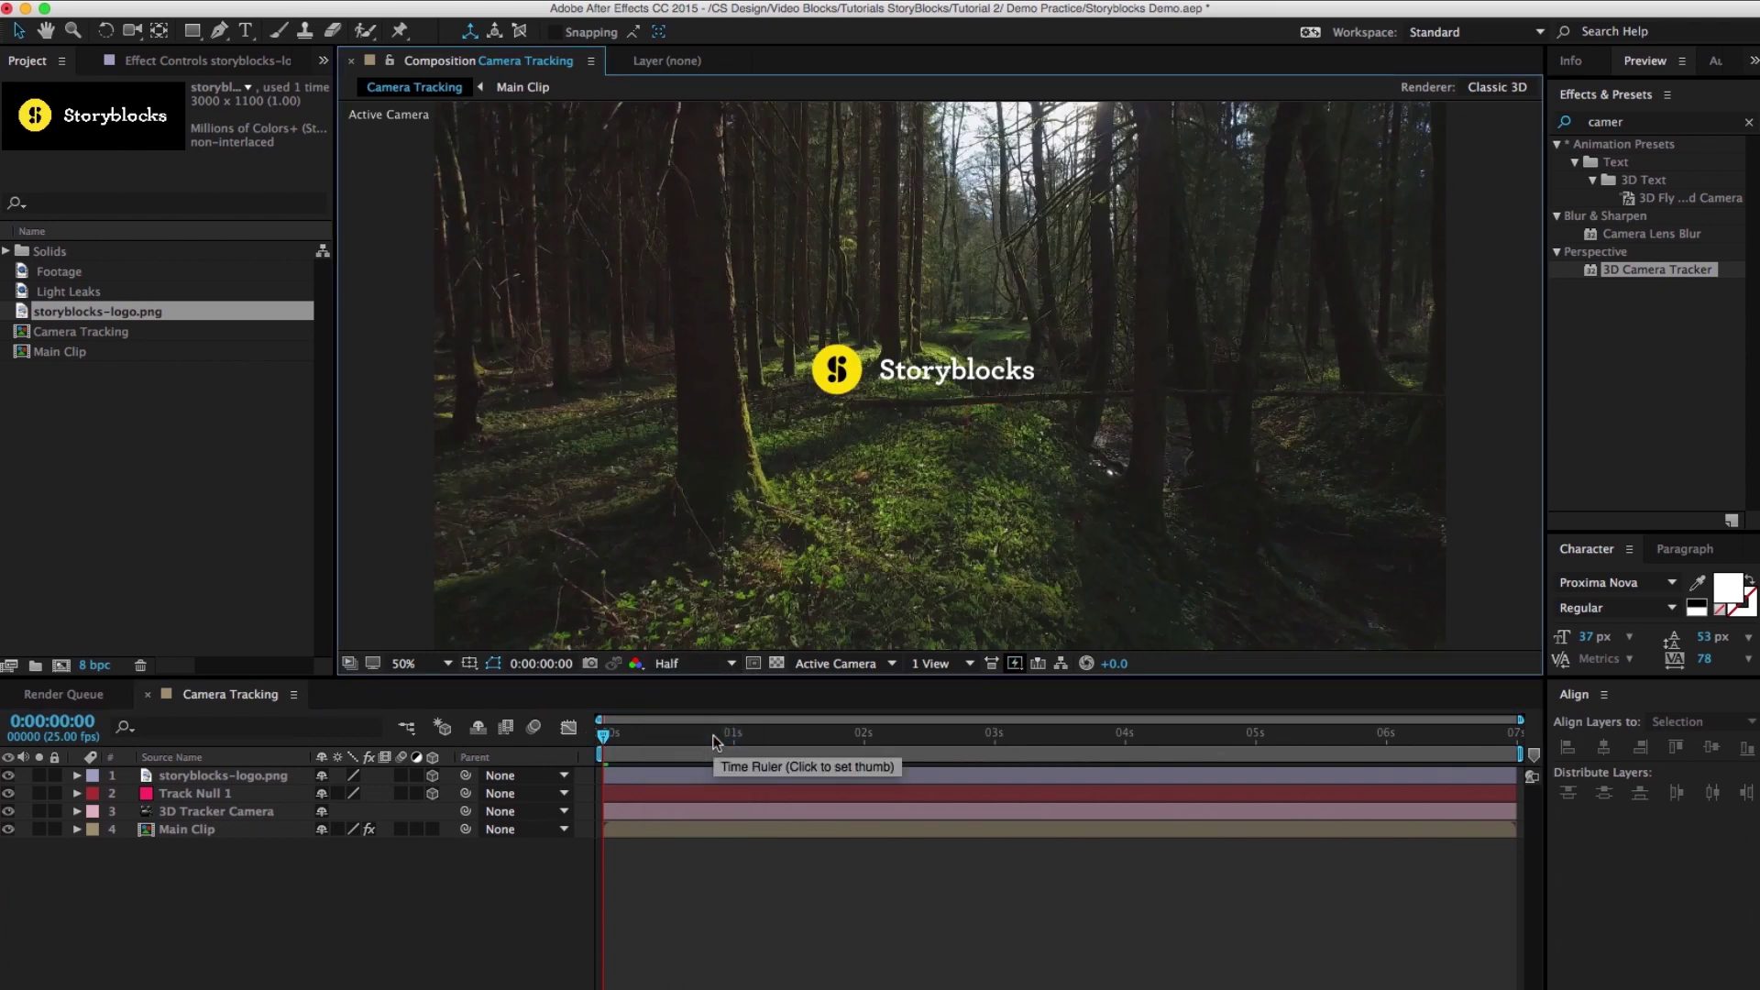
key(space)
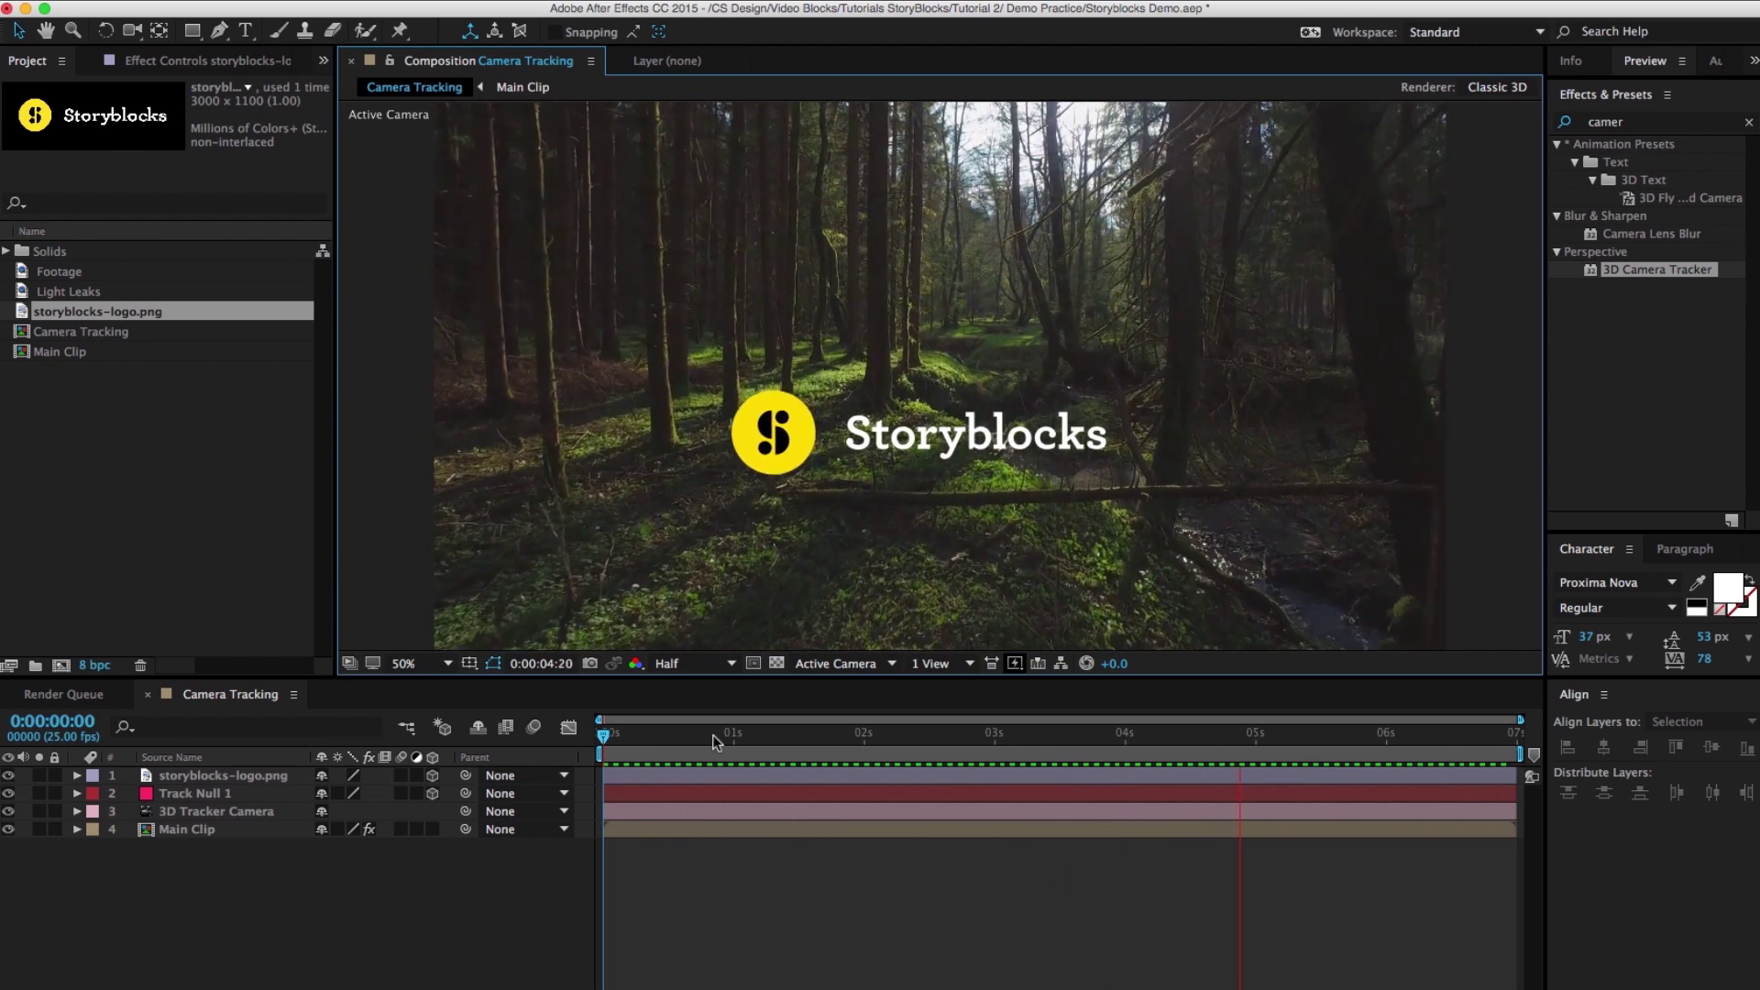
key(space)
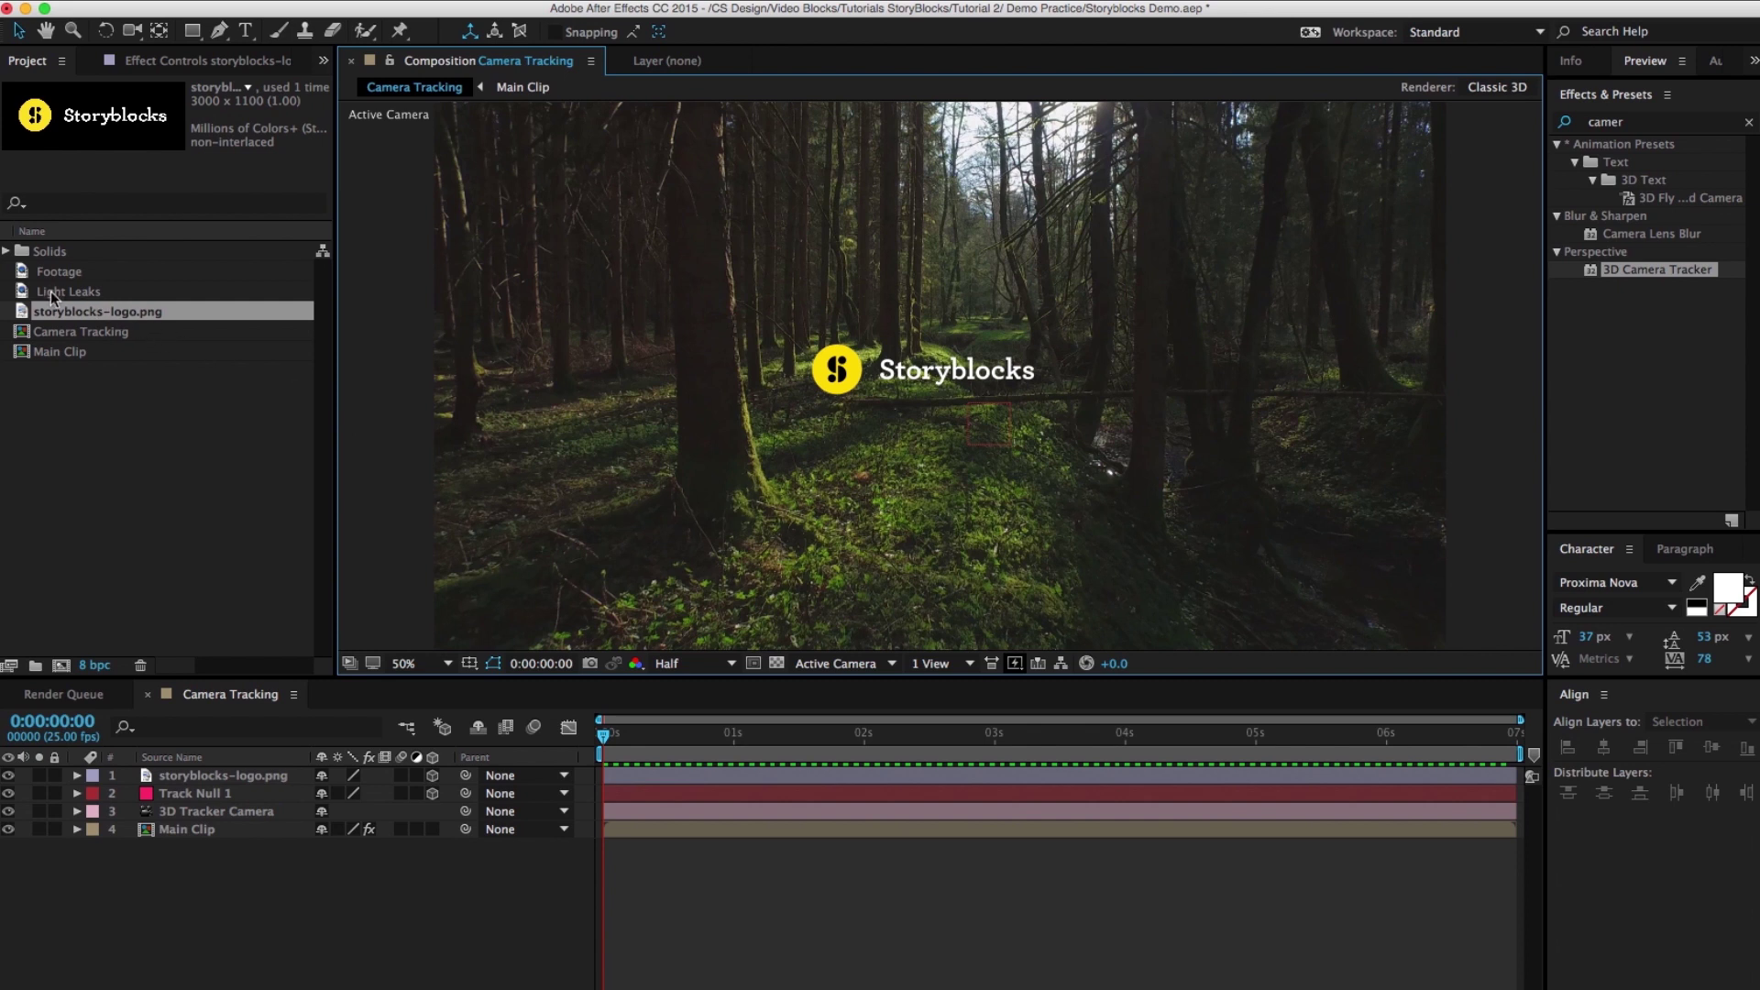
- Put Light Leaks on top with Screen blending at 55% opacity, then preview
drag(52, 291, 184, 780)
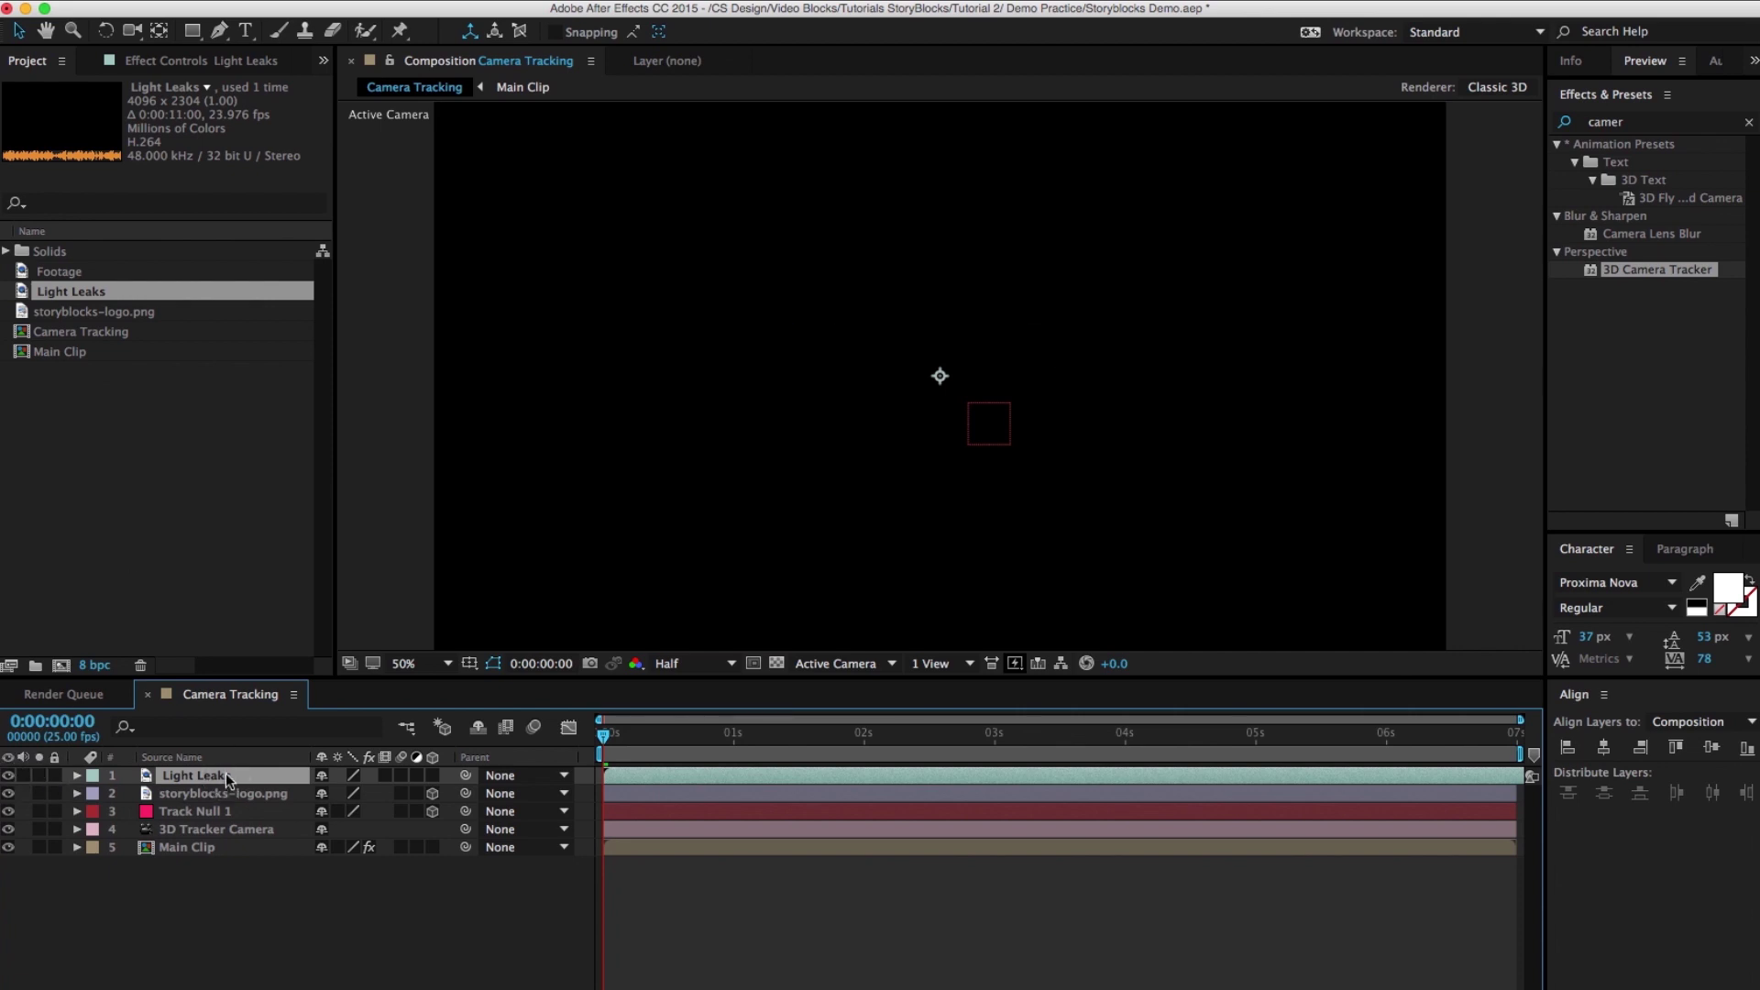
key(F4)
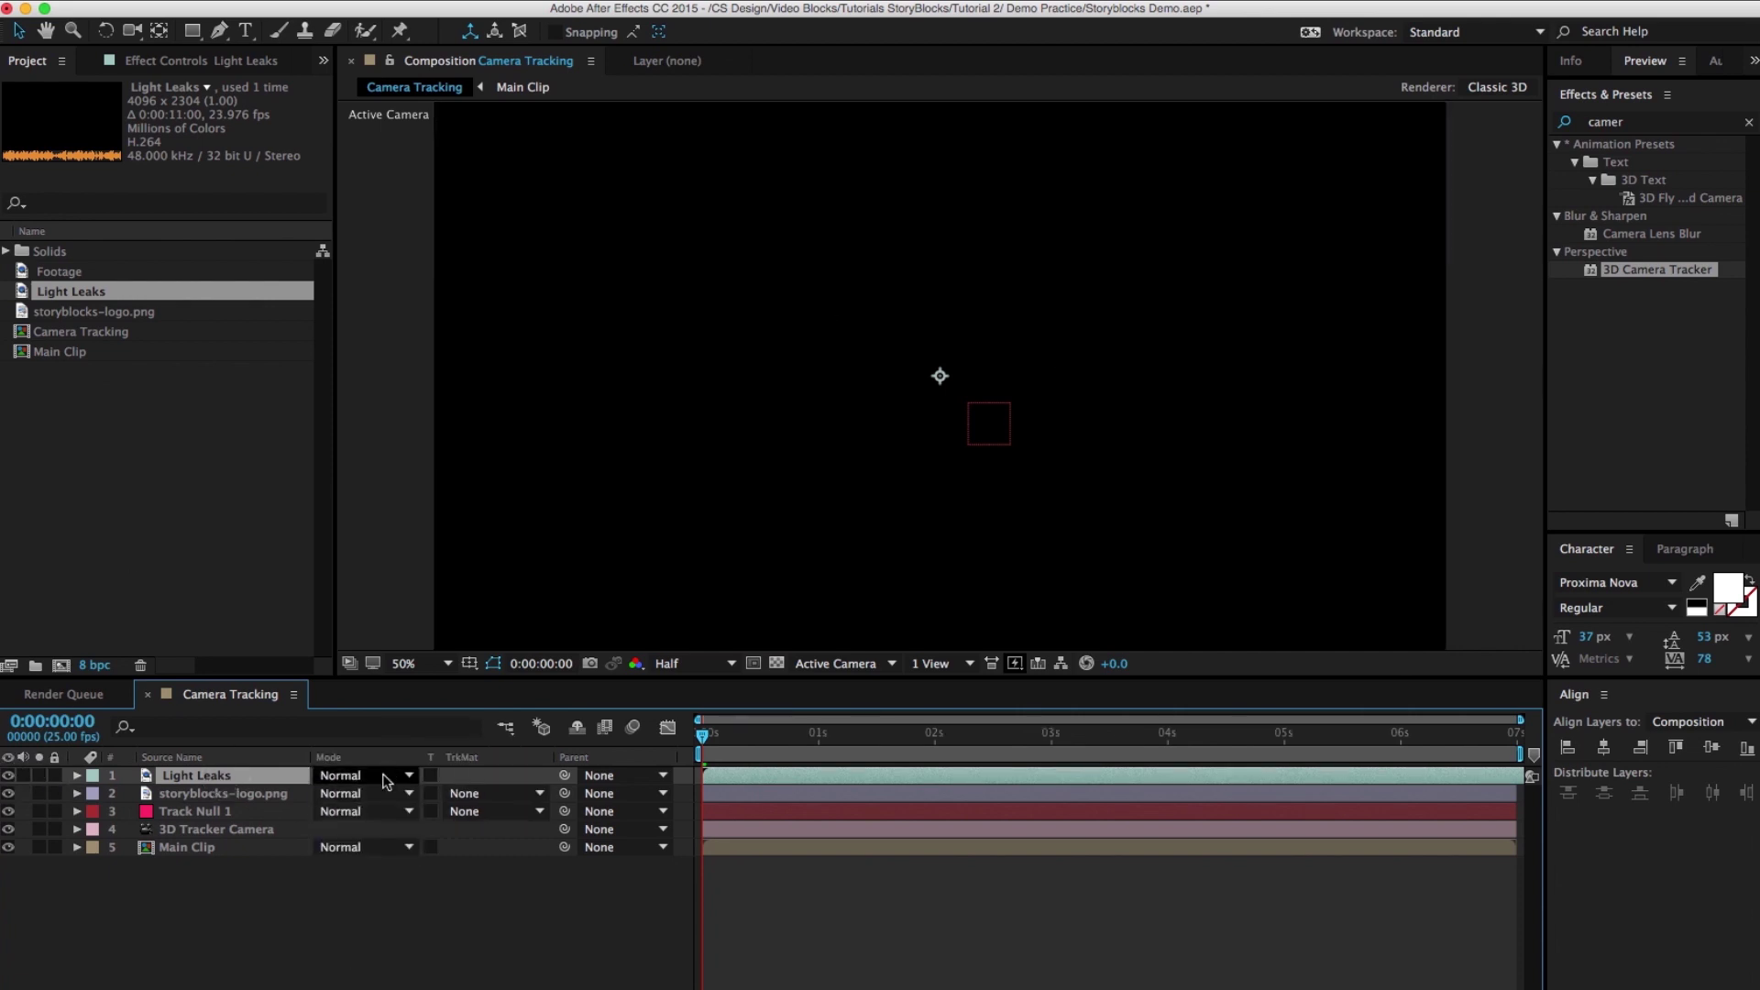
click(348, 776)
click(360, 474)
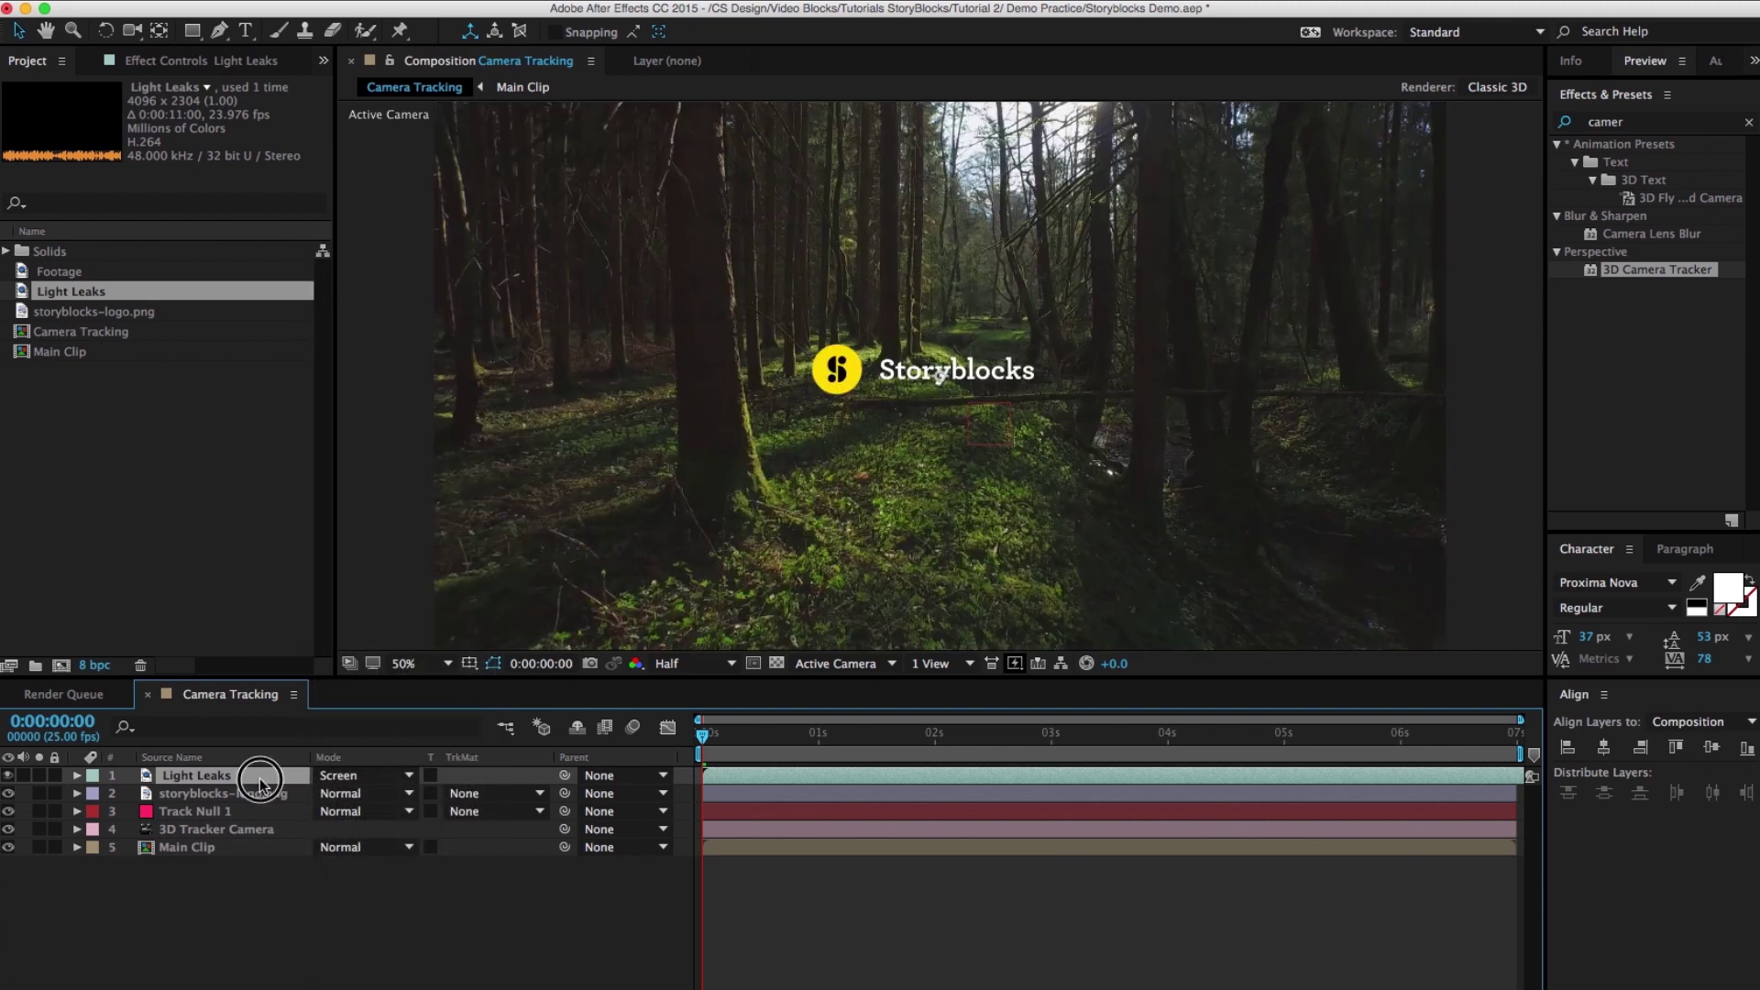
key(t)
click(335, 794)
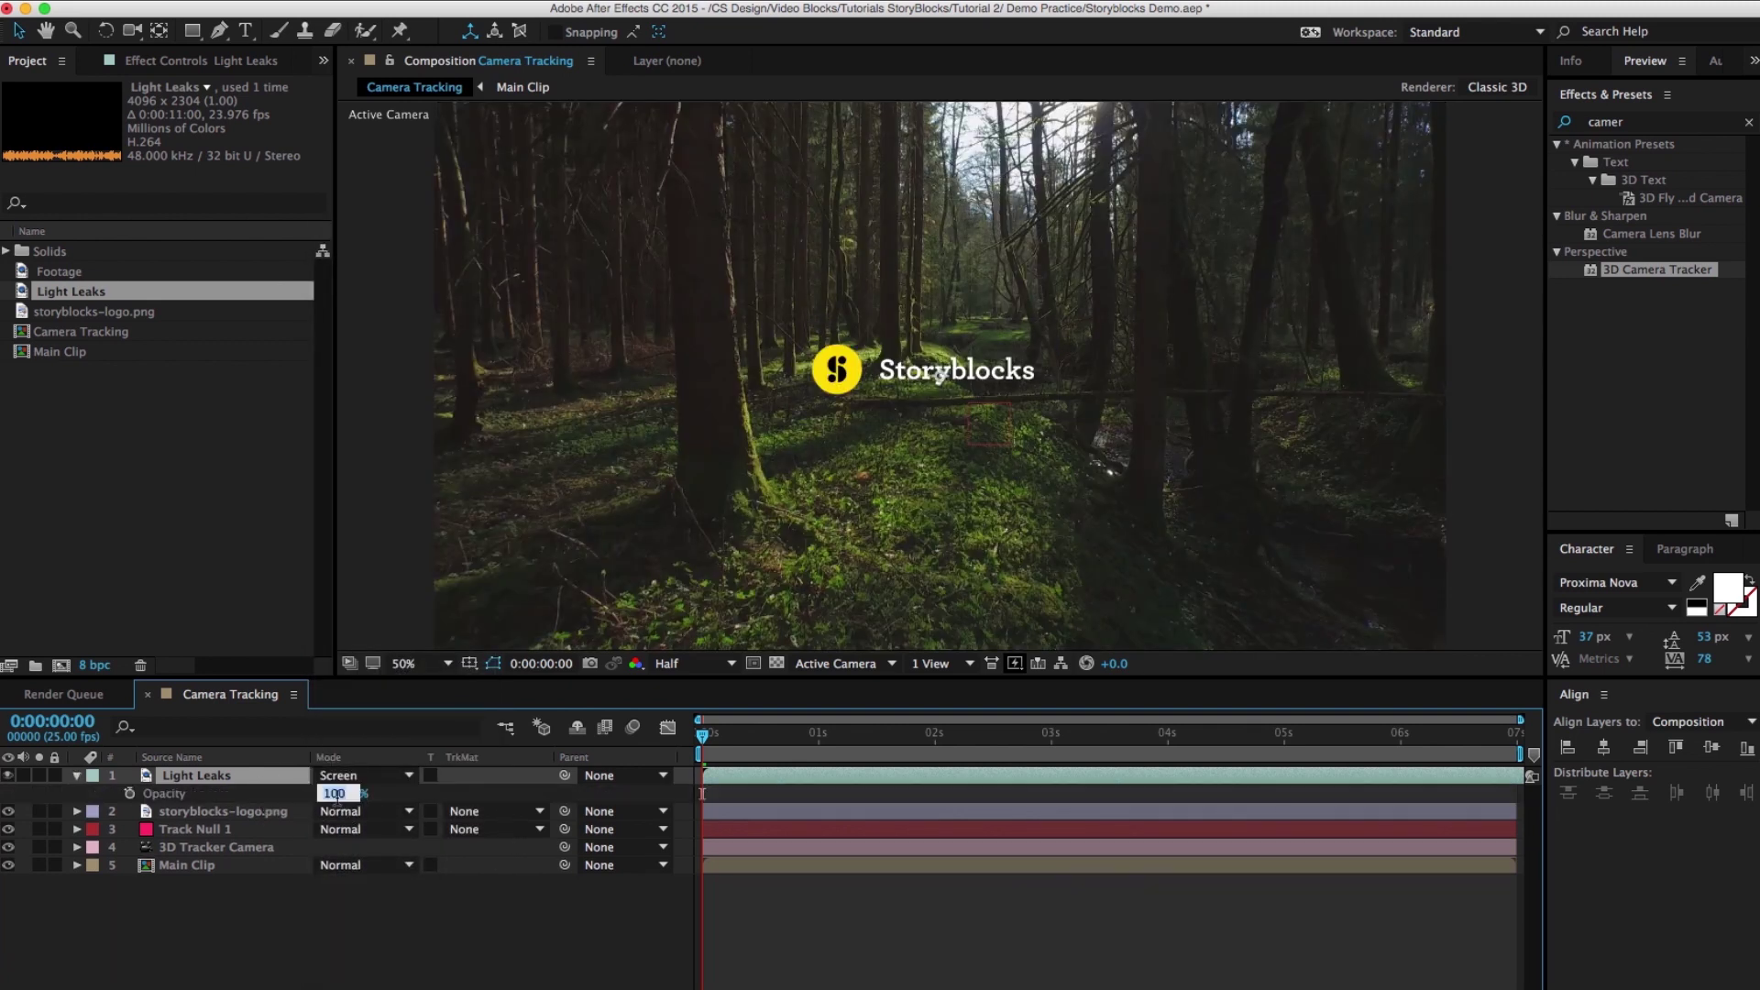
key(Return)
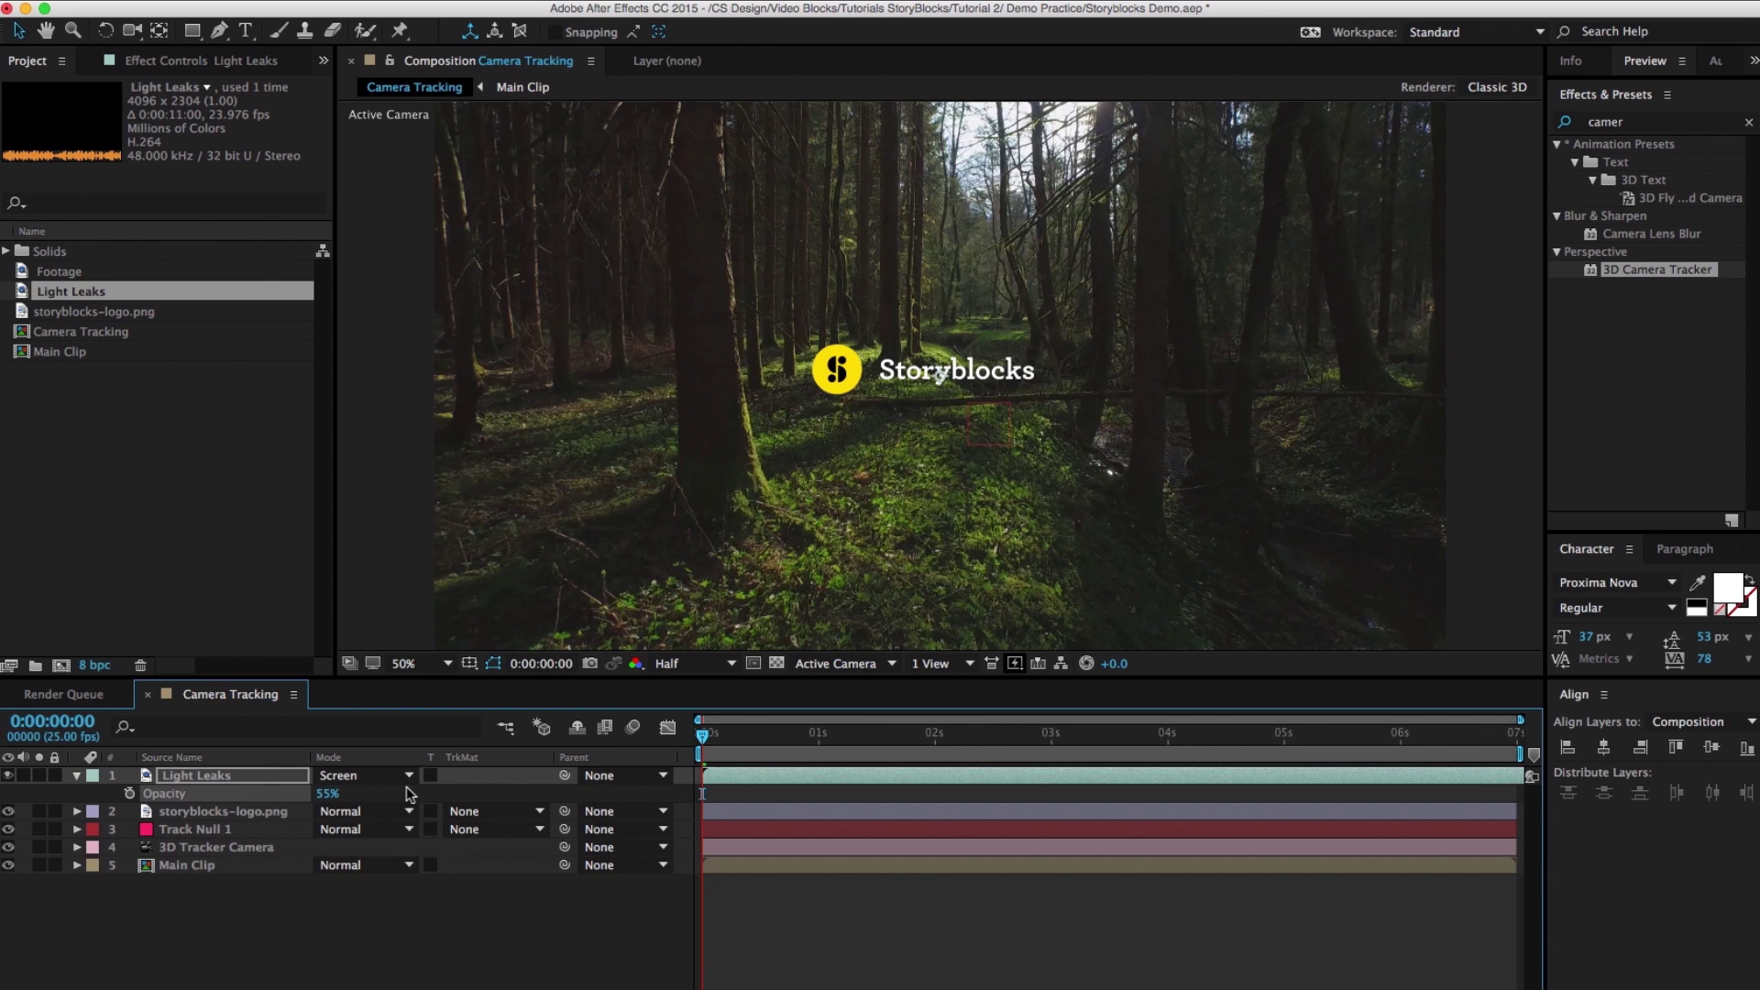
key(space)
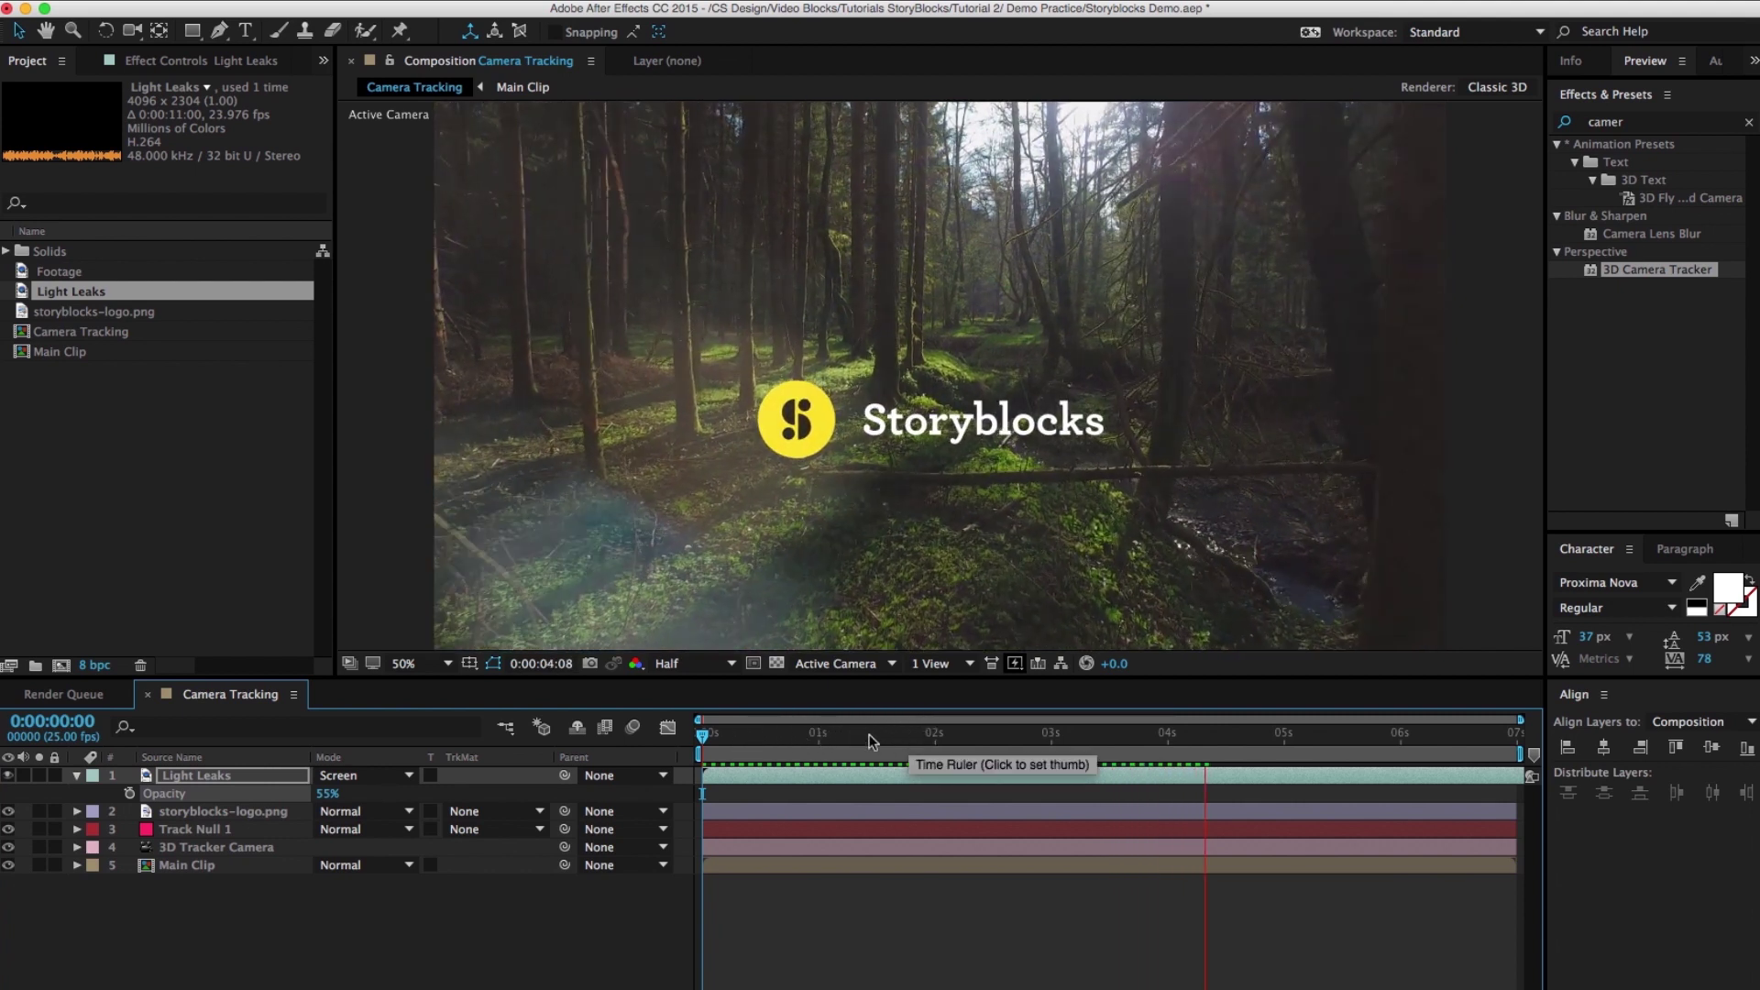
click(818, 733)
drag(818, 733, 702, 733)
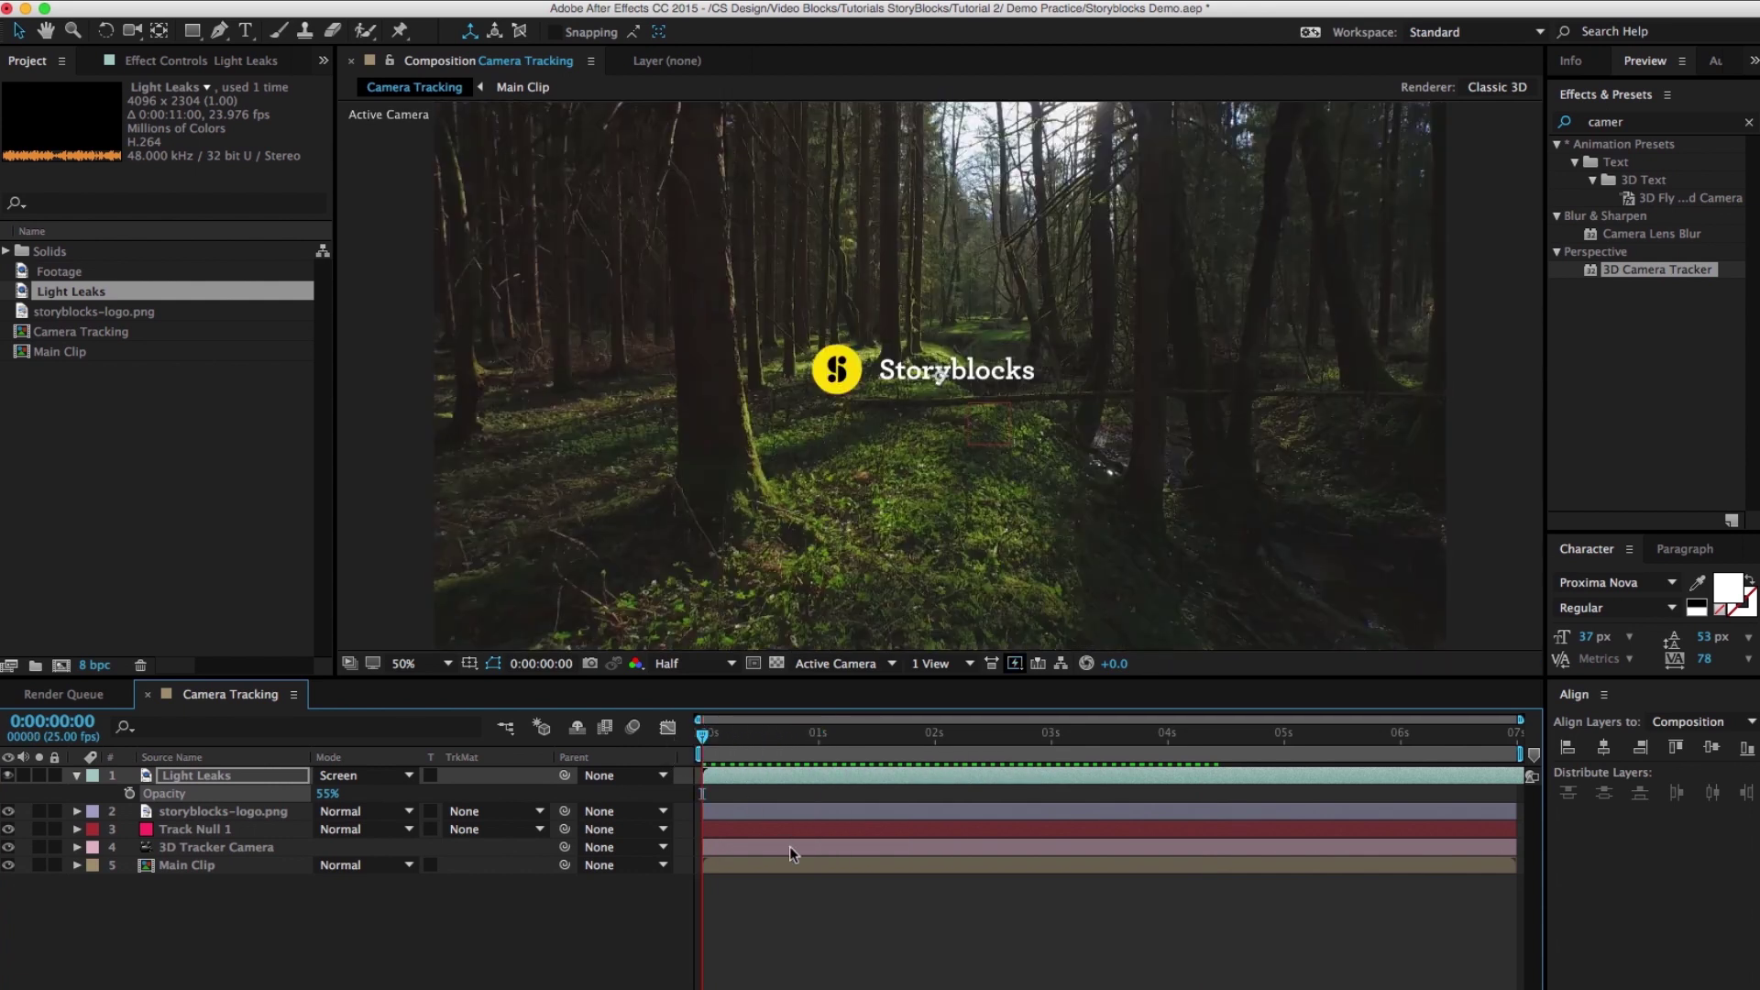
key(space)
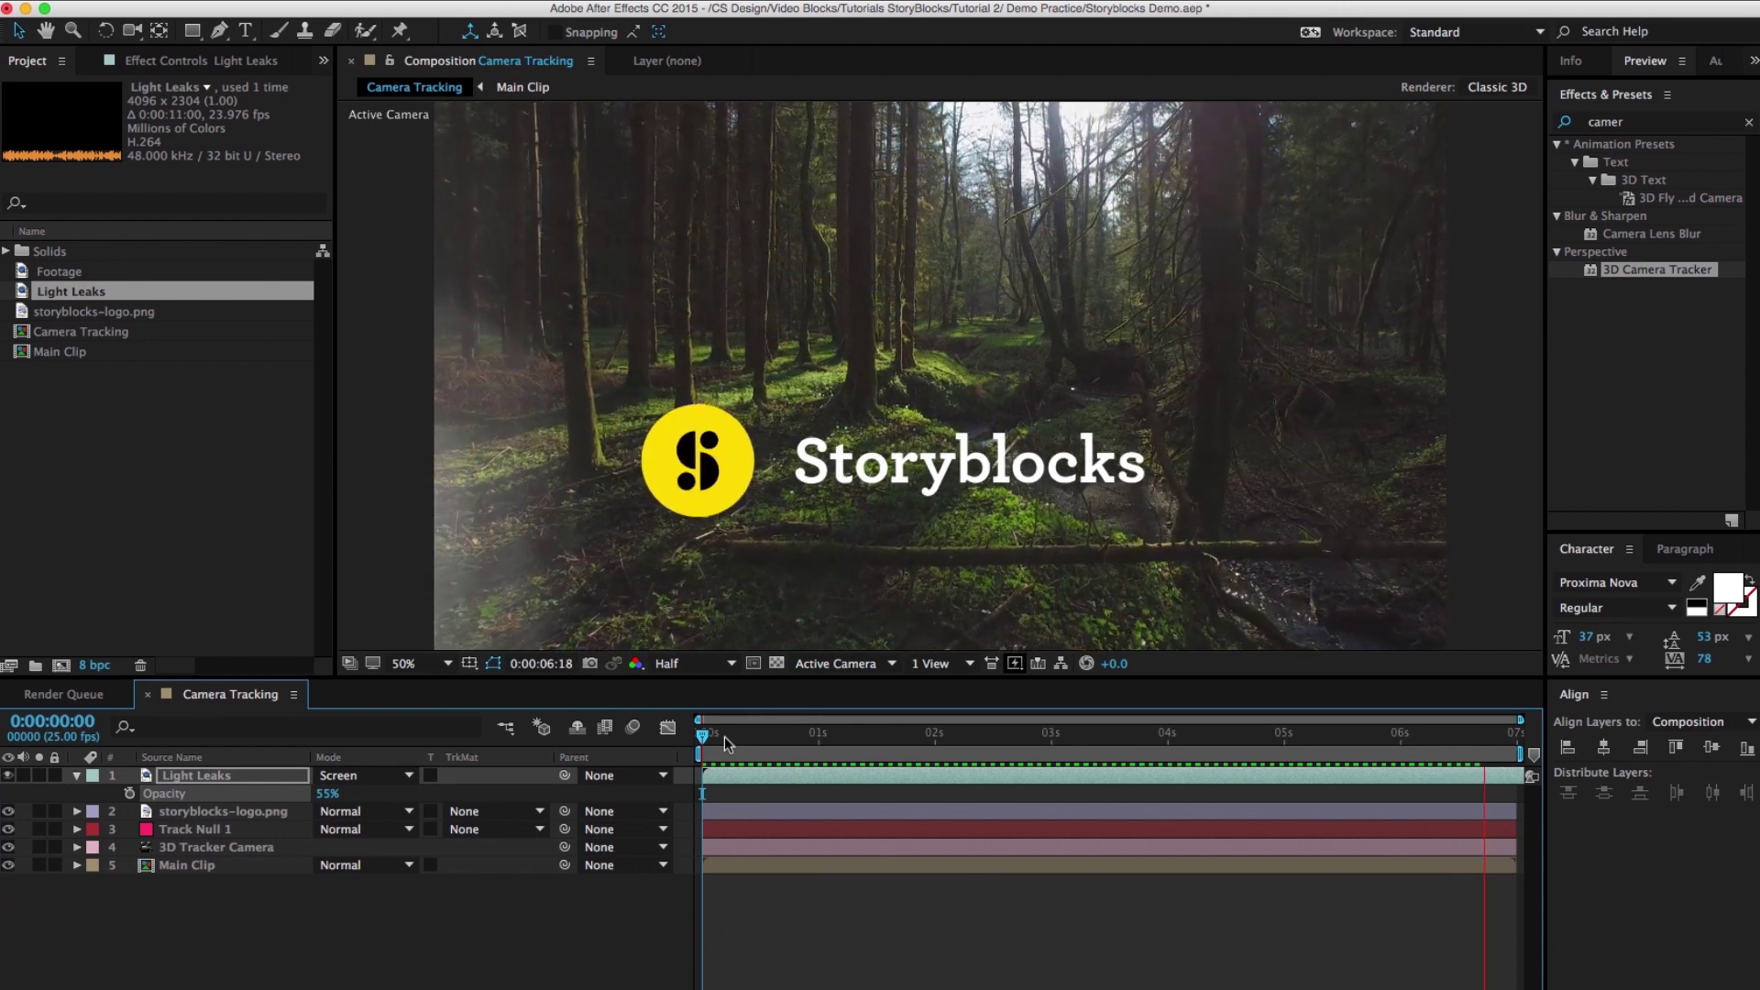
key(space)
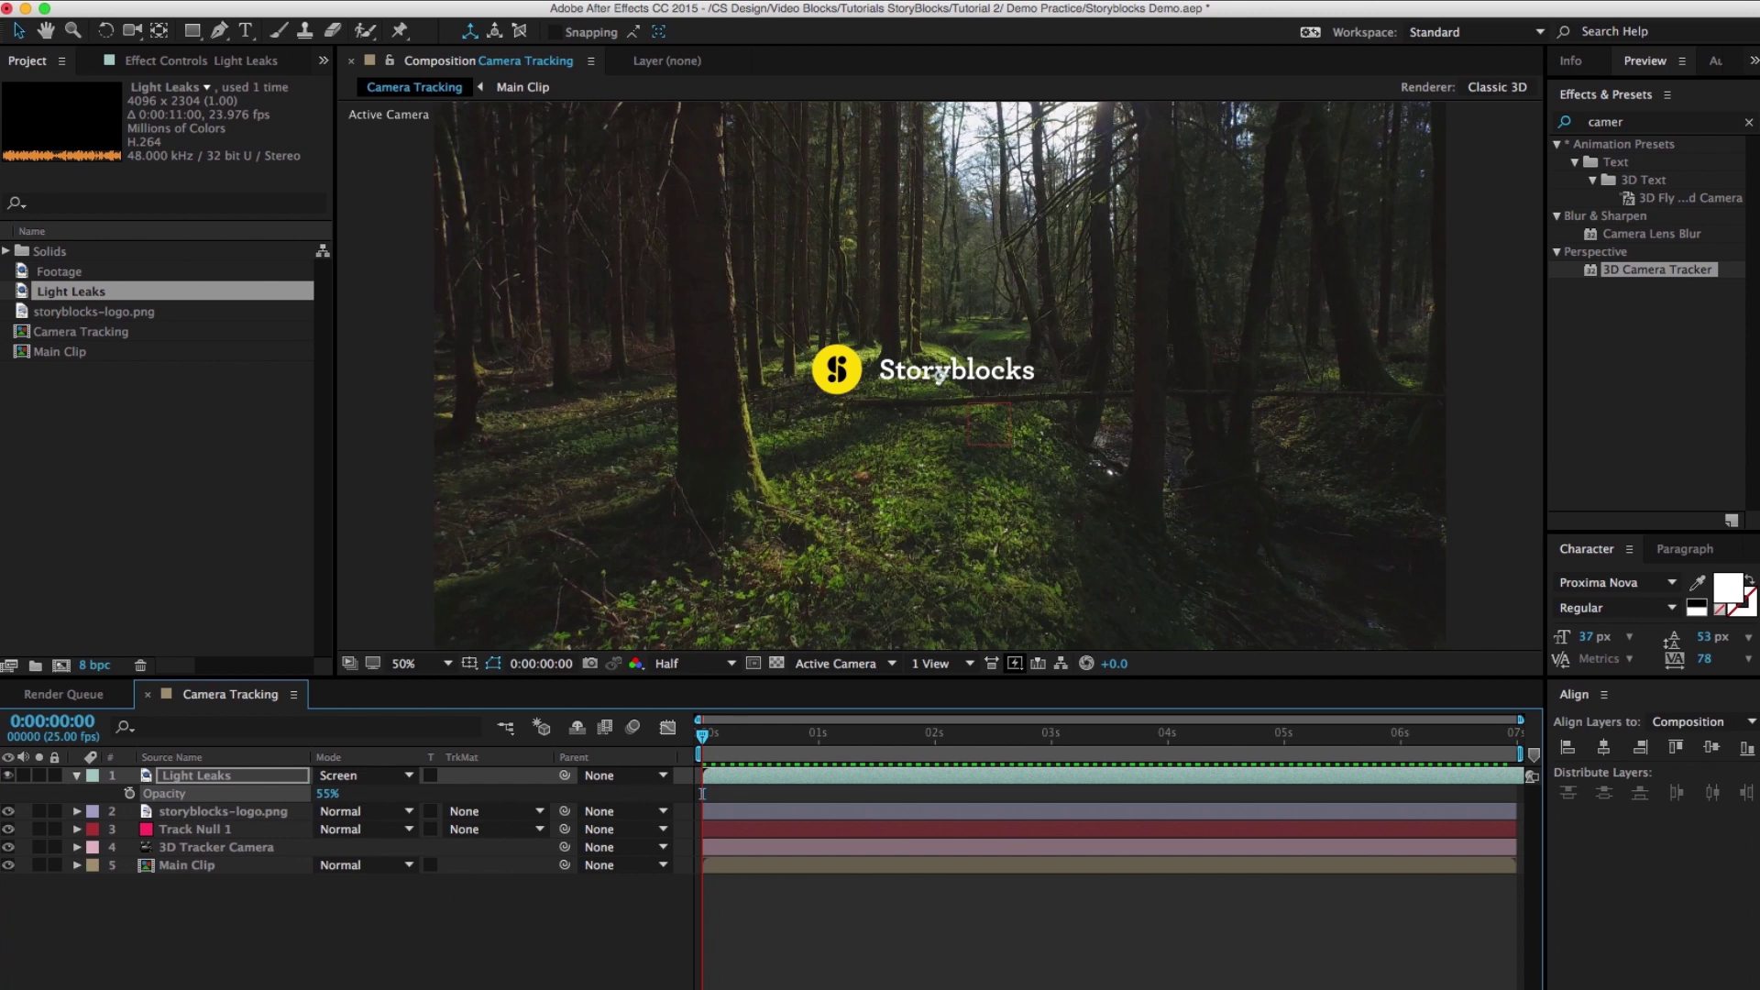
- Tick Motion Blur on storyblocks-logo.png and the composition switch, then play a preview of the blurred logo
key(F4)
click(211, 811)
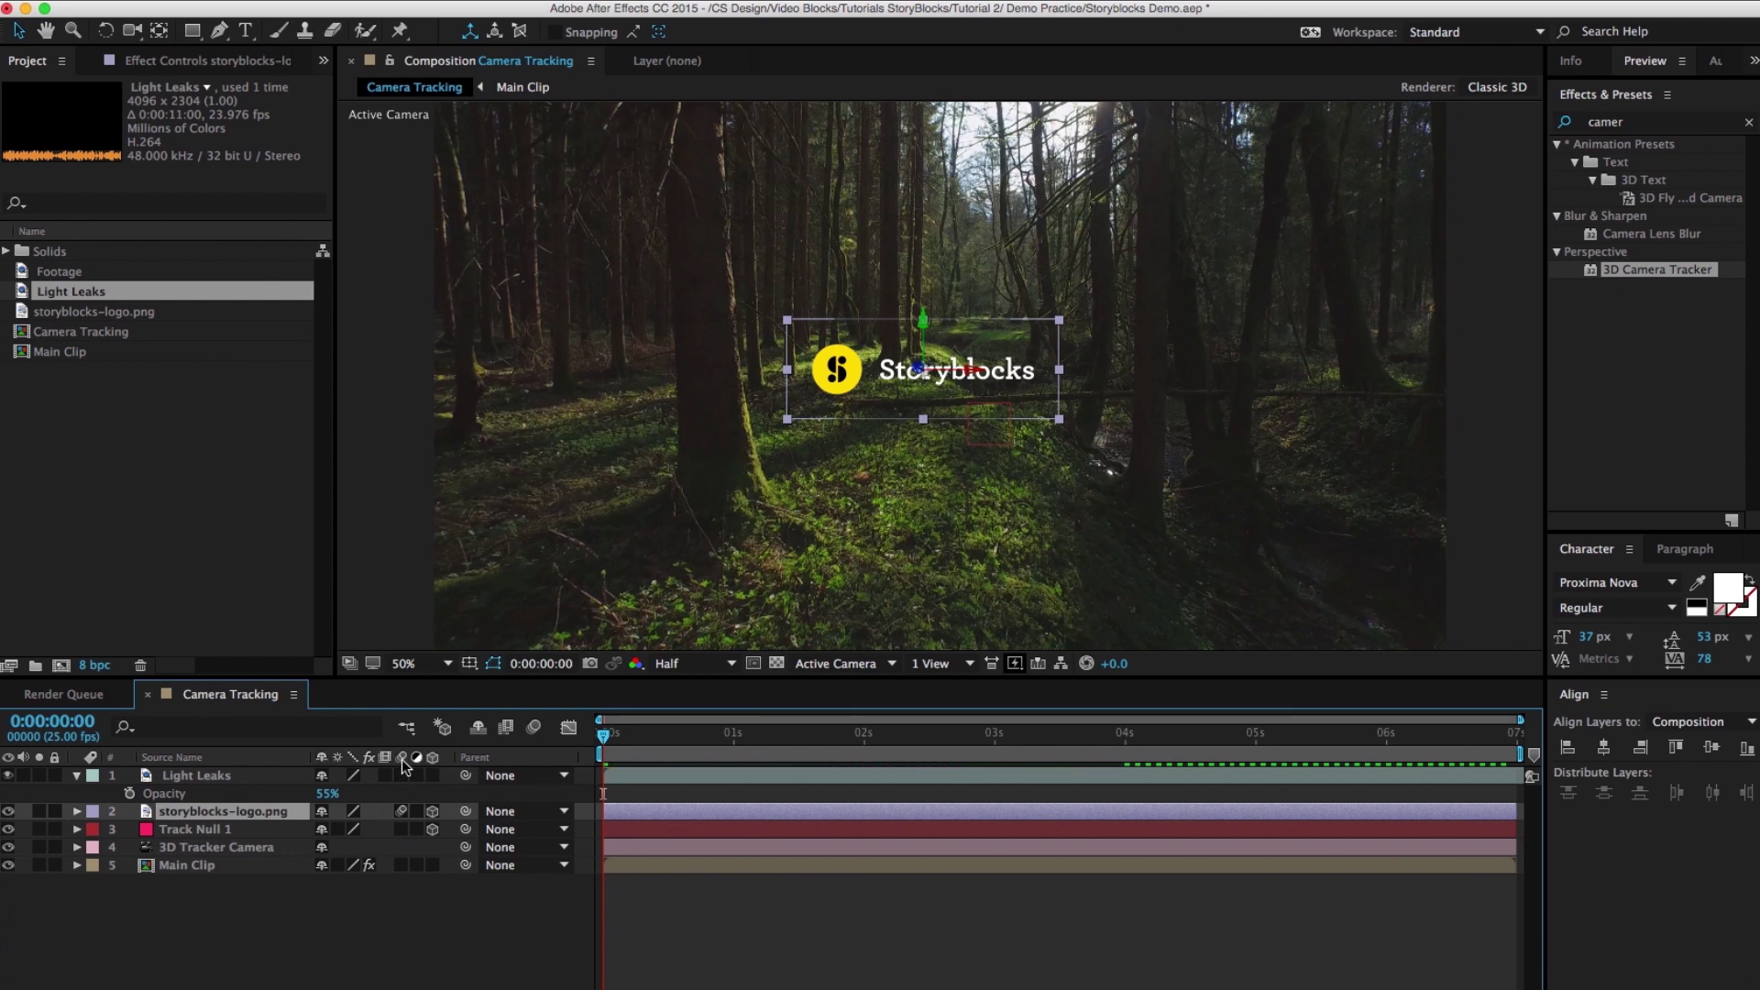
click(535, 728)
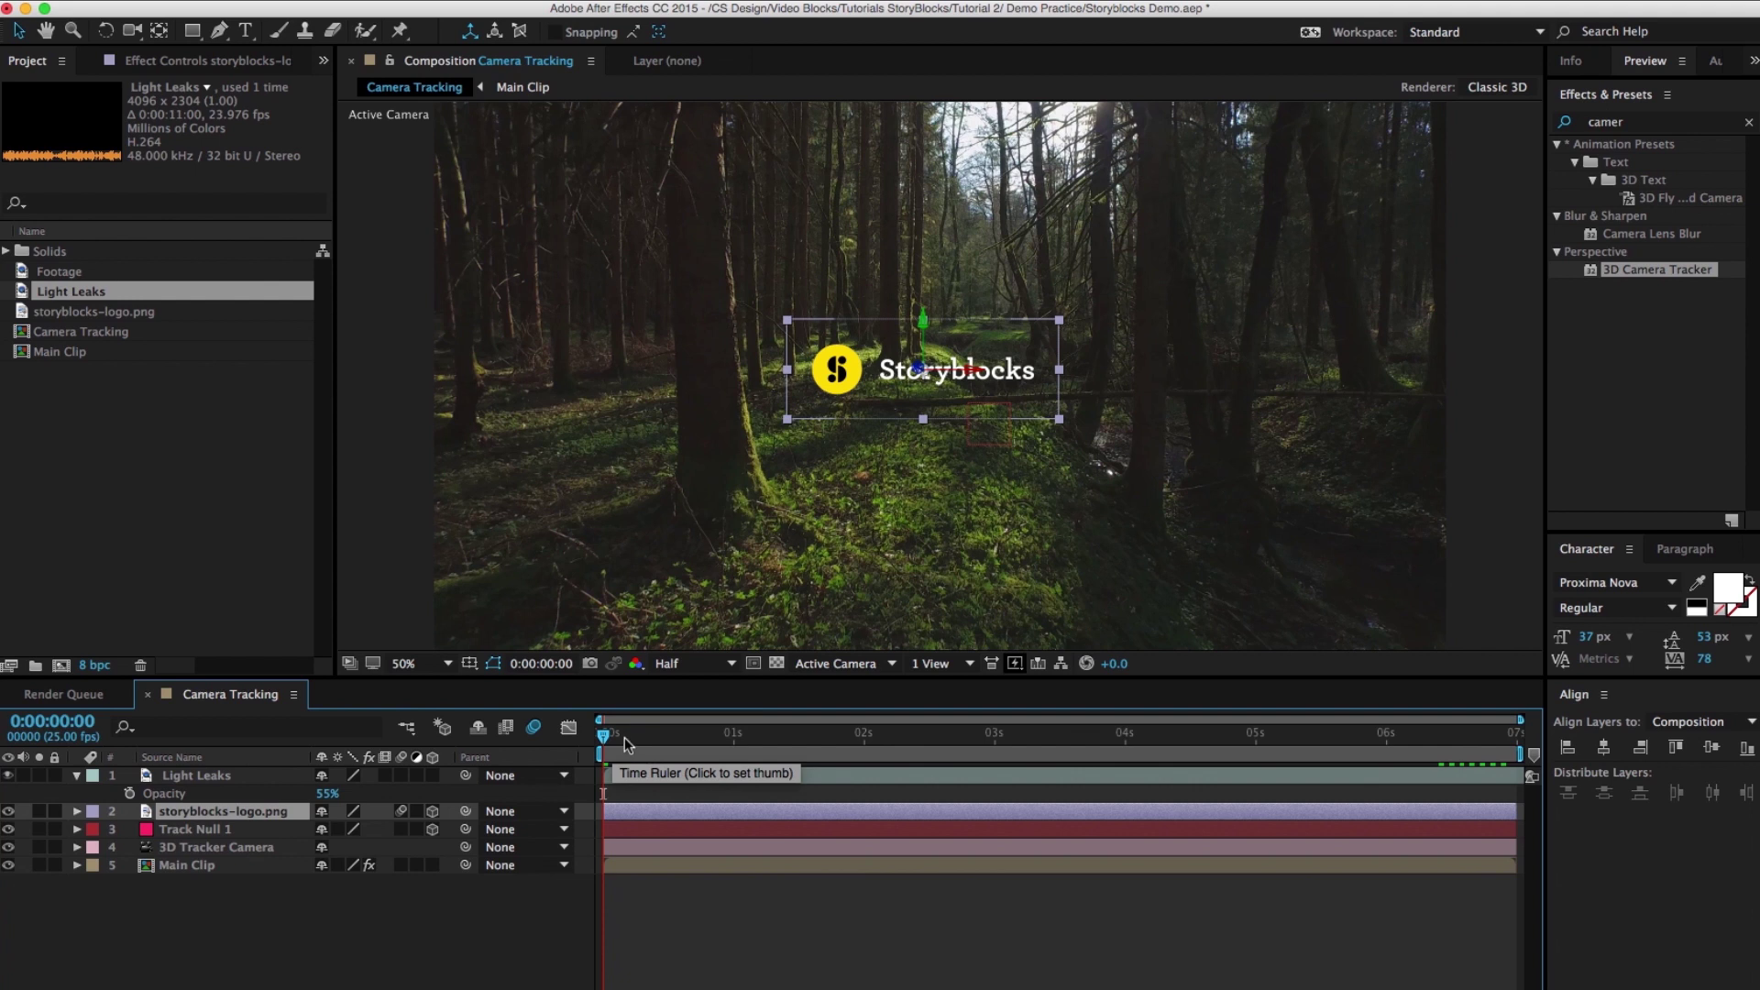
key(space)
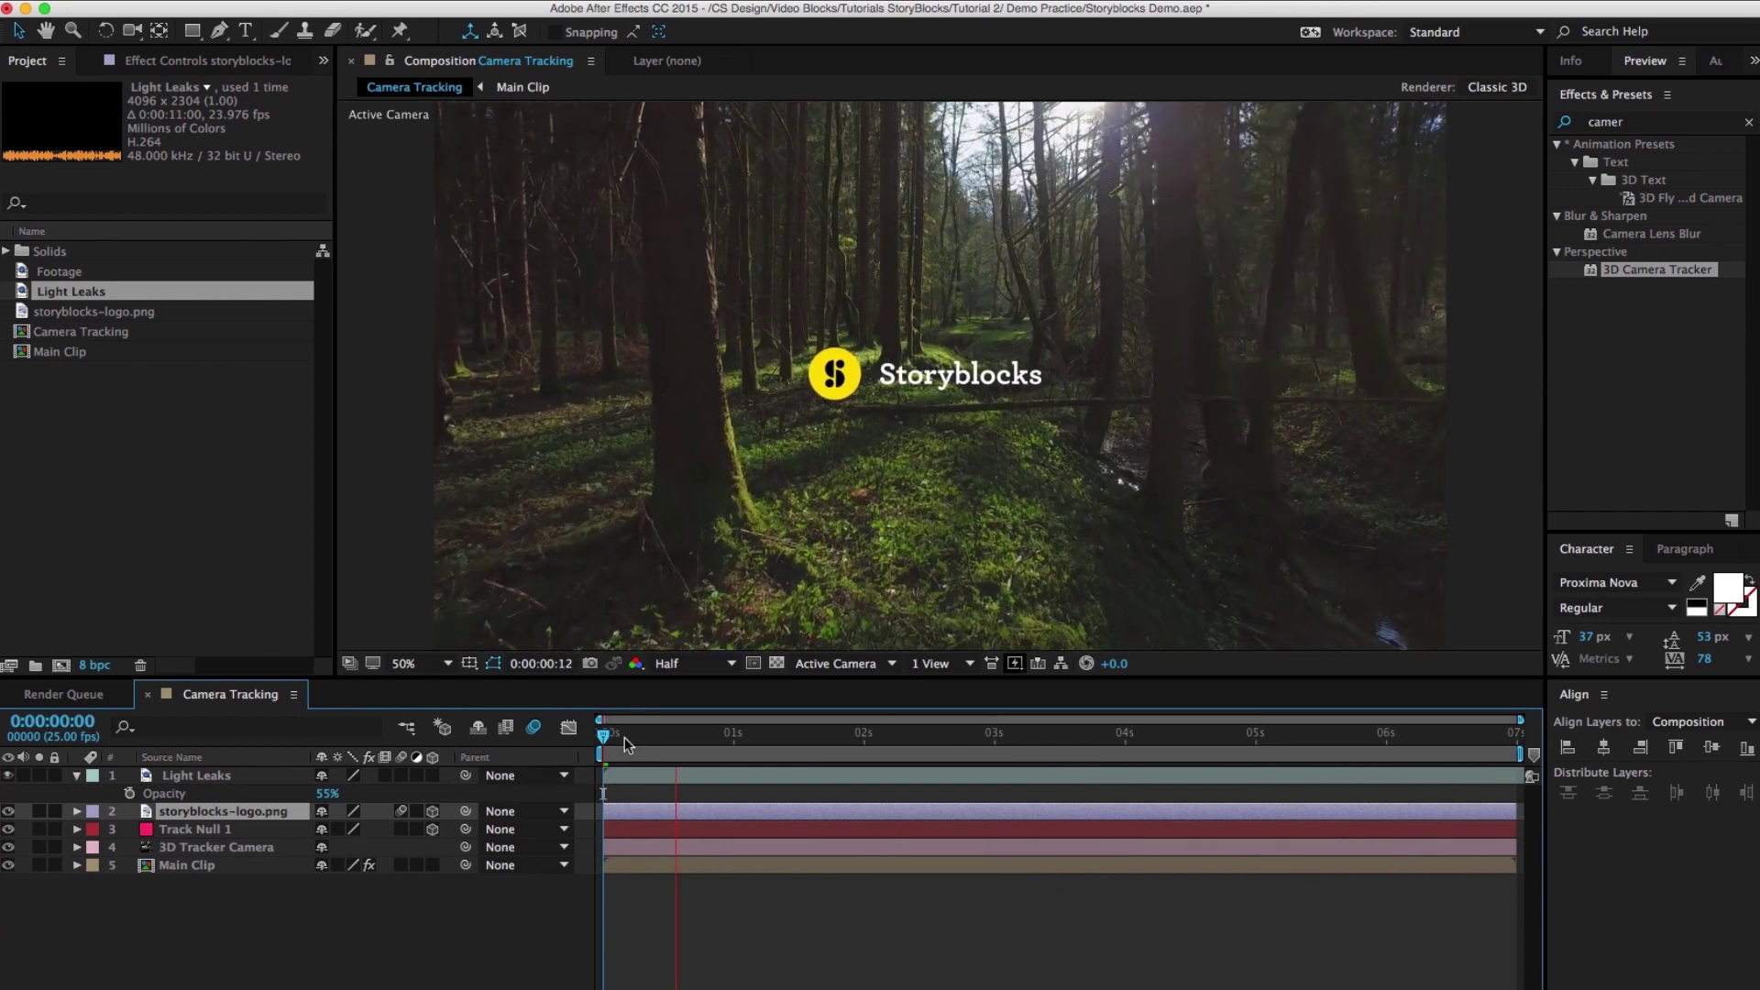
key(space)
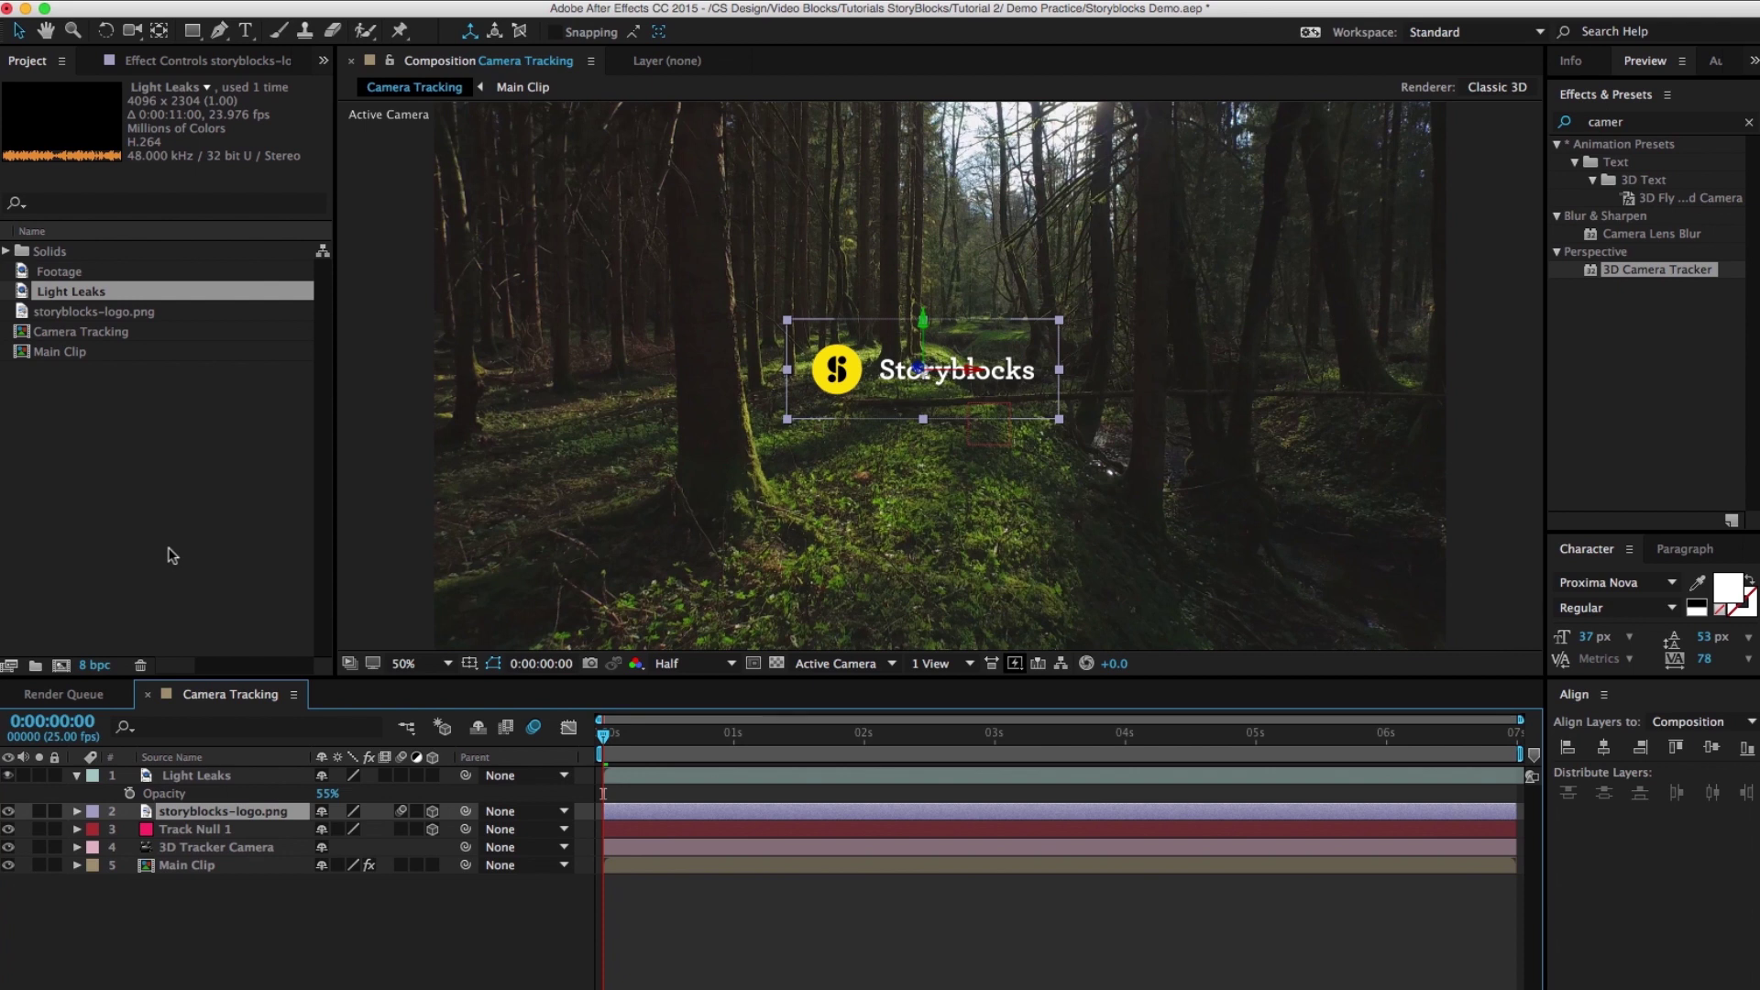
click(455, 975)
click(77, 776)
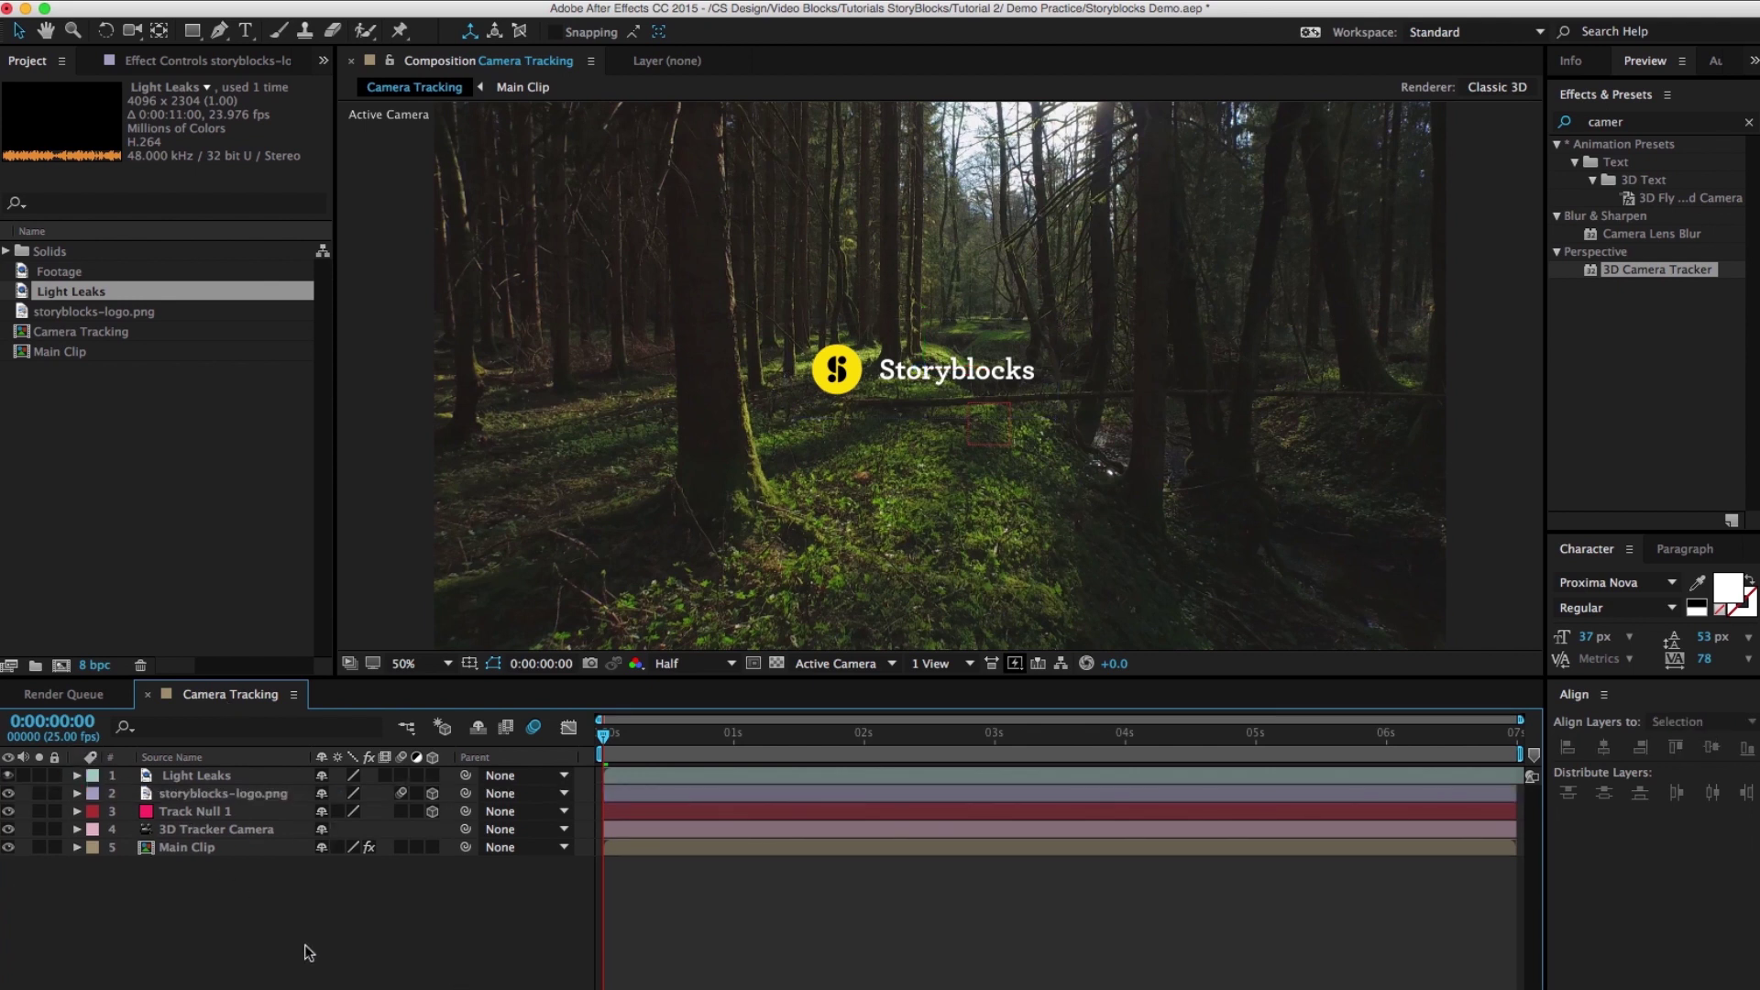